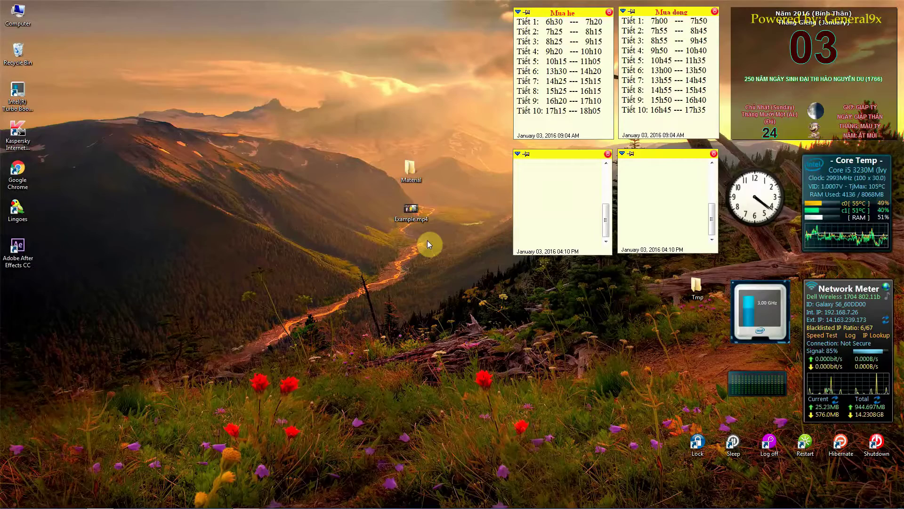
Step: Play Example.mp4 from the desktop full screen, skip ahead to view the finished audio spectrum, and close the player
click(421, 209)
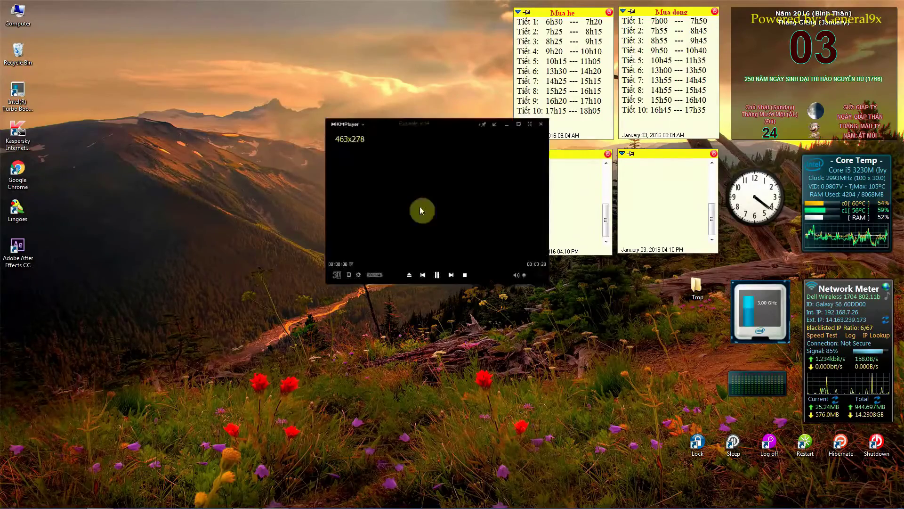
click(530, 124)
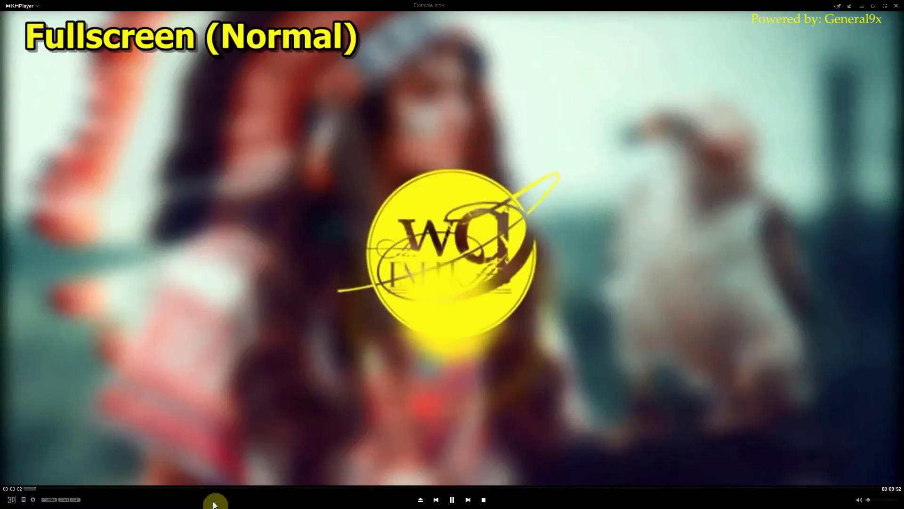
click(119, 488)
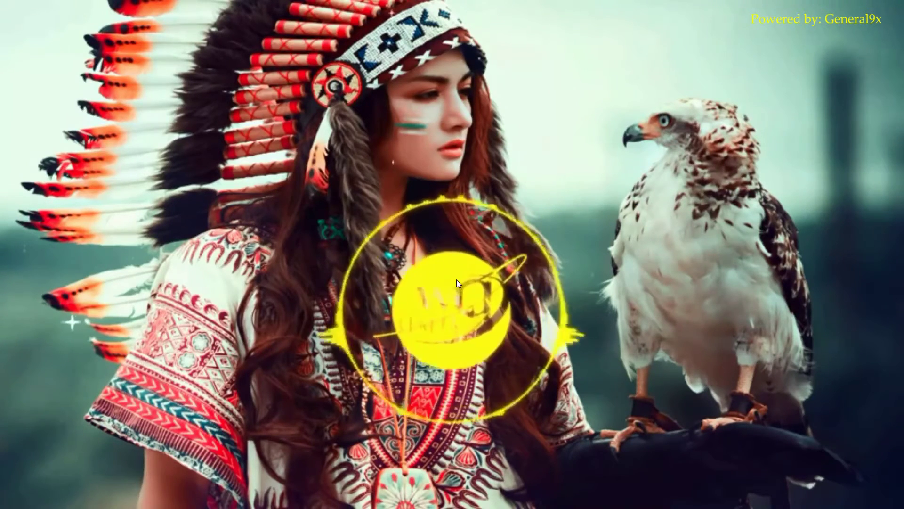
mouse_move(870, 4)
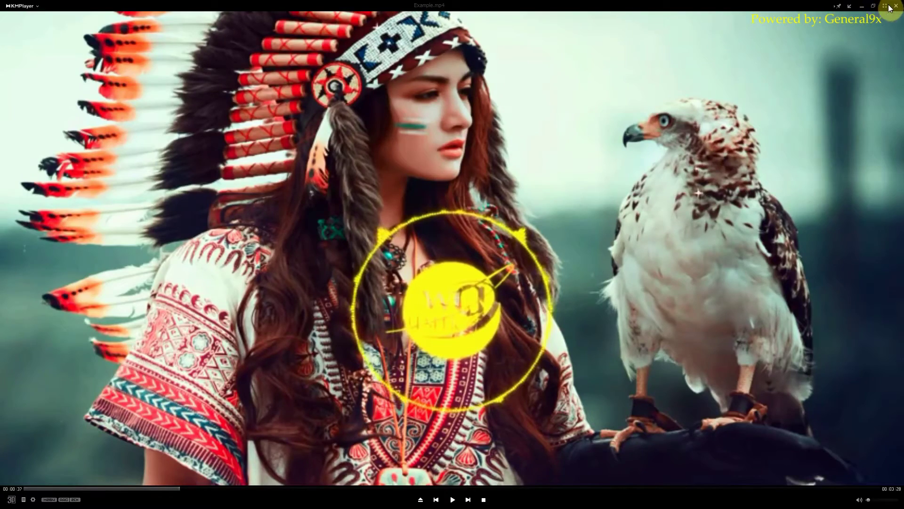
click(861, 9)
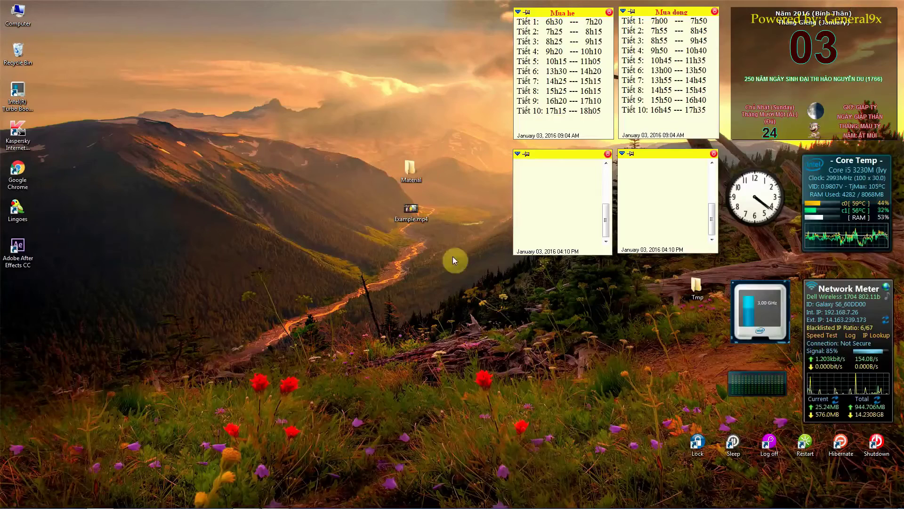
Step: Inspect Audio.mp3, Background.jpg and General9x.png in the desktop's Material folder, view General9x.png, and close the folder
double_click(416, 176)
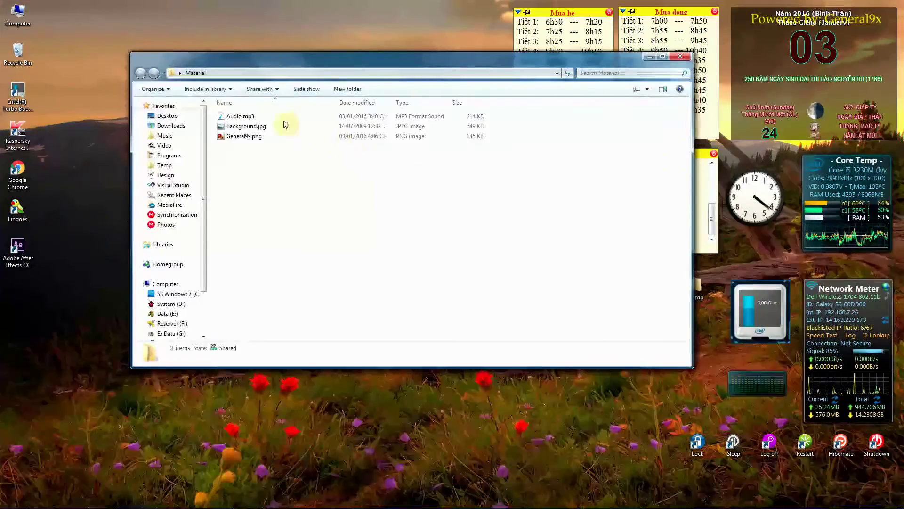
click(253, 119)
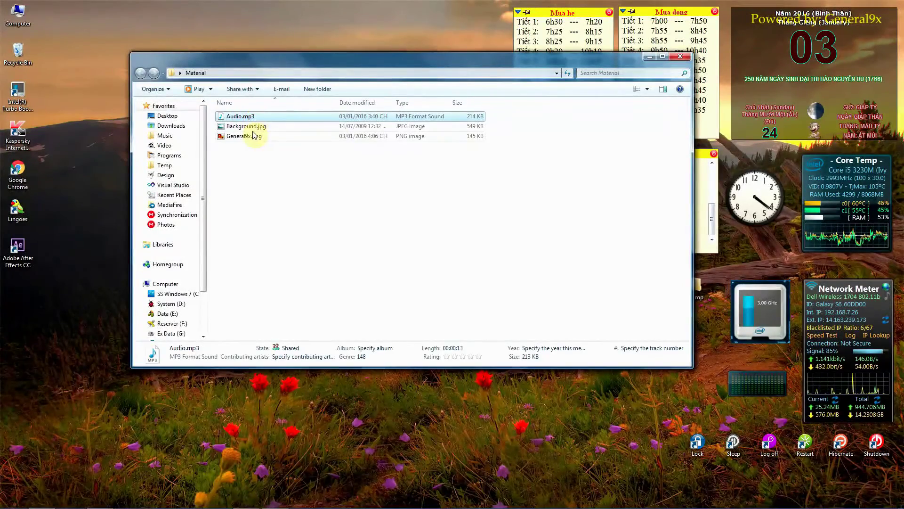
click(252, 129)
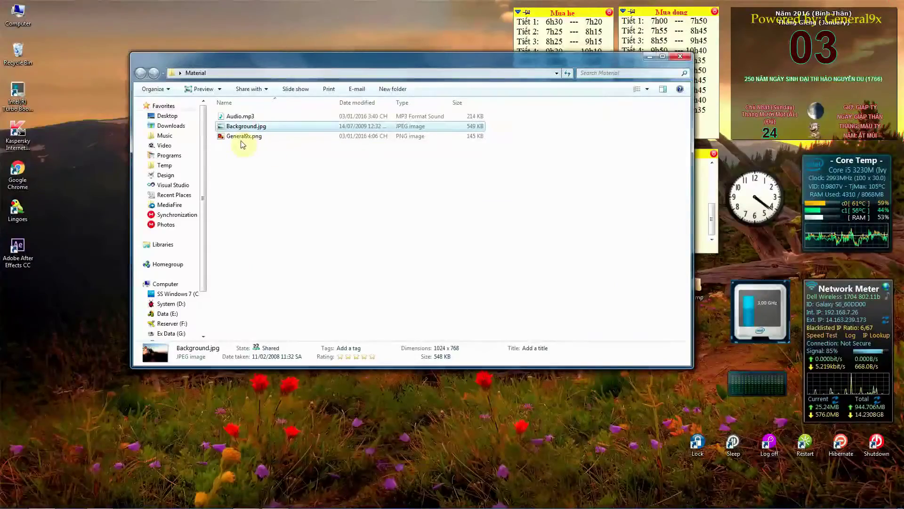
click(240, 138)
double_click(240, 139)
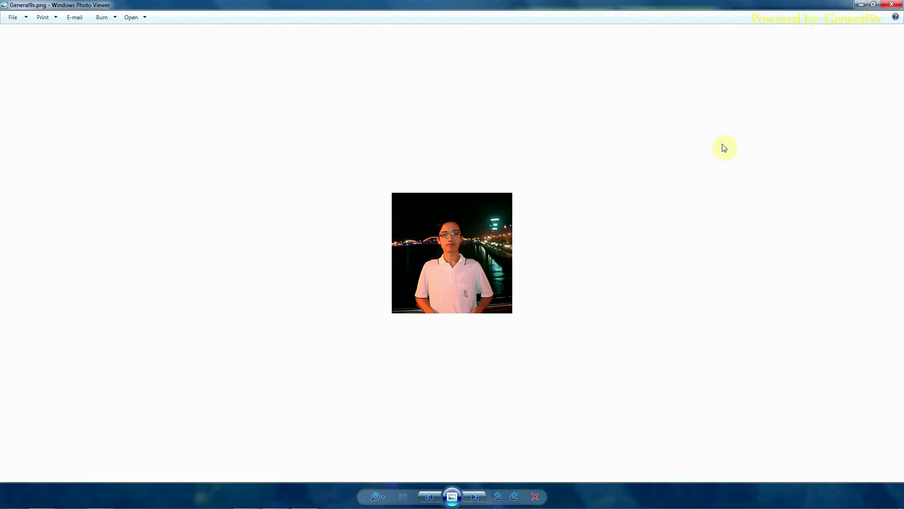
click(891, 3)
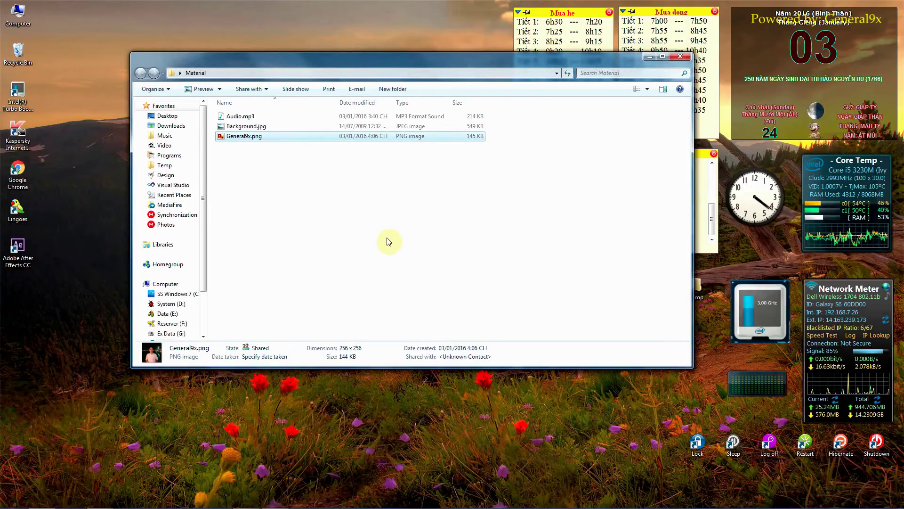
click(680, 56)
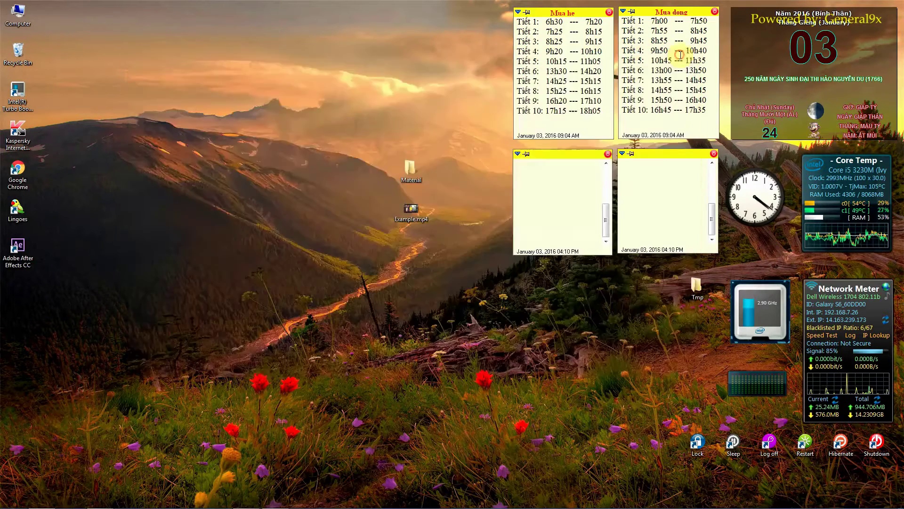
Step: Launch Adobe After Effects CC from the desktop and create a new project
click(310, 276)
double_click(18, 254)
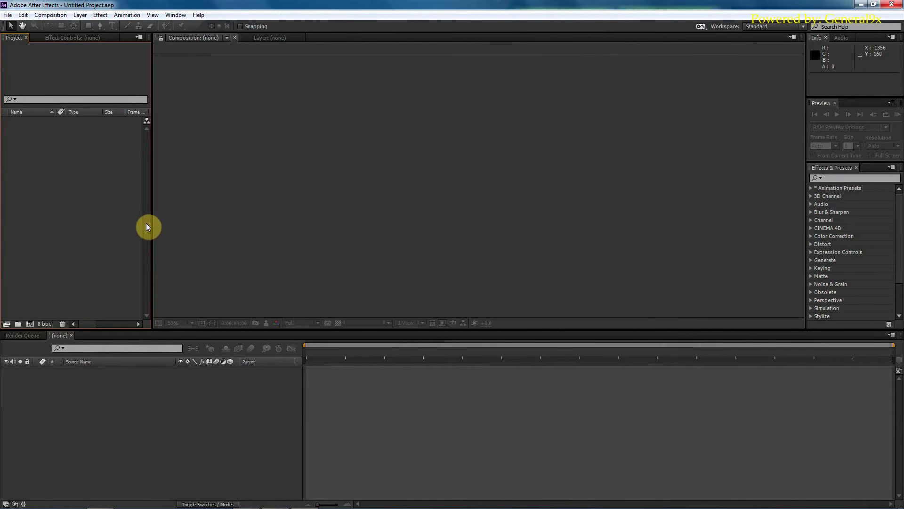
click(7, 15)
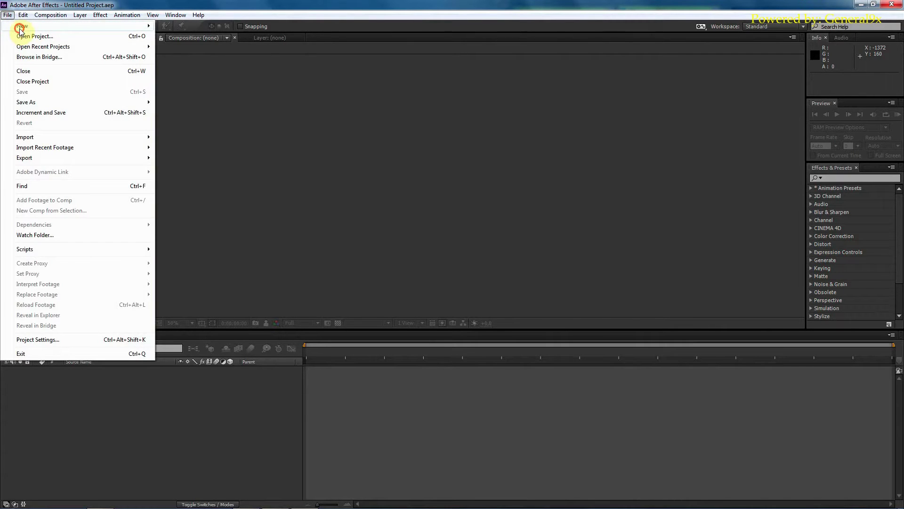
mouse_move(22, 25)
click(180, 29)
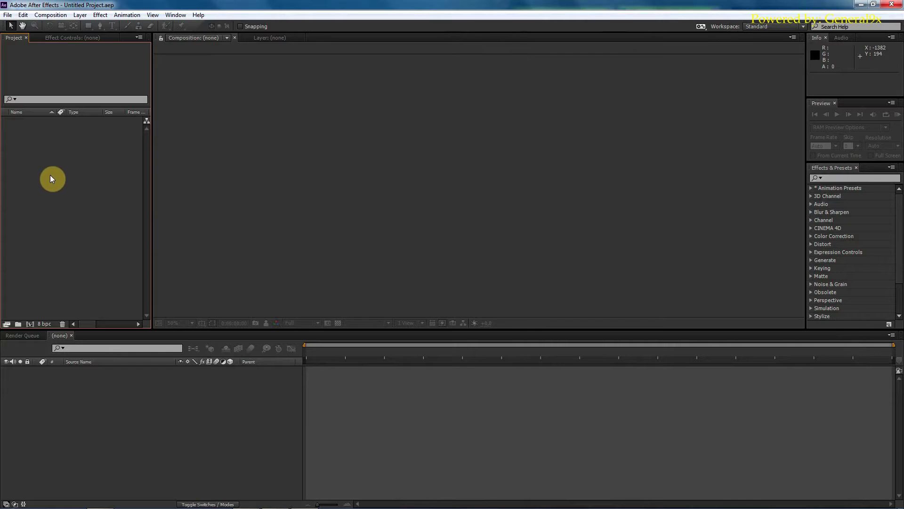
Step: Import Audio.mp3, Background.jpg and General9x.png as footage from the Material folder on the Desktop
double_click(60, 198)
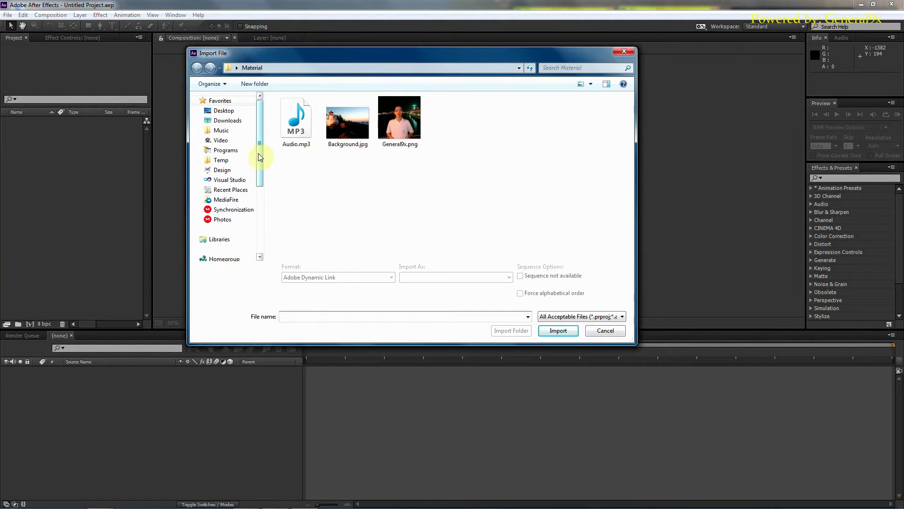
click(229, 114)
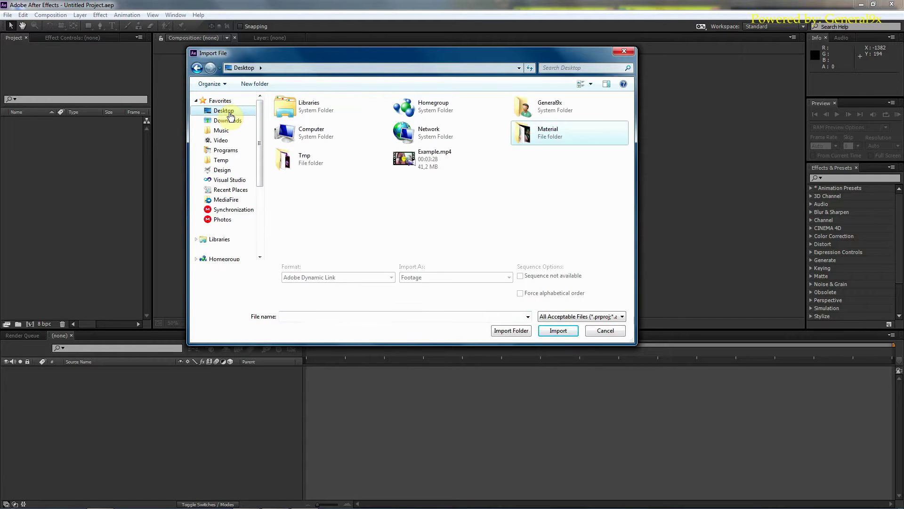
double_click(540, 136)
drag(491, 185, 270, 108)
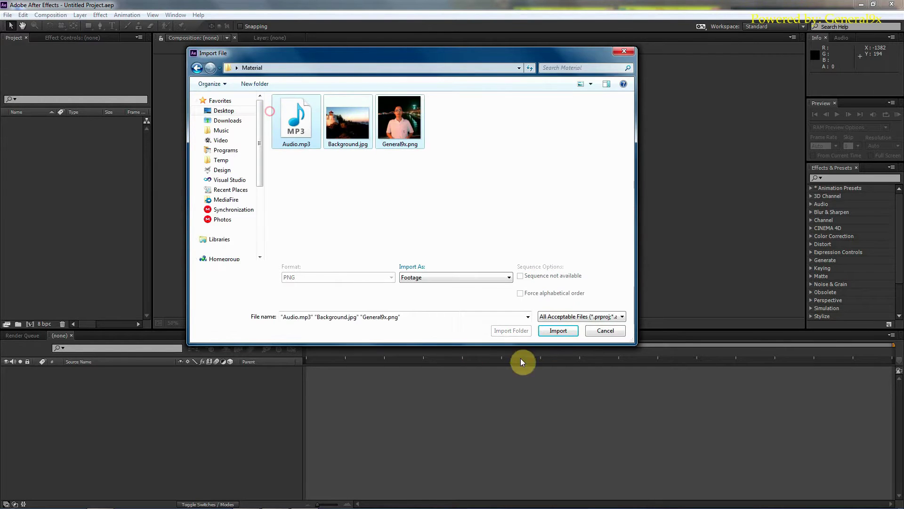
click(558, 331)
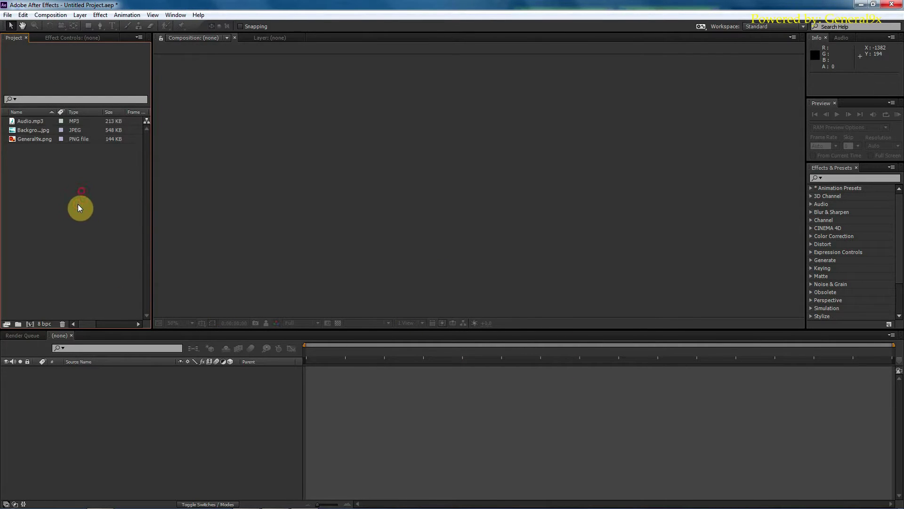
Step: Create a composition from Audio.mp3 and review its composition settings, keeping the 1280 x 720 HDV/HDTV 720 29.97 preset
click(27, 122)
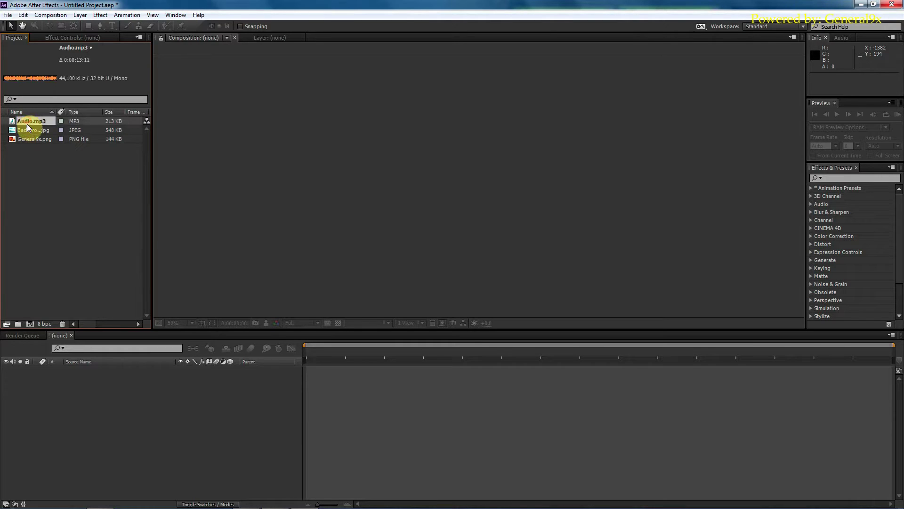
click(30, 324)
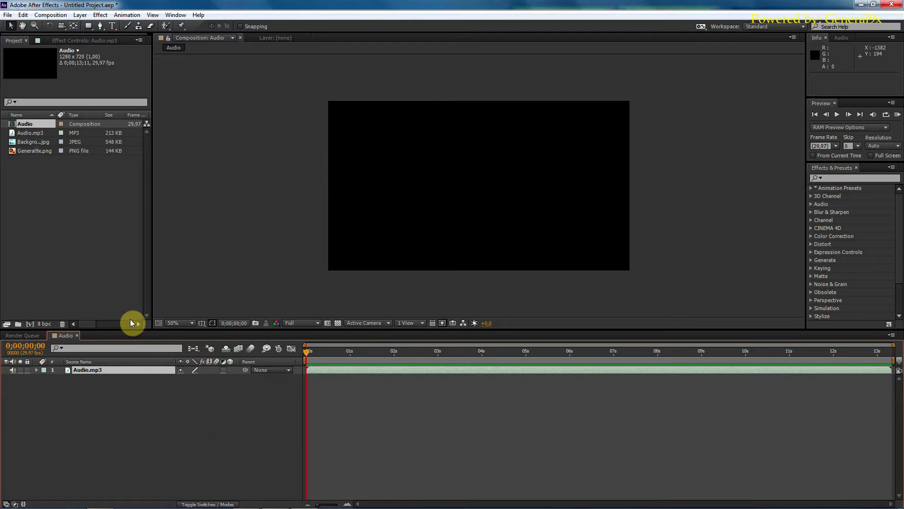
click(50, 15)
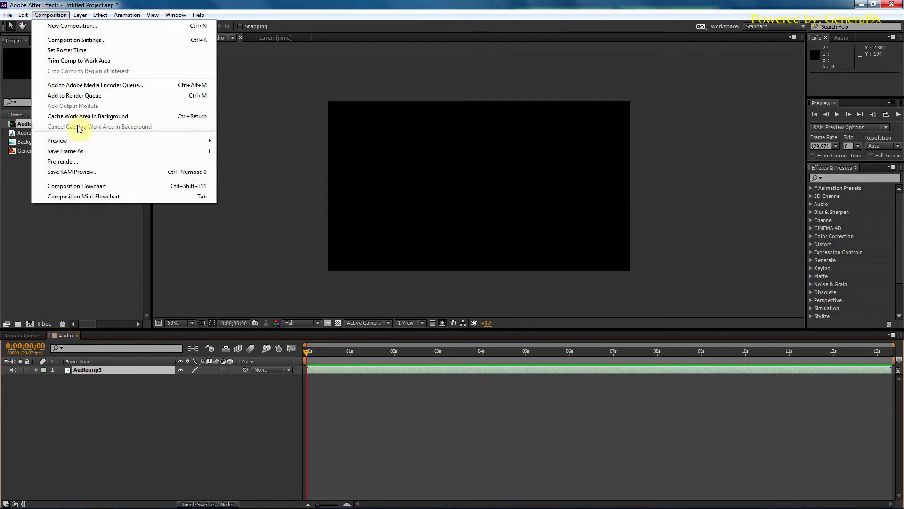
click(89, 40)
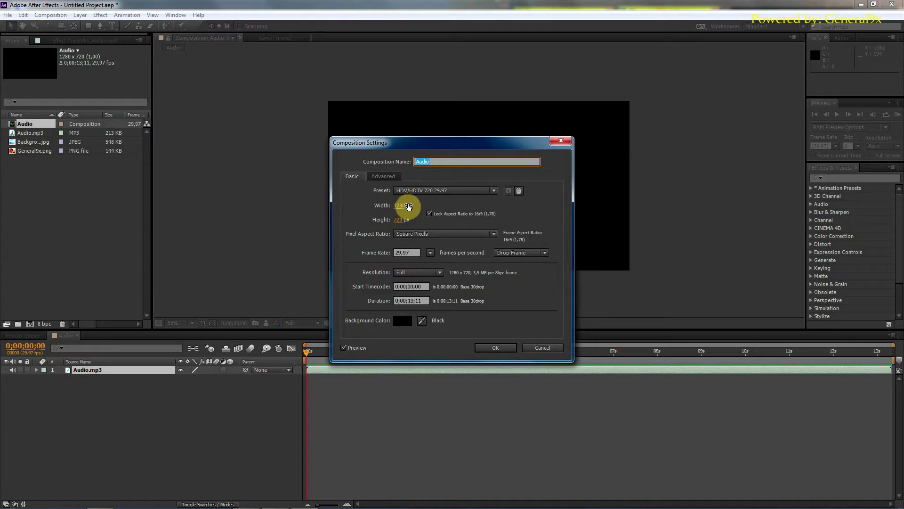
click(496, 349)
Step: Add a 1280 x 720 px dark gray solid layer named Spectrum to the Audio composition
click(76, 370)
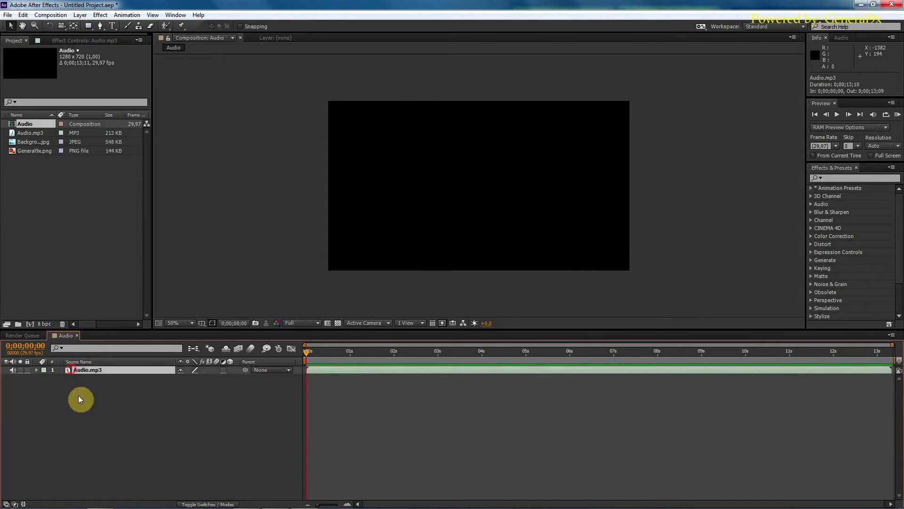
right_click(104, 414)
mouse_move(147, 311)
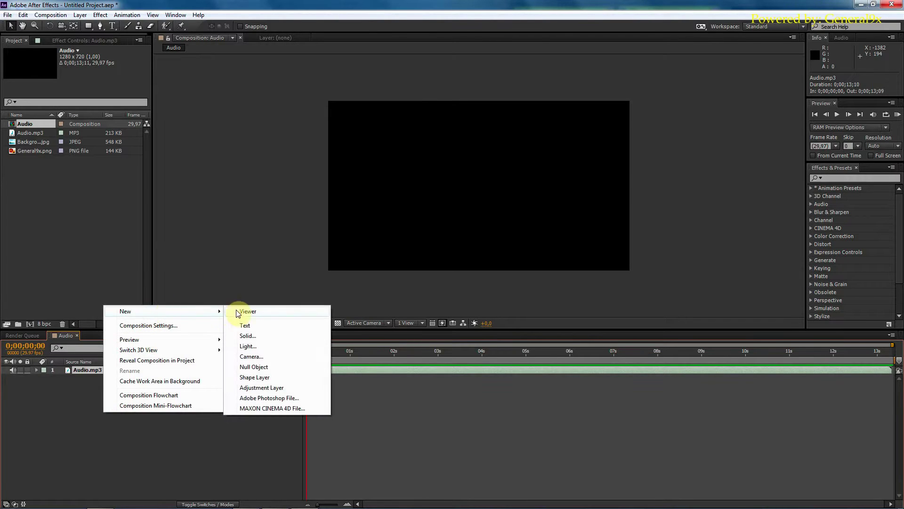
click(247, 336)
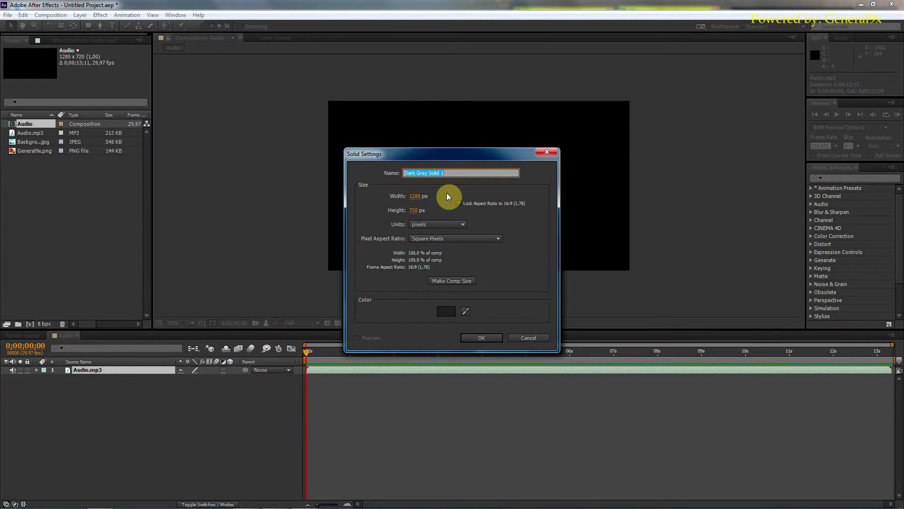
text(Spectrum)
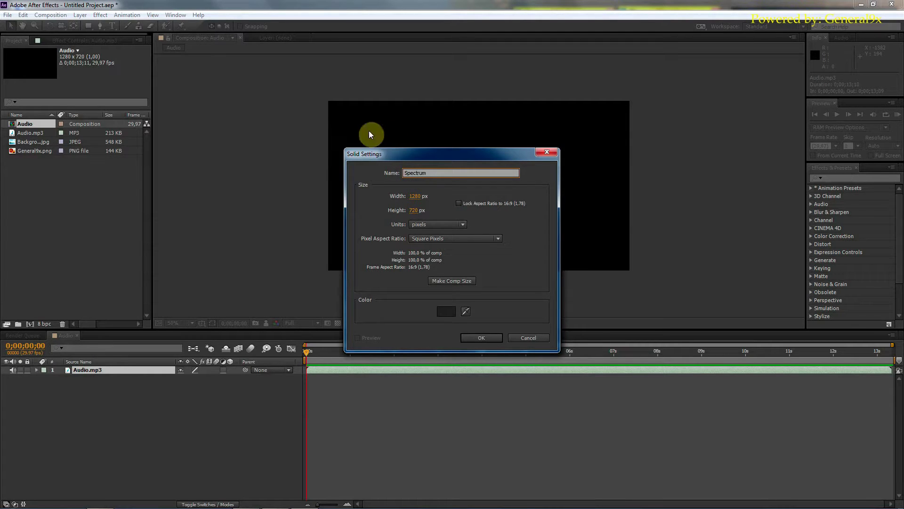
click(483, 343)
click(80, 446)
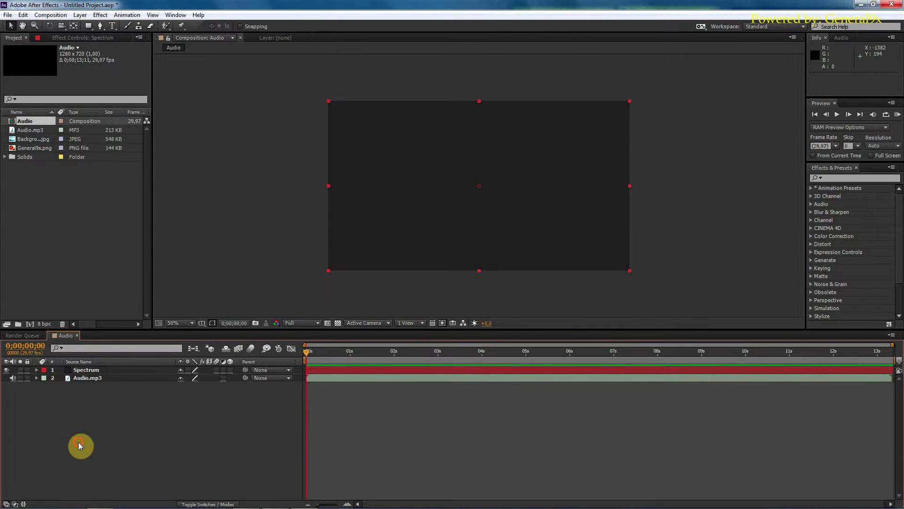
Step: Apply the Audio Spectrum effect to the Spectrum layer and set its Audio Layer to Audio.mp3
click(84, 379)
click(85, 371)
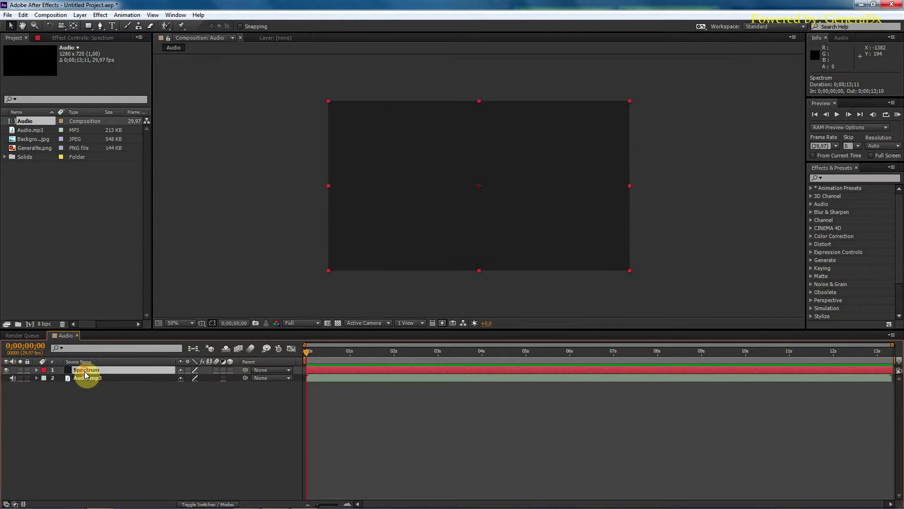
click(847, 179)
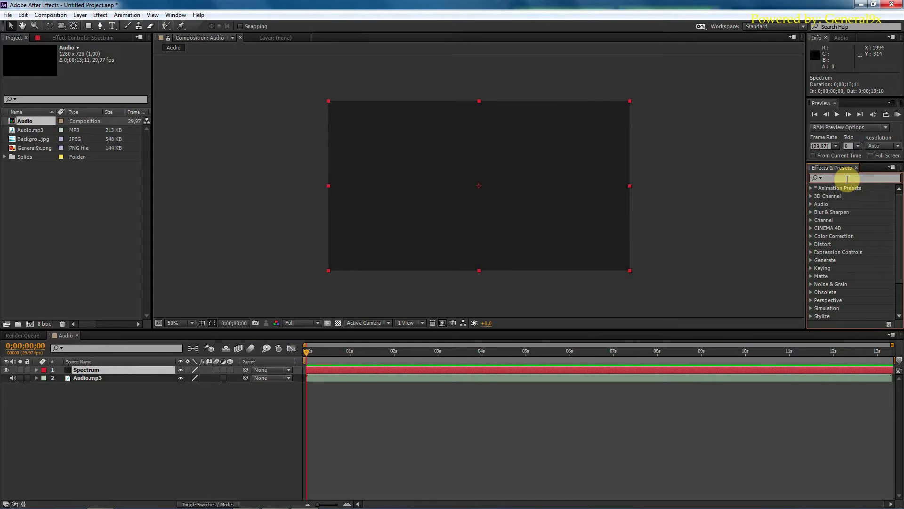
text(Spec)
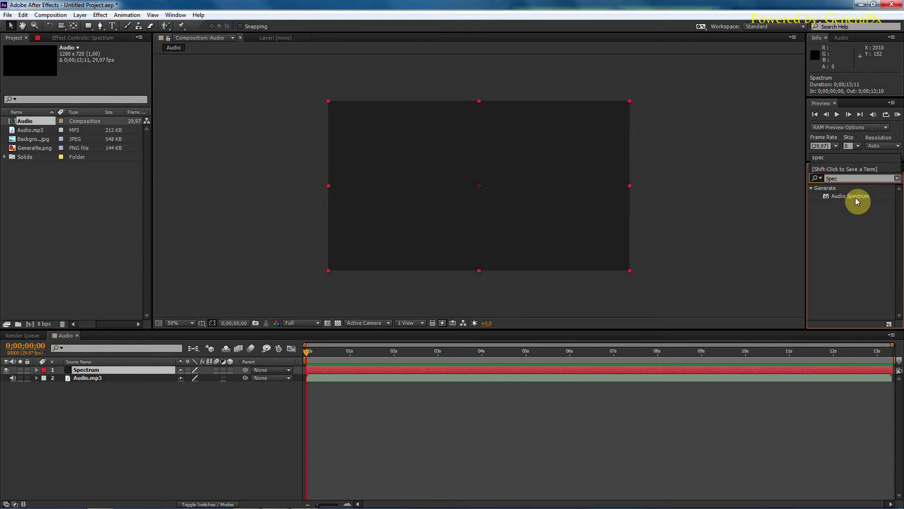
drag(856, 200, 99, 371)
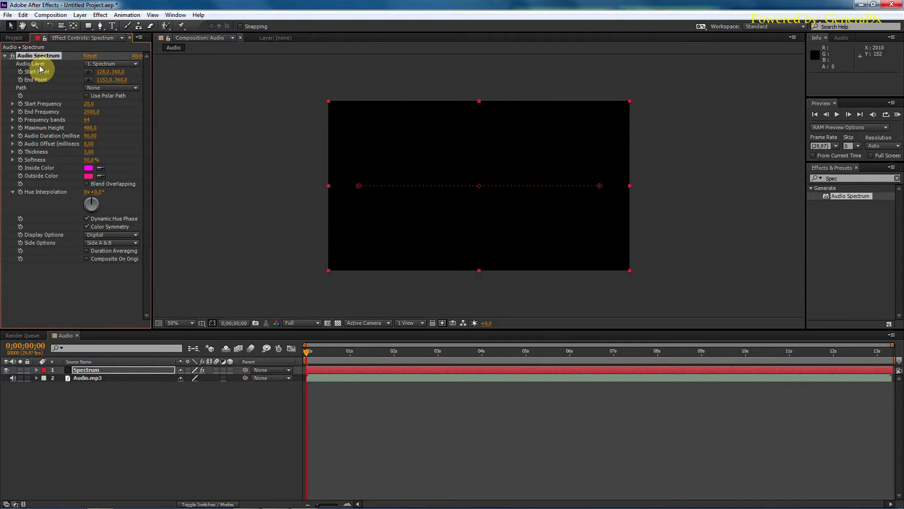
click(117, 64)
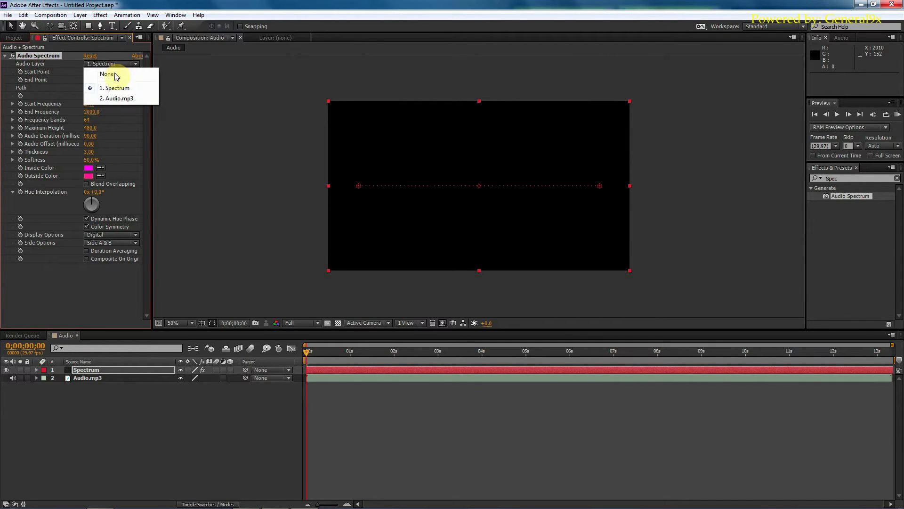
click(116, 98)
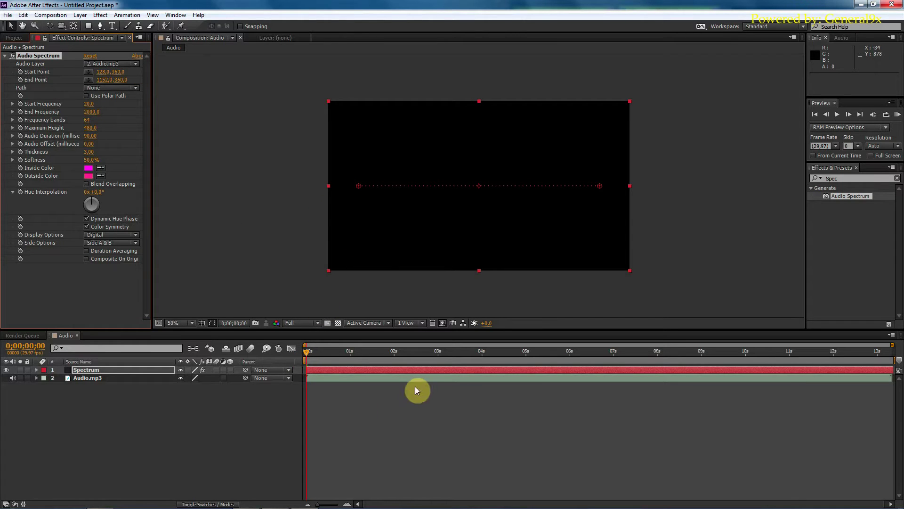
Step: Limit the composition's work area to the range from 0;00;02;15 to 0;00;04;20
drag(304, 360, 414, 360)
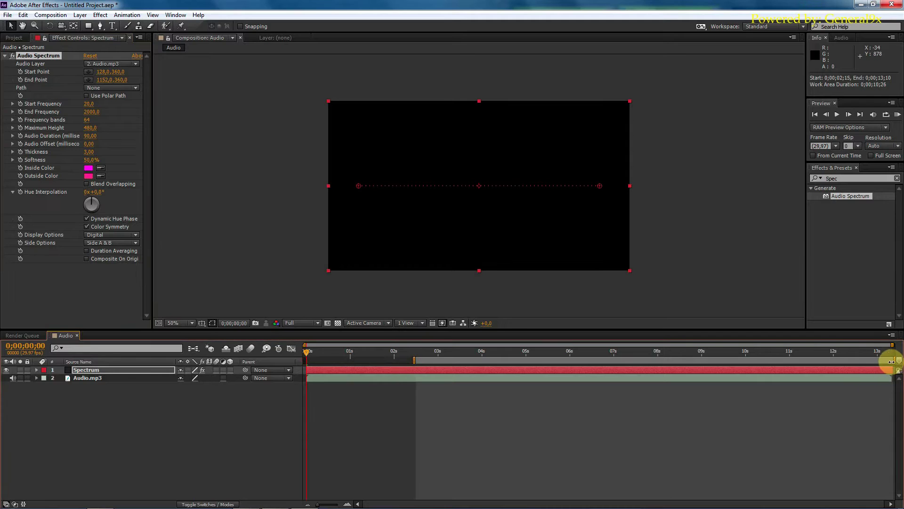
drag(896, 360, 513, 360)
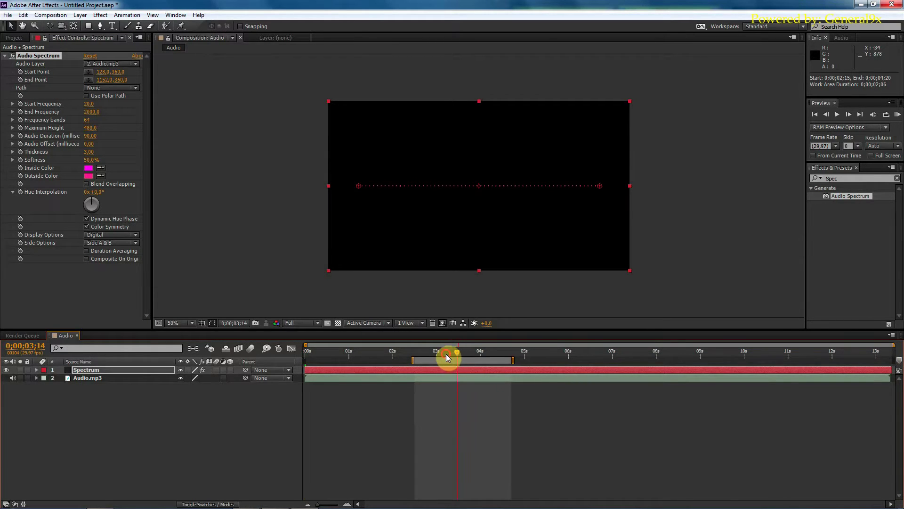
Step: Draw a circular mask about 288 px in diameter on the Spectrum layer with the Ellipse tool
drag(447, 357, 448, 358)
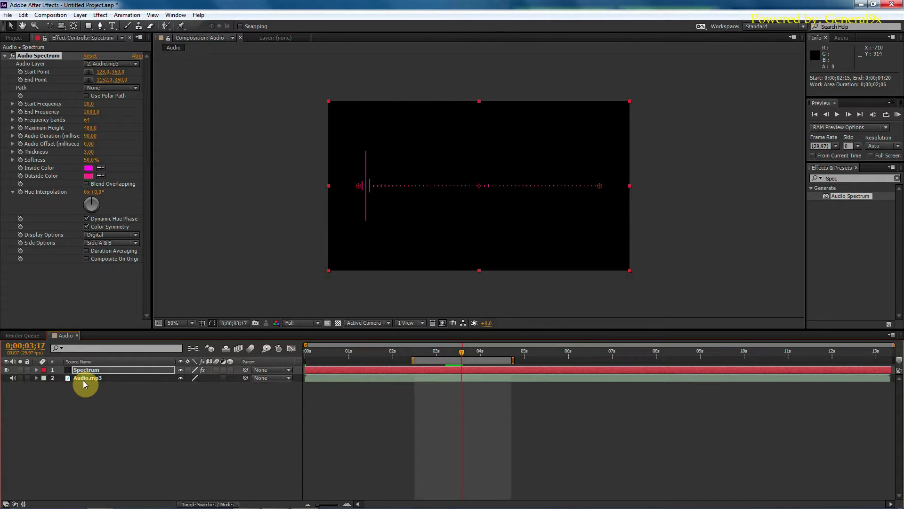
click(94, 409)
click(88, 372)
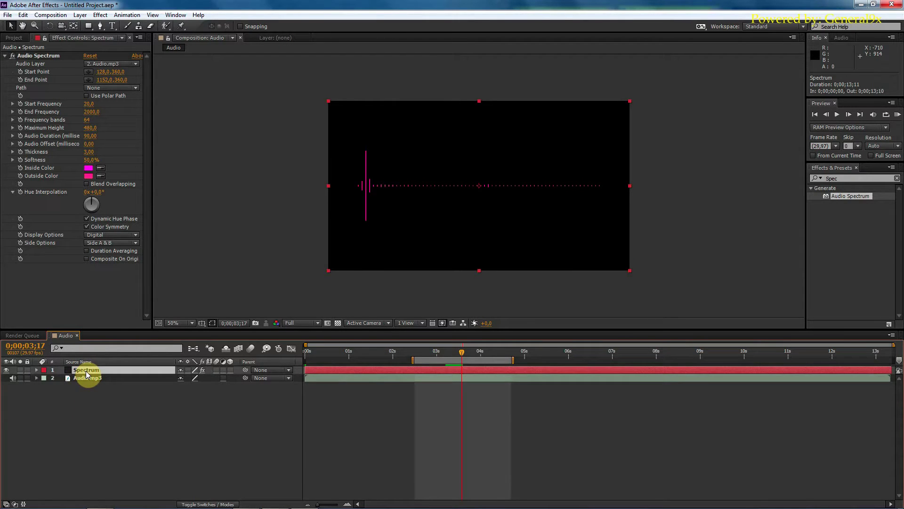
click(90, 26)
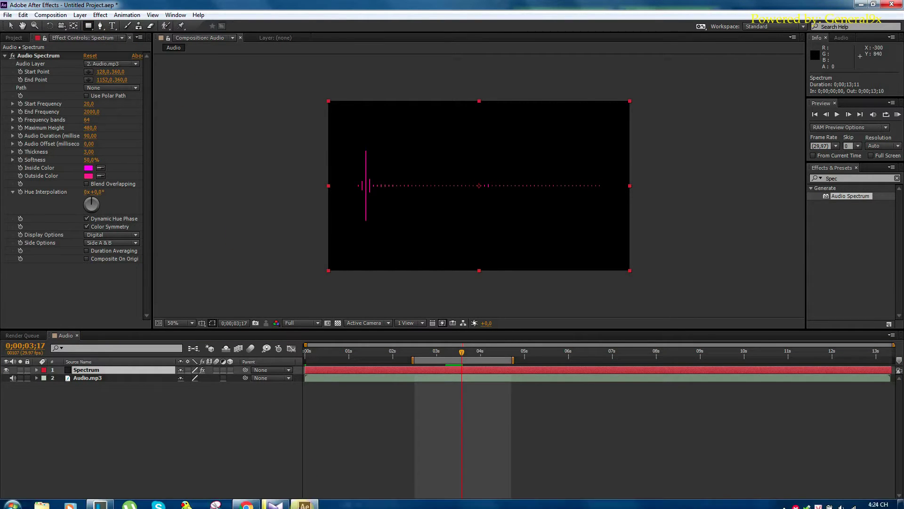
mouse_move(296, 501)
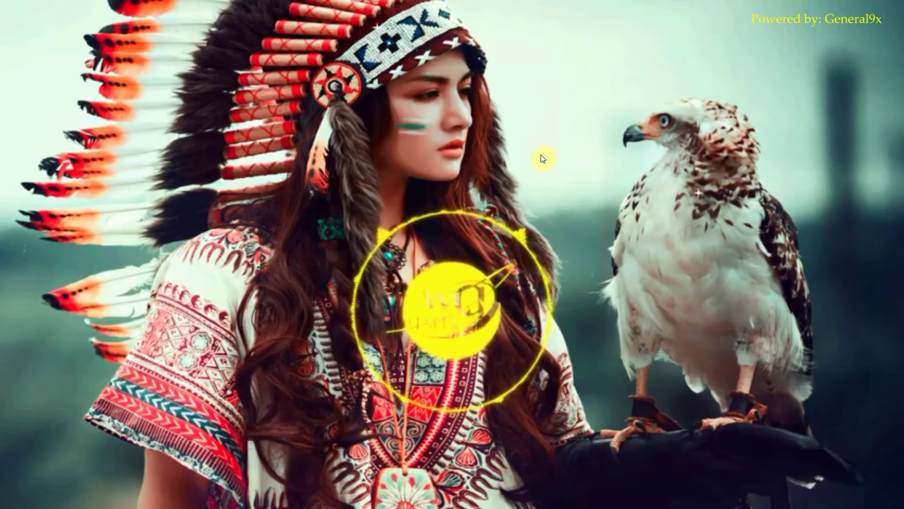
click(862, 6)
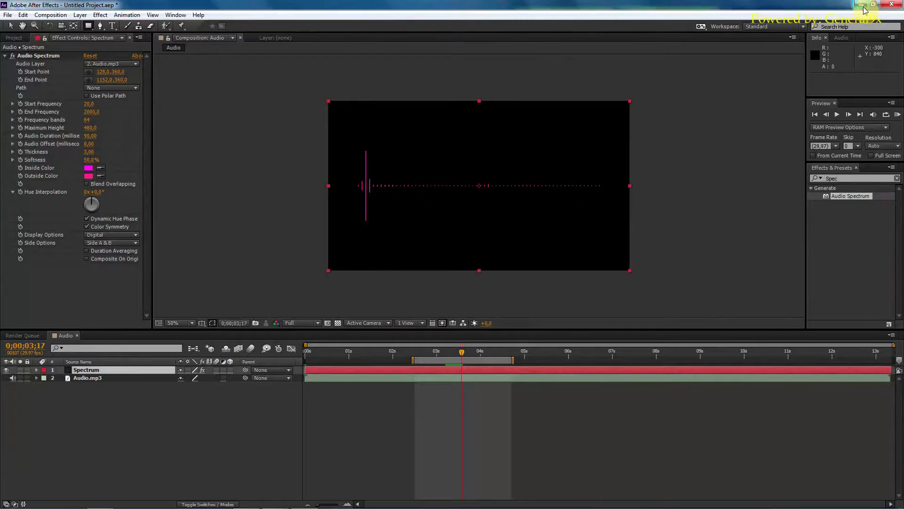
click(87, 372)
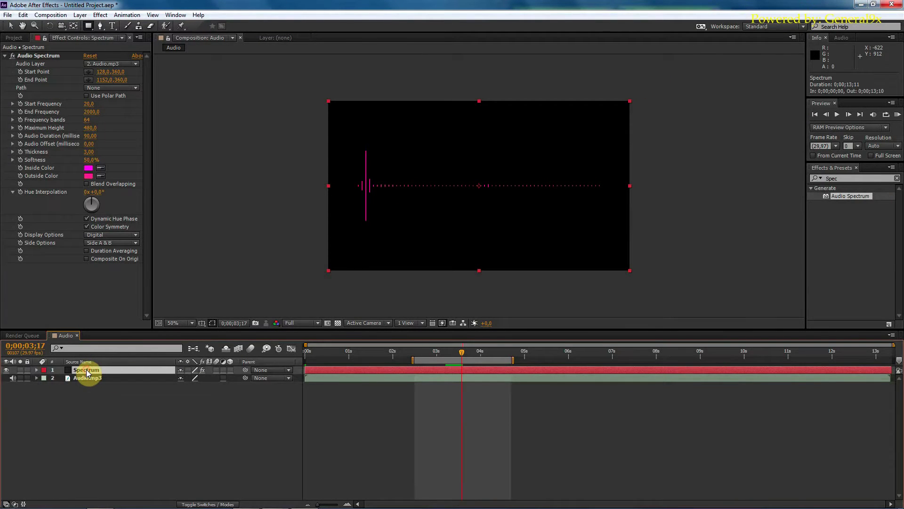
click(88, 28)
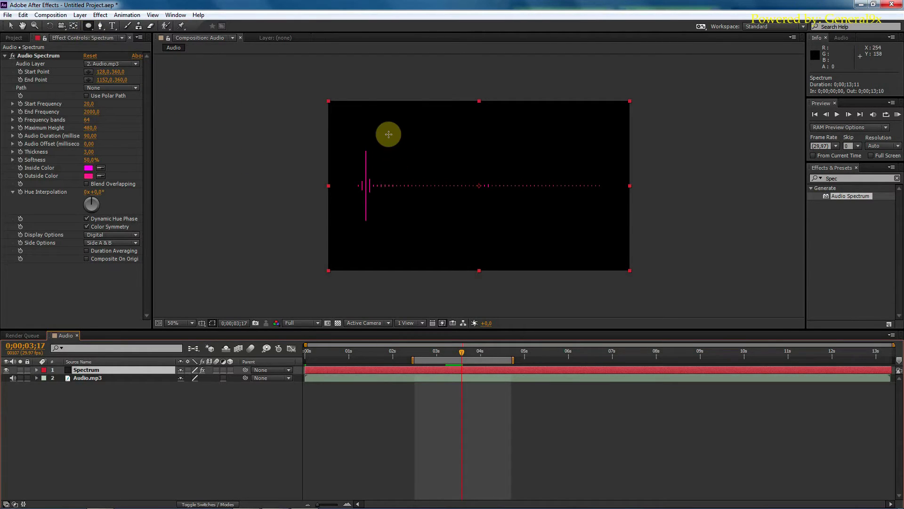
drag(397, 124, 456, 189)
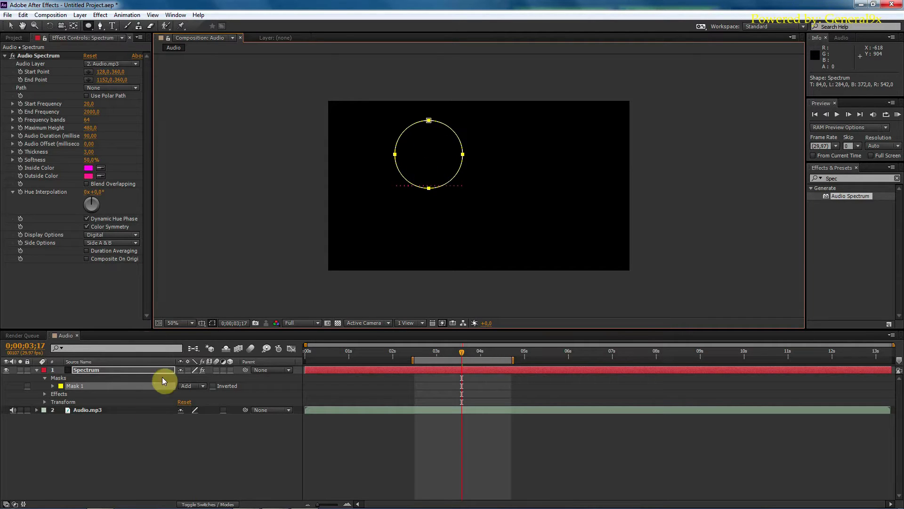
Step: Show the Title/Action Safe guides and move the circular Mask 1 to the center of the composition
click(78, 387)
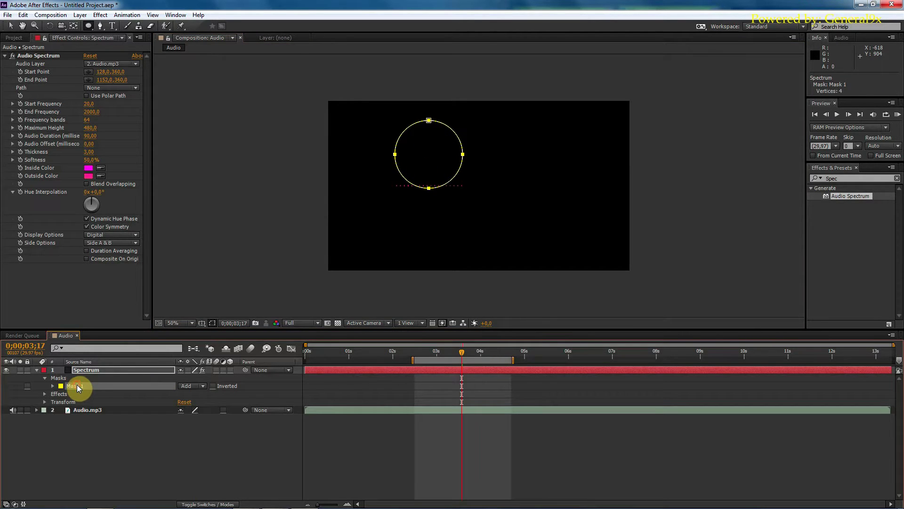
key(v)
drag(429, 121, 464, 149)
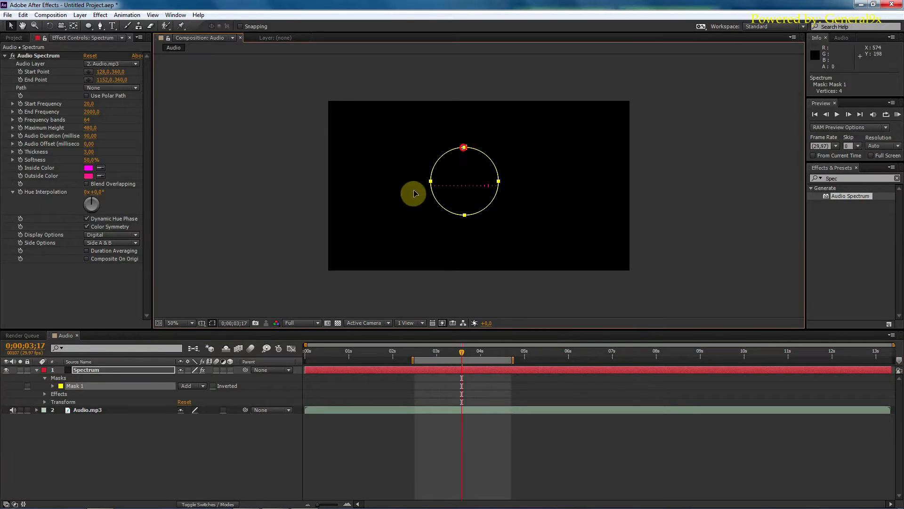
click(201, 323)
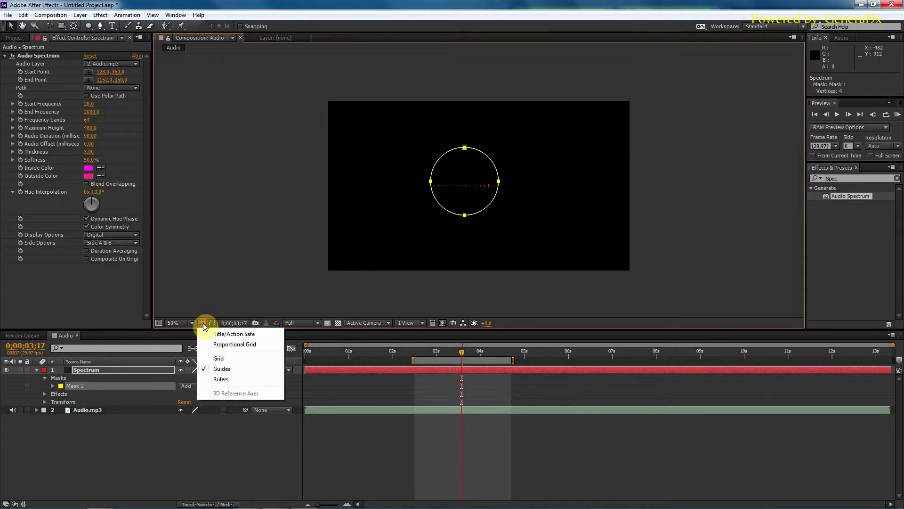
click(229, 335)
mouse_move(464, 148)
mouse_down()
mouse_move(484, 149)
mouse_move(477, 153)
mouse_up()
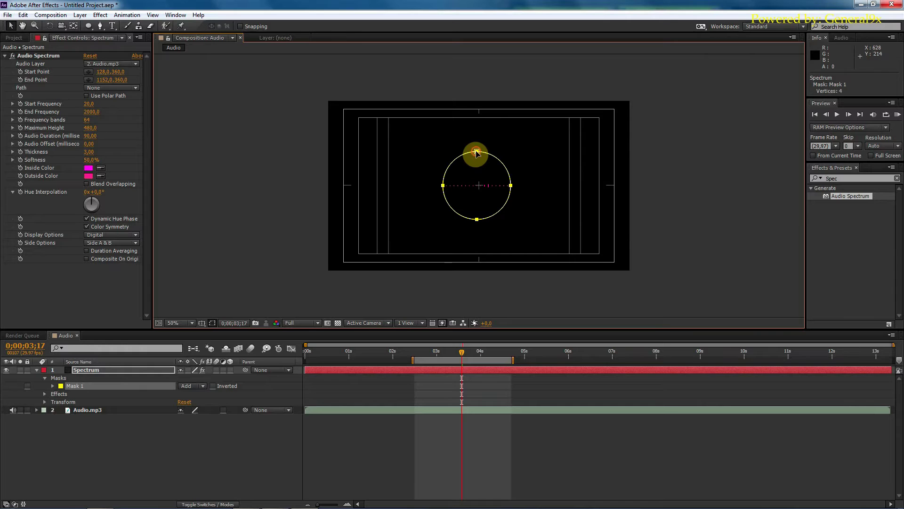
click(272, 176)
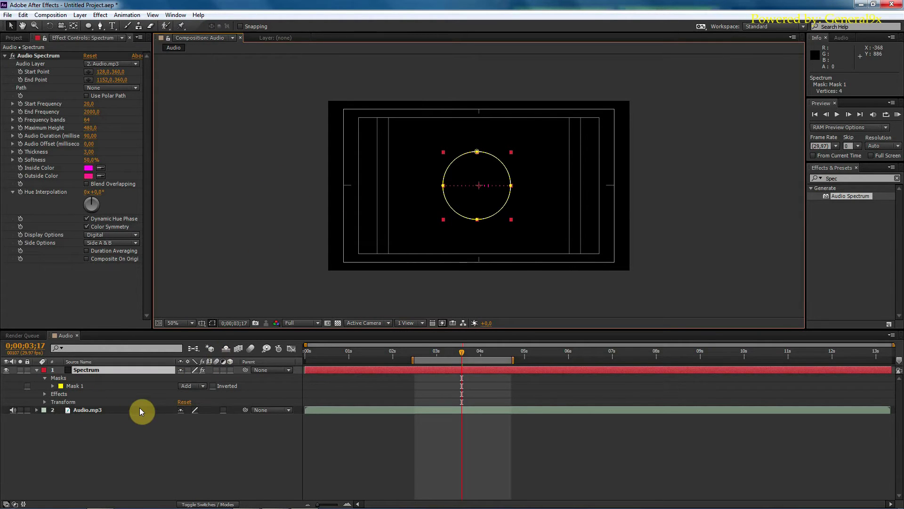
Step: Set the Audio Spectrum's Path to Mask 1 and check the circular spectrum at several points in time
click(132, 88)
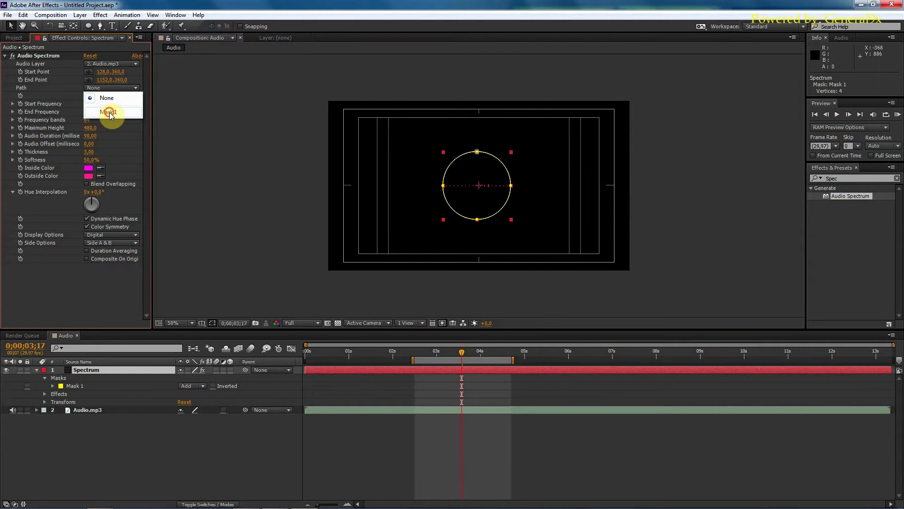
click(110, 113)
click(451, 353)
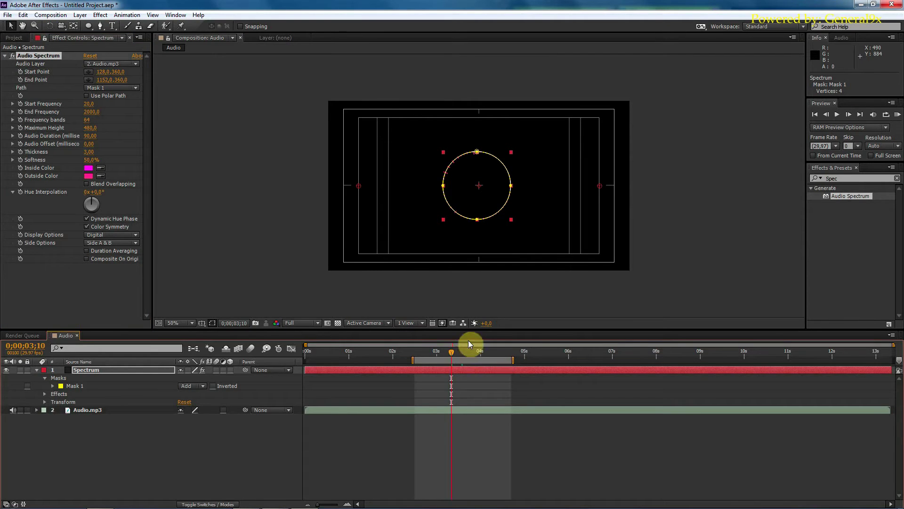
click(473, 352)
click(487, 358)
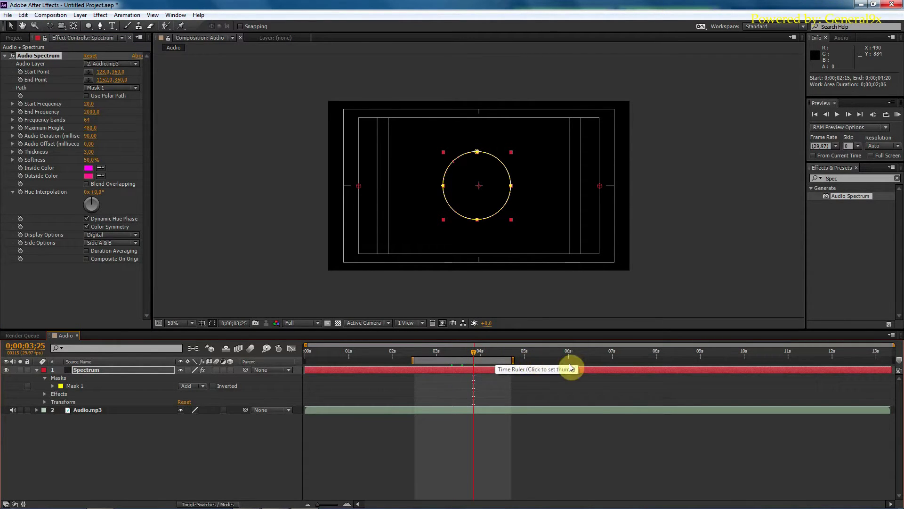
drag(601, 357, 566, 357)
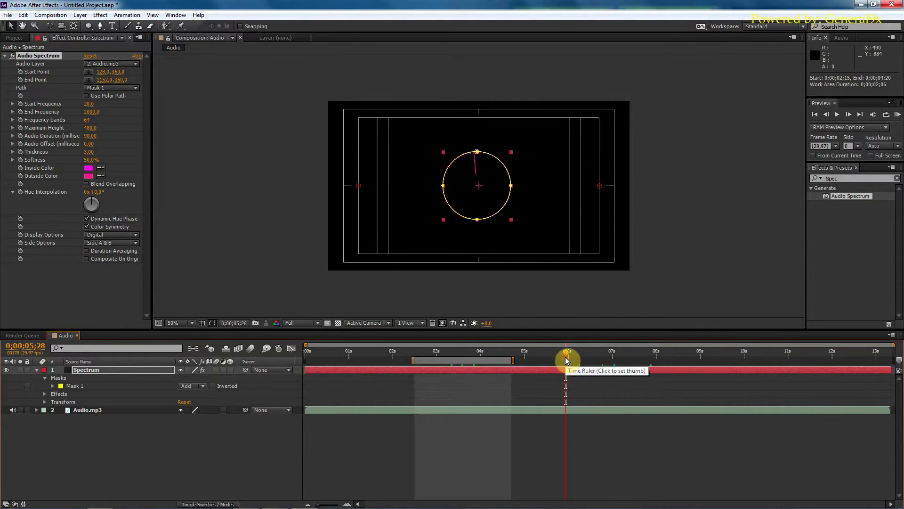
Step: Set the Audio Spectrum's Side Options to Side B and scrub through the composition to check it
click(109, 243)
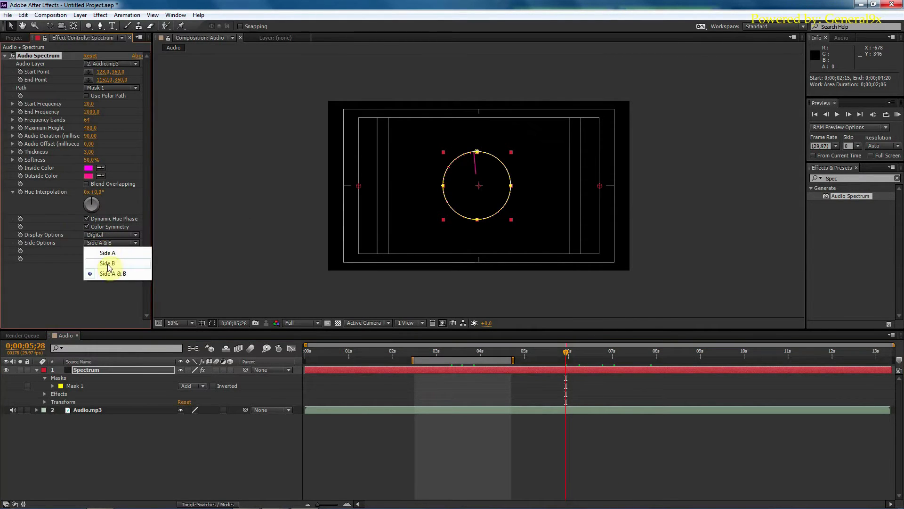
click(107, 265)
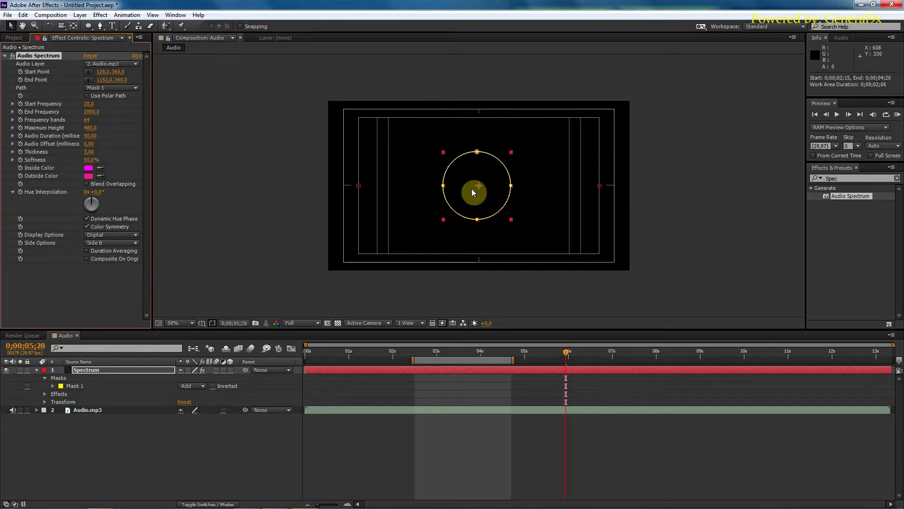
drag(636, 358, 700, 358)
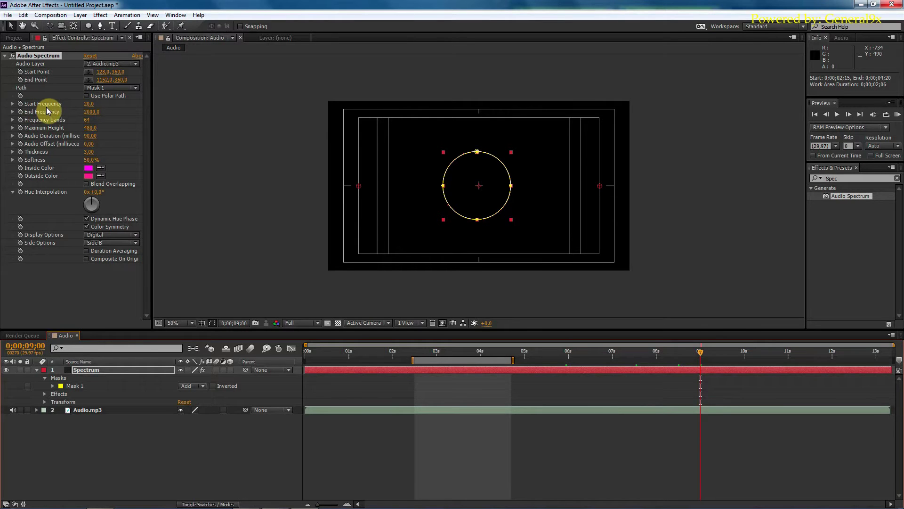
Step: Set the Audio Spectrum's Frequency bands to 125 and scrub through the composition to check it
click(89, 118)
click(87, 121)
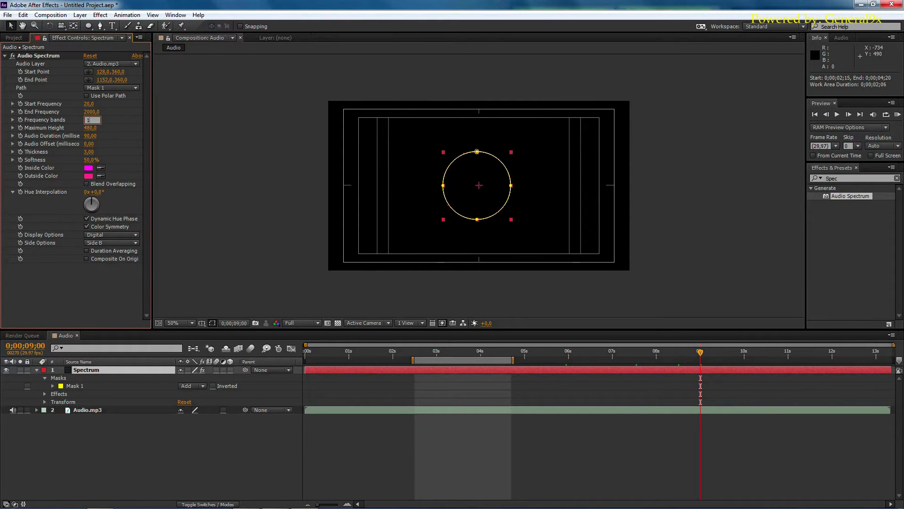
click(115, 130)
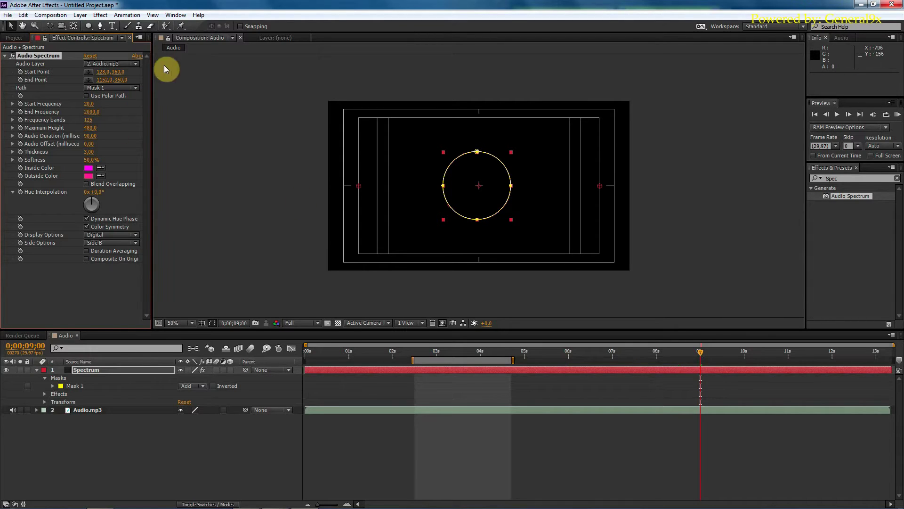
drag(537, 358, 594, 359)
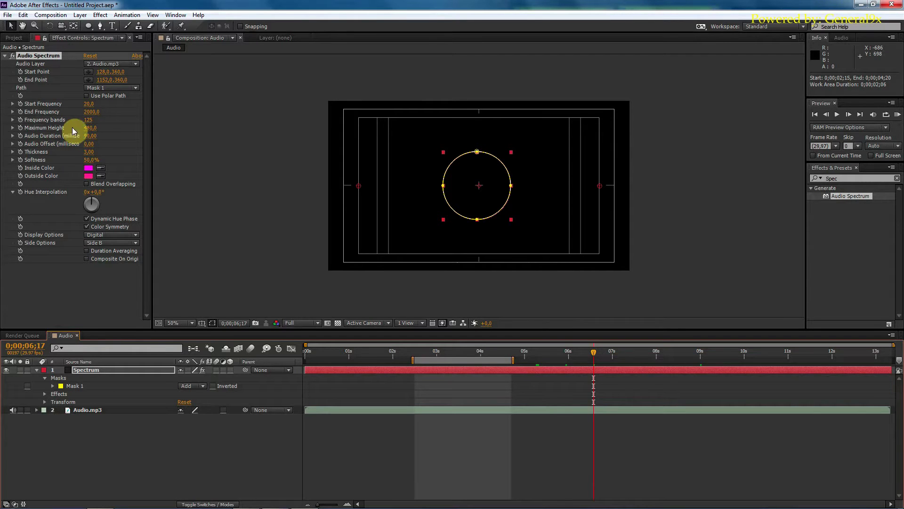
Step: Try a Maximum Height of 1500 for the Audio Spectrum and scrub through the composition to judge it
click(88, 129)
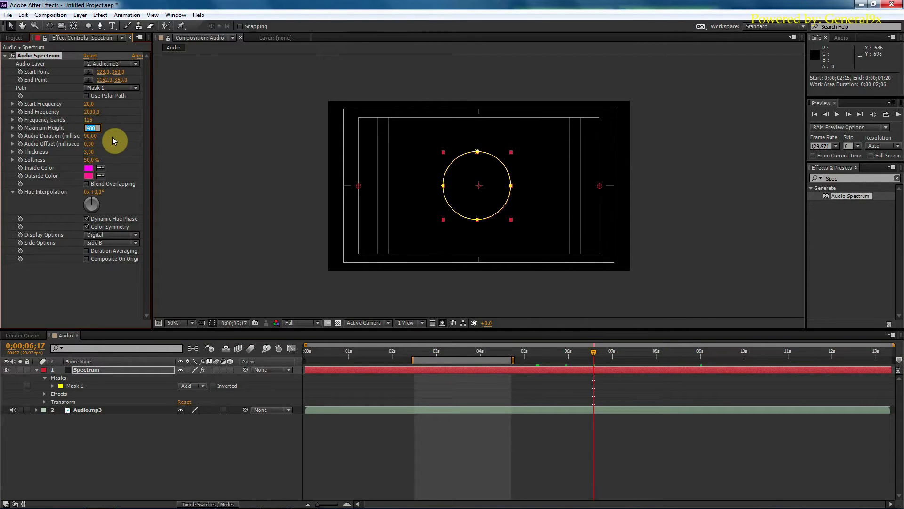
key(Return)
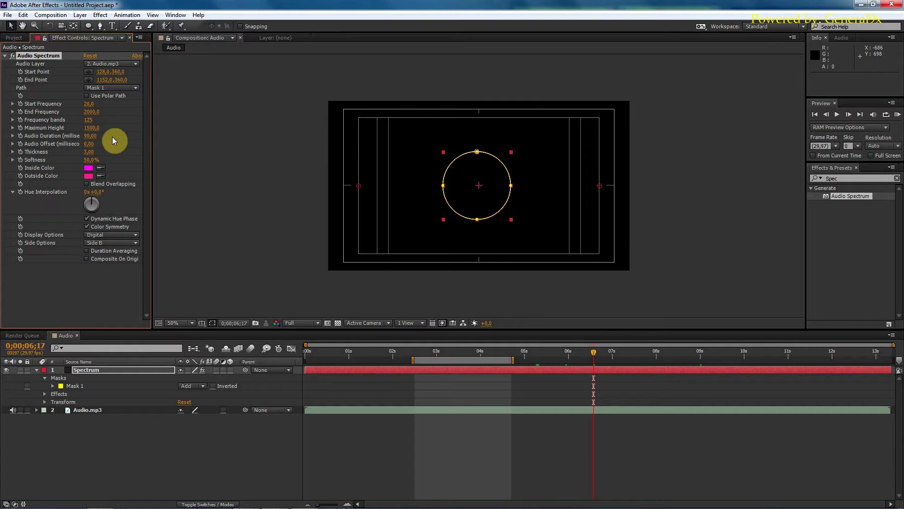
click(541, 356)
drag(541, 356, 755, 358)
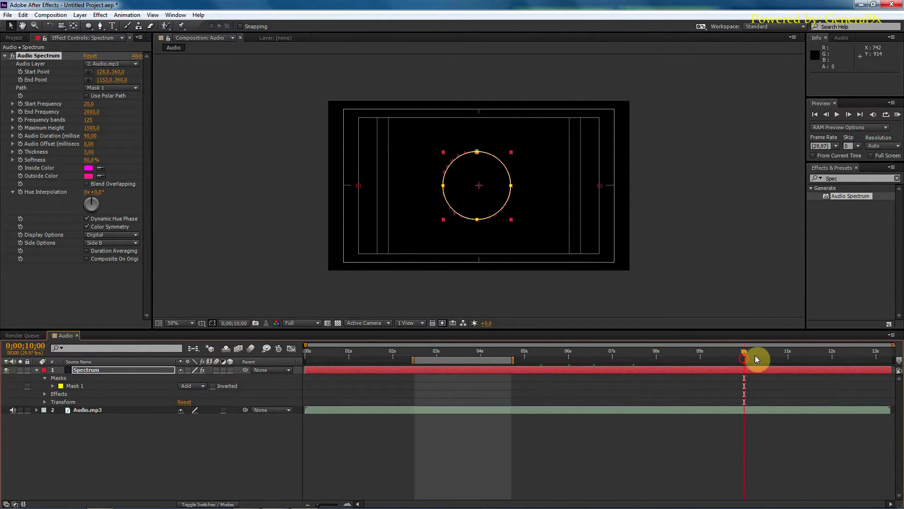
drag(628, 354, 539, 354)
Step: Set the Audio Spectrum's Maximum Height to 2500 and check the bars at several points in time
drag(94, 114, 89, 116)
click(93, 128)
text(2500)
click(608, 357)
drag(609, 356, 668, 353)
drag(584, 352, 539, 360)
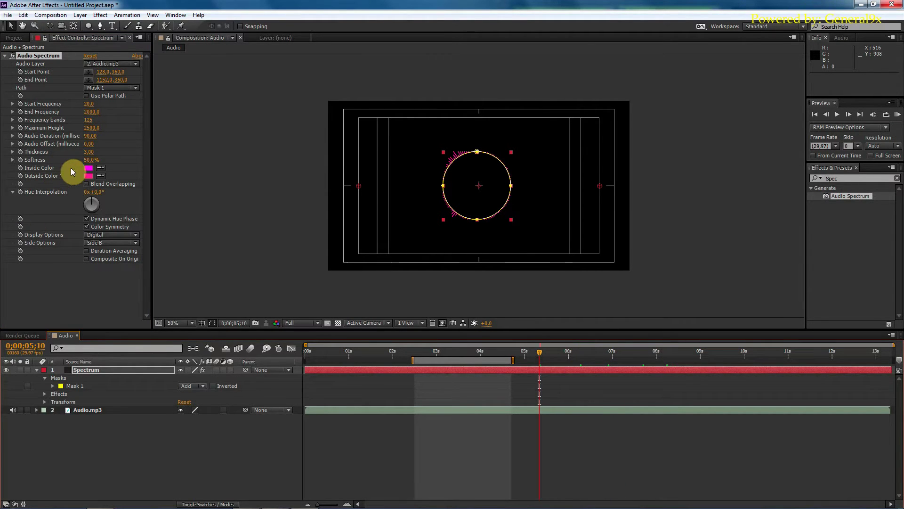
Step: Change the Audio Spectrum's Inside Color to bright yellow
click(87, 169)
drag(473, 267, 473, 296)
drag(401, 243, 454, 210)
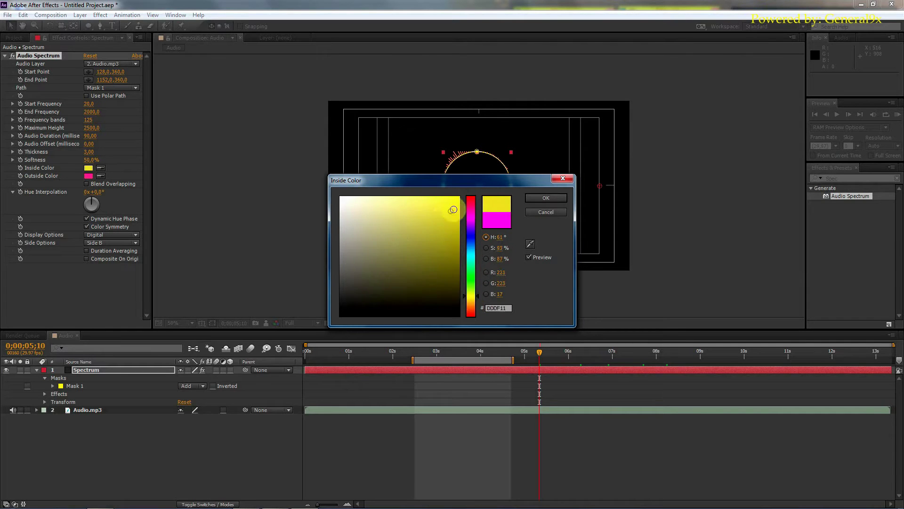
click(548, 198)
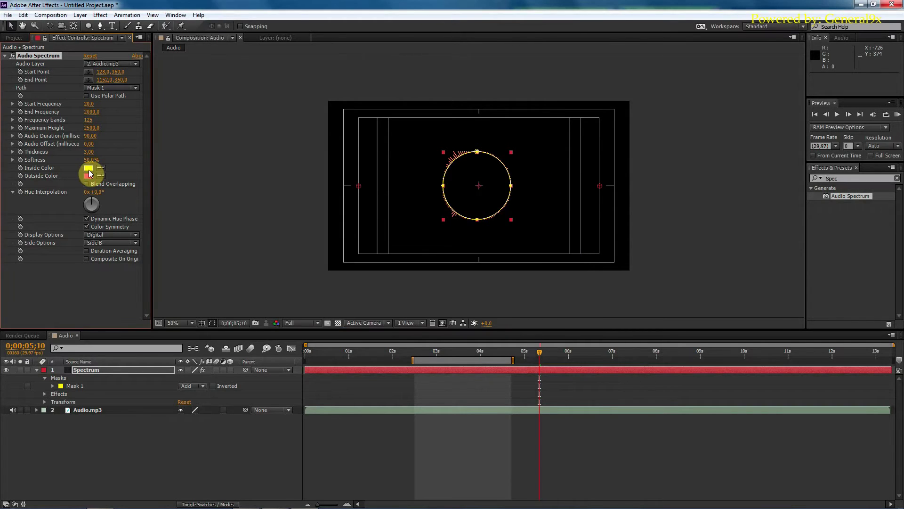
Step: Change the Audio Spectrum's Outside Color to bright yellow, like the inside color
click(89, 175)
drag(471, 271, 470, 295)
click(422, 229)
click(454, 206)
drag(430, 245, 456, 194)
click(539, 200)
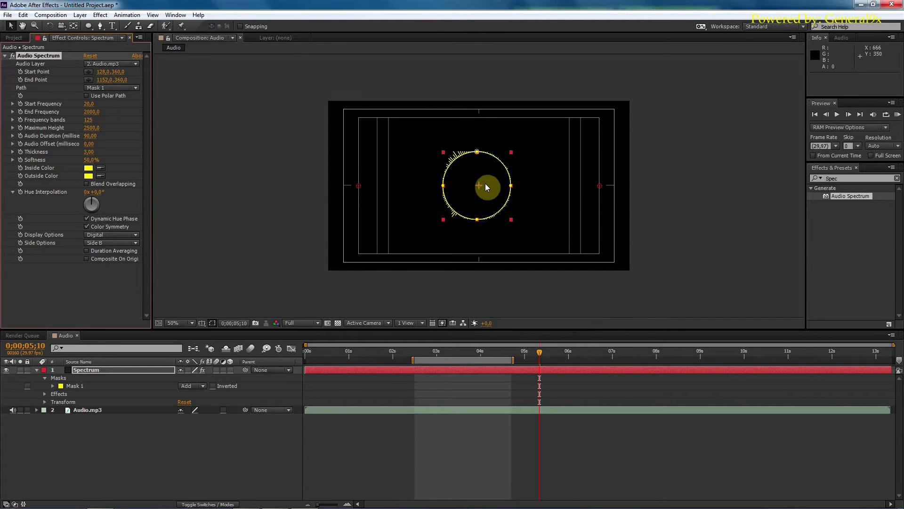
Step: Invert Mask 1 on the Spectrum layer and preview the bars outside the circle at several points in time
scroll(487, 182, up, 2)
click(565, 362)
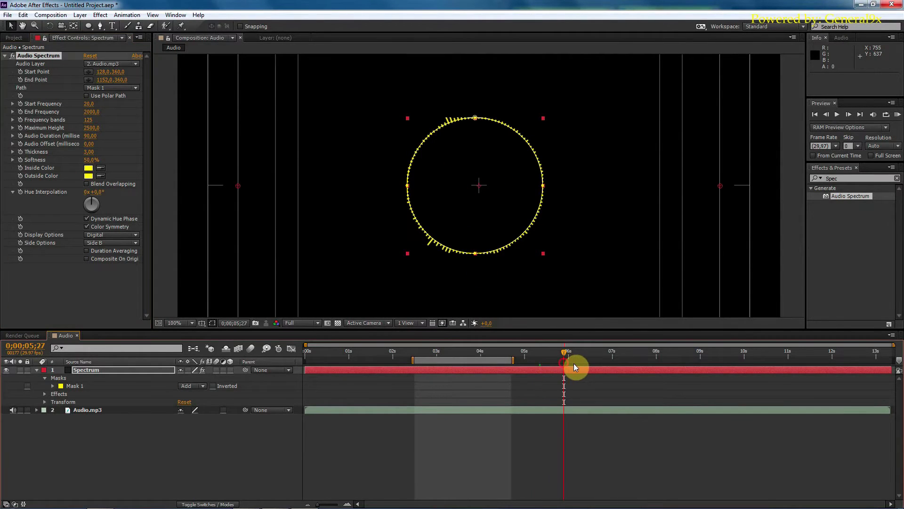
drag(538, 362, 522, 364)
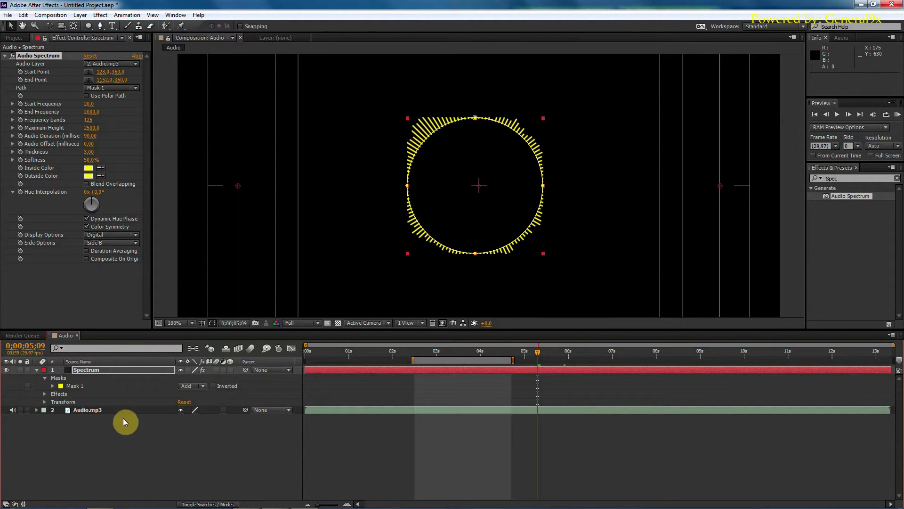
click(212, 386)
scroll(437, 233, down, 1)
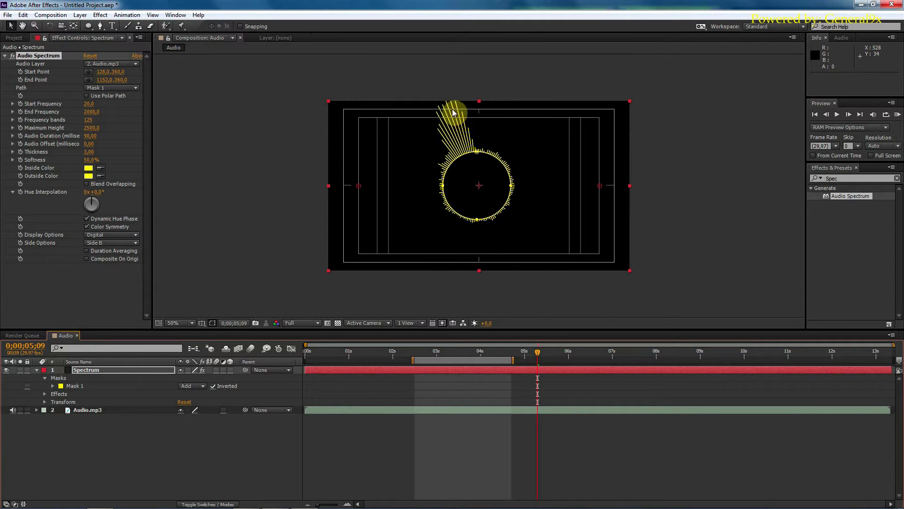
drag(579, 359, 554, 343)
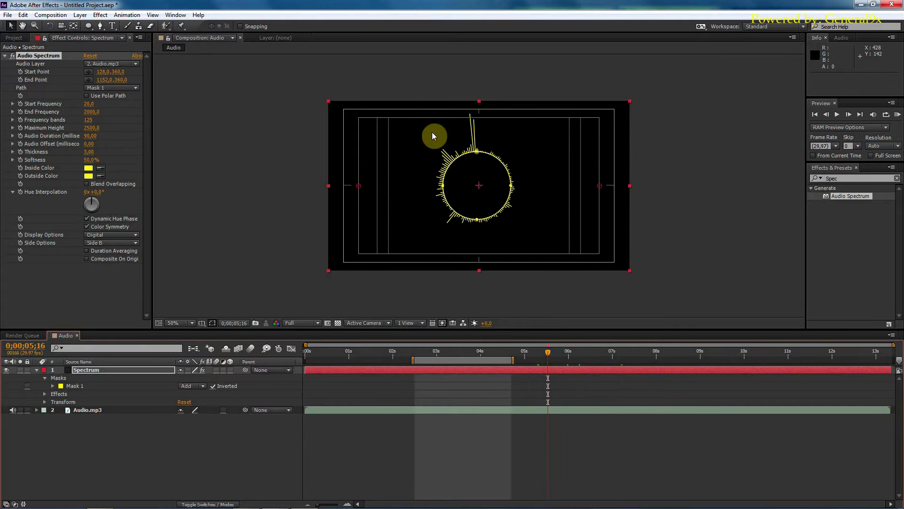
key(space)
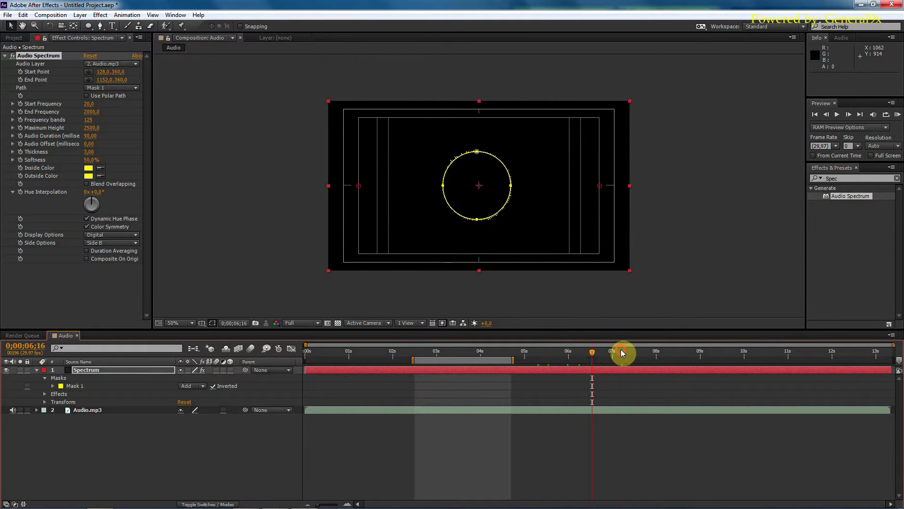
Step: Set the Audio Spectrum's Maximum Height to 1500
click(91, 128)
text(1500)
click(93, 151)
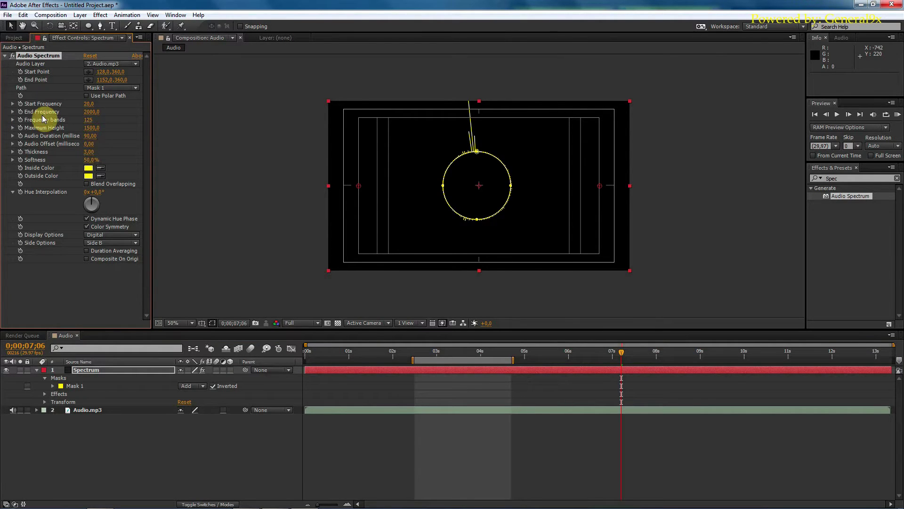
Step: Set the Audio Spectrum's Maximum Height to 1000 and check the bars at several points in time
click(92, 127)
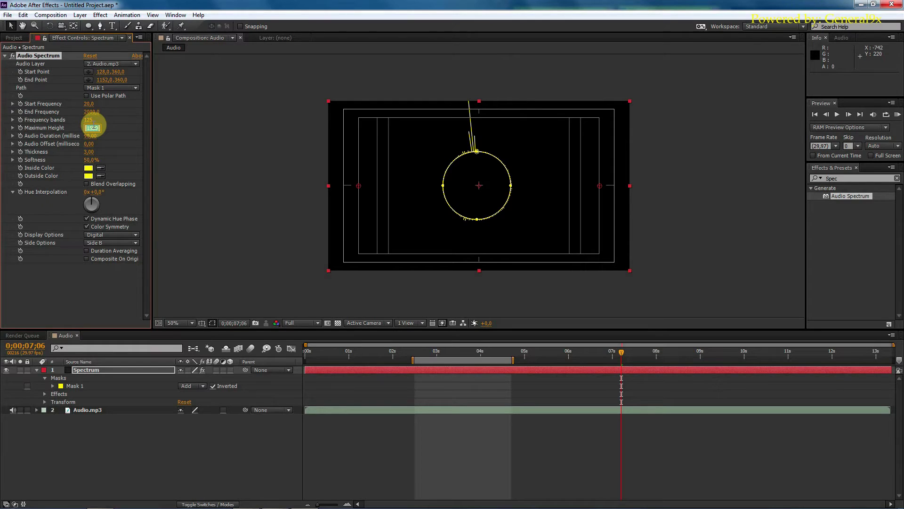
text(1)
click(95, 127)
click(565, 361)
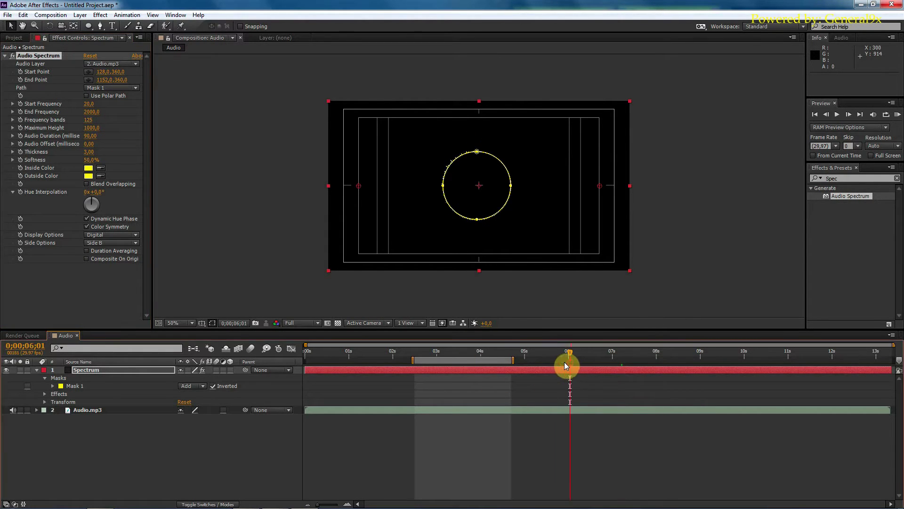
drag(528, 360, 633, 363)
drag(704, 358, 648, 357)
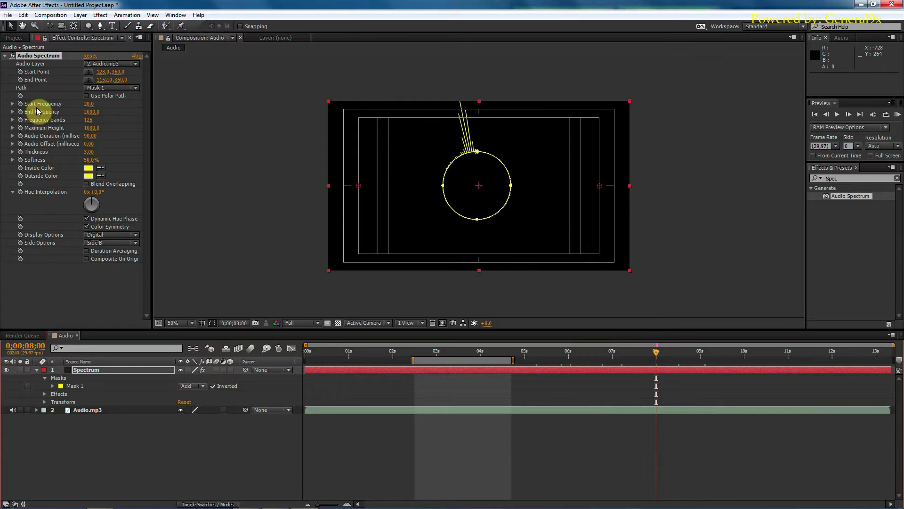
Step: Set the Audio Spectrum's Maximum Height to 750 and play a RAM preview of the work area
click(93, 128)
text(750)
key(Return)
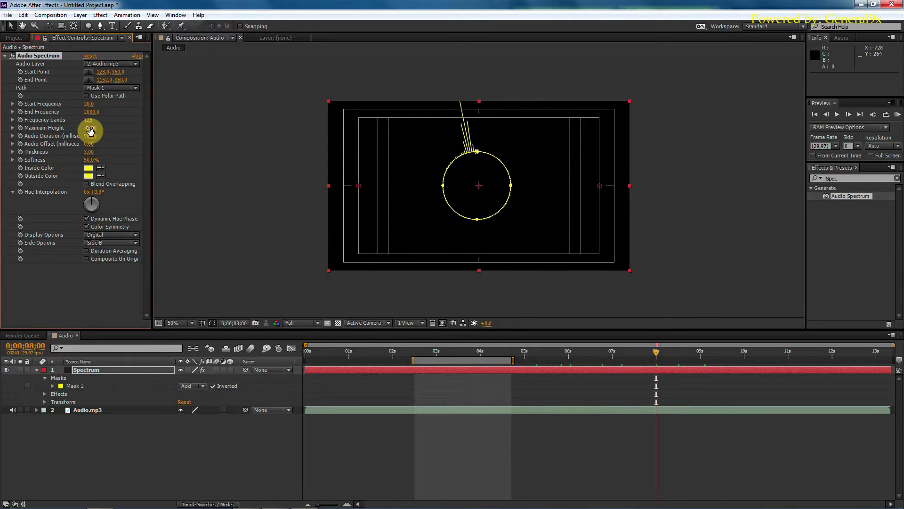
click(160, 466)
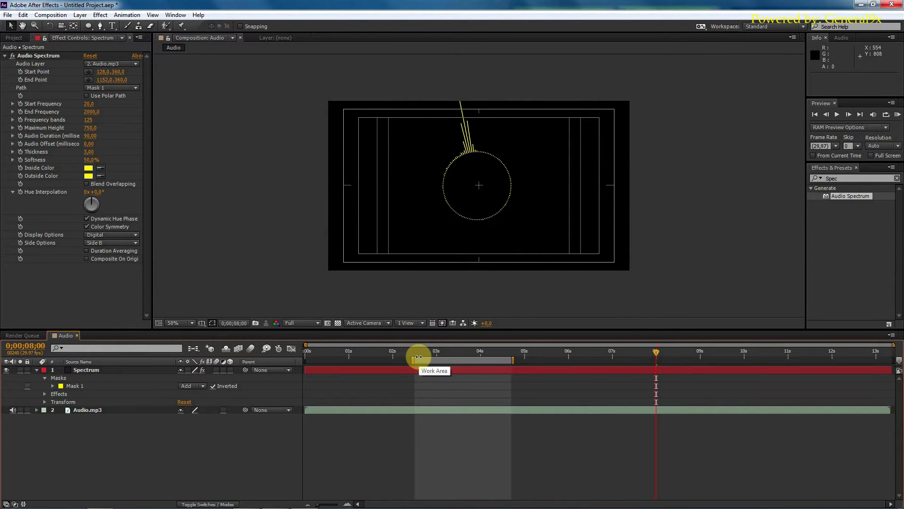
key(KP_0)
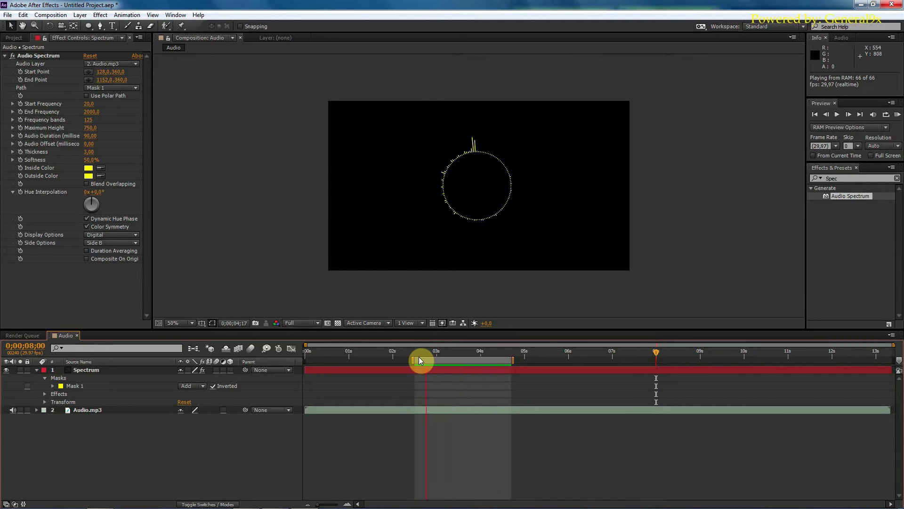
key(space)
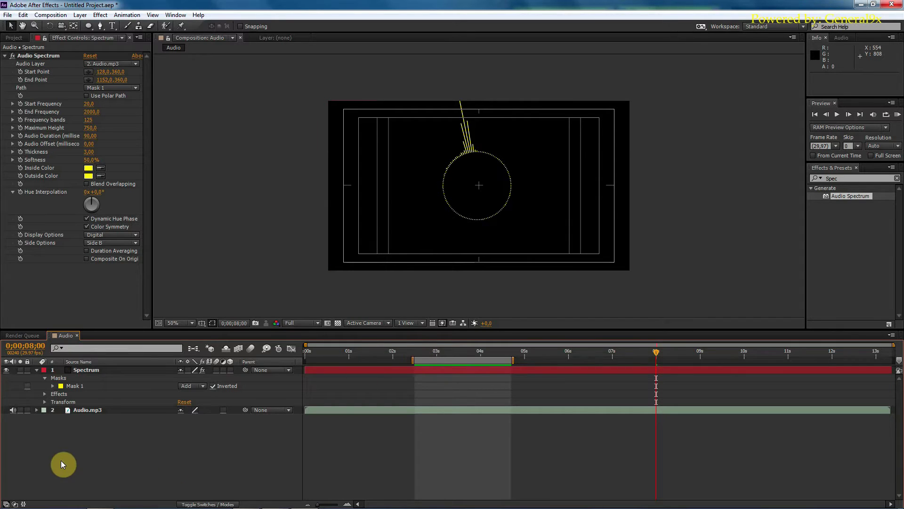
Step: Pre-compose the Spectrum and Audio.mp3 layers into a new composition named Spectrum, moving all attributes into it
drag(102, 462, 58, 358)
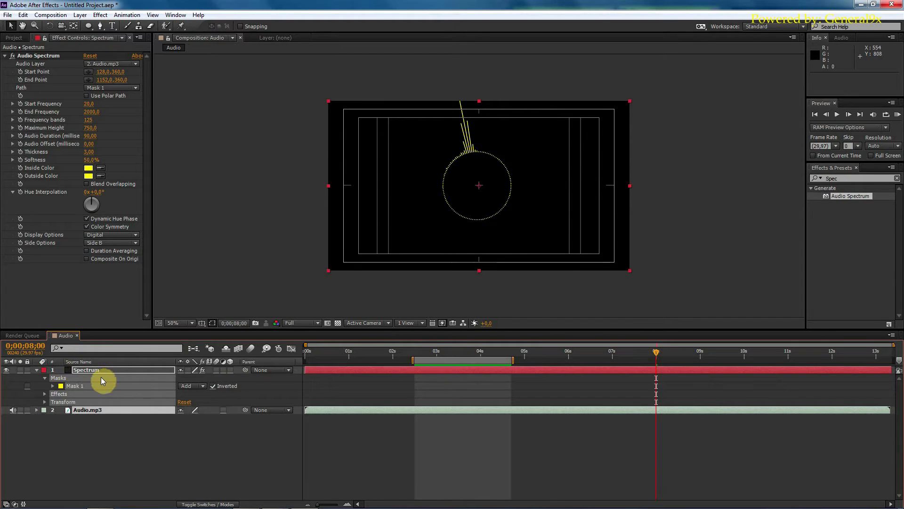
right_click(106, 369)
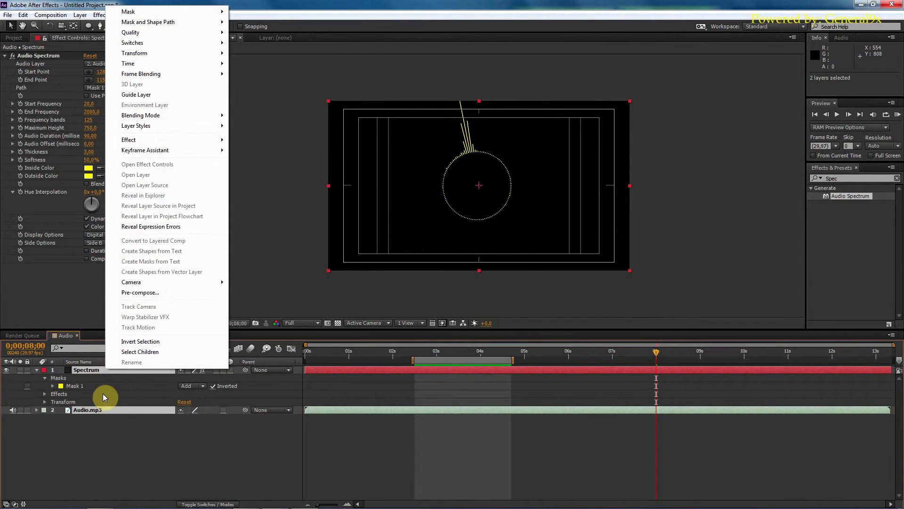
click(145, 293)
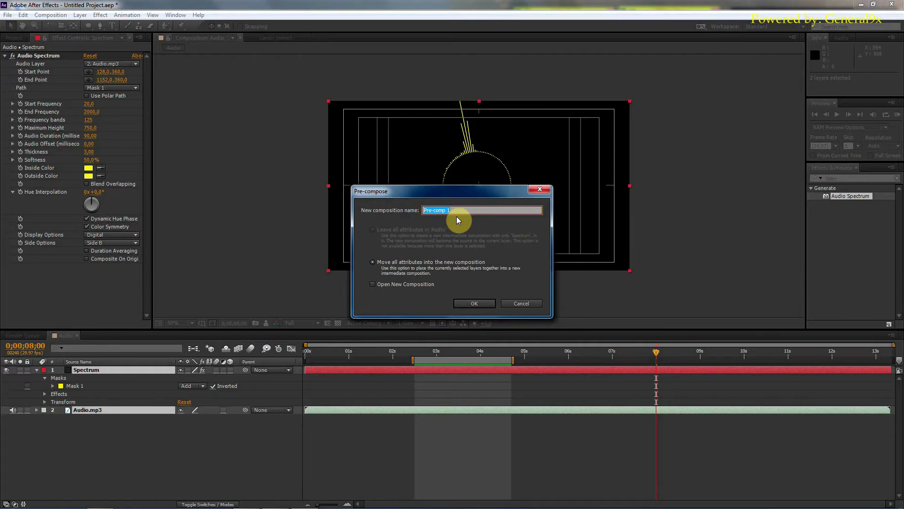
text(Spectrum)
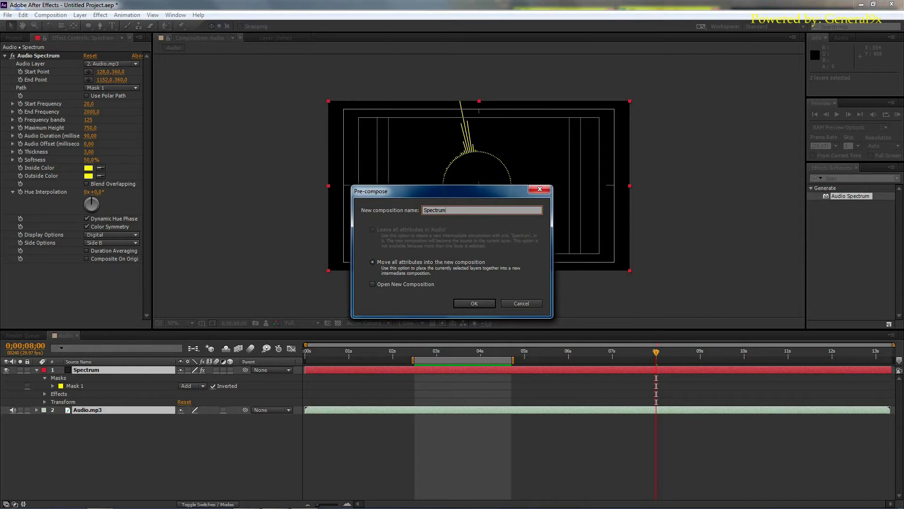
key(Return)
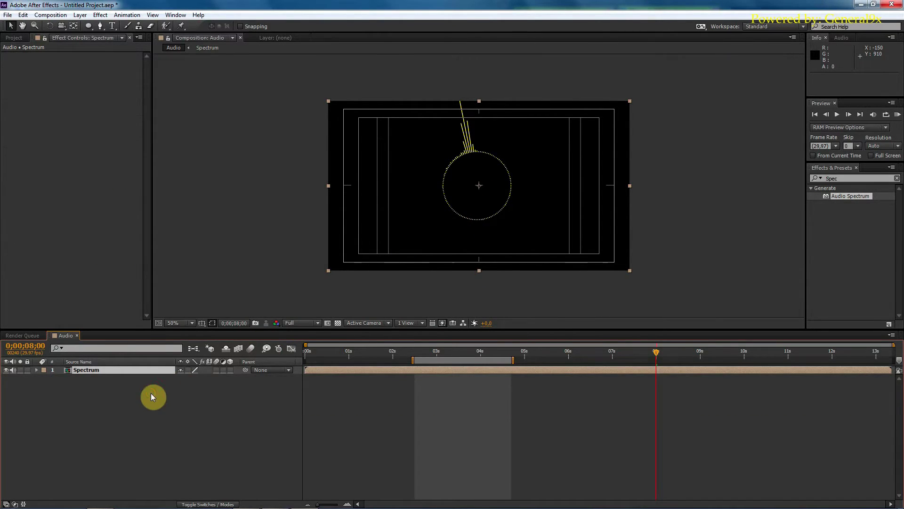
click(147, 396)
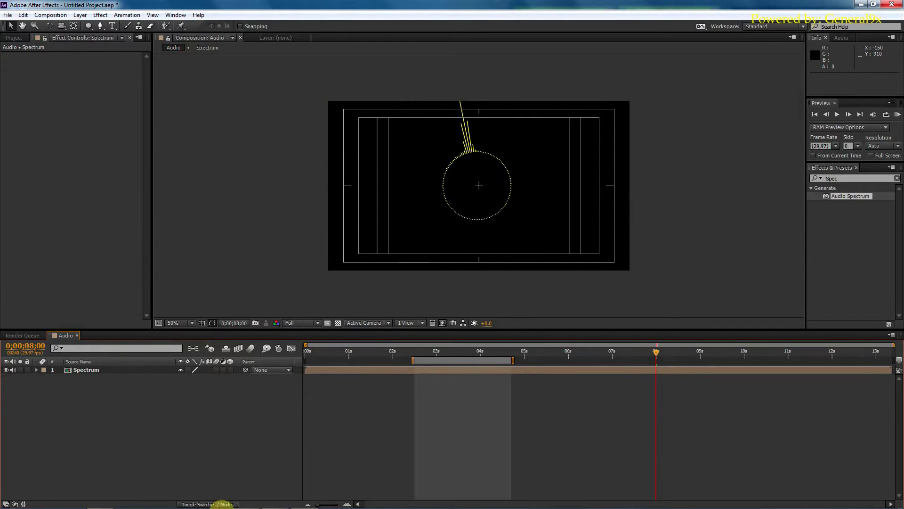
Step: Switch to KMPlayer, examine the circular spectrum in Example.mp4 at several points in time, and return to After Effects
mouse_move(295, 505)
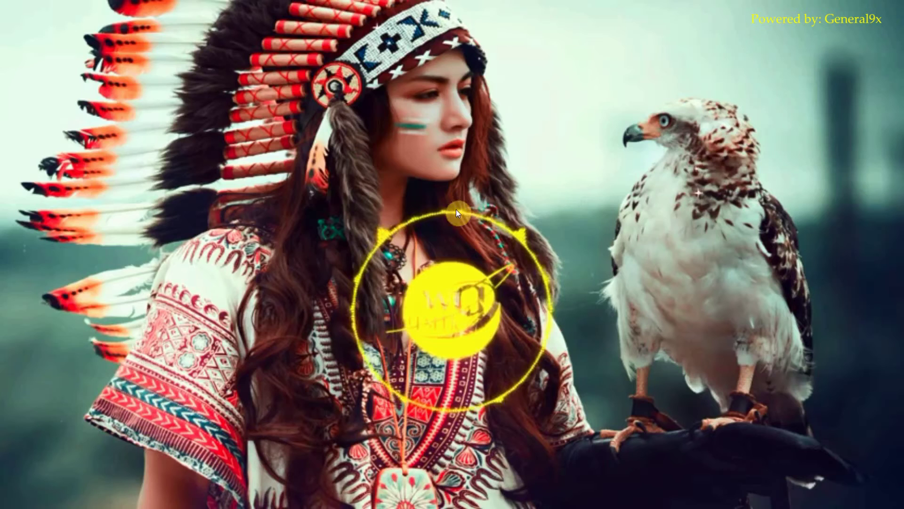
mouse_move(395, 493)
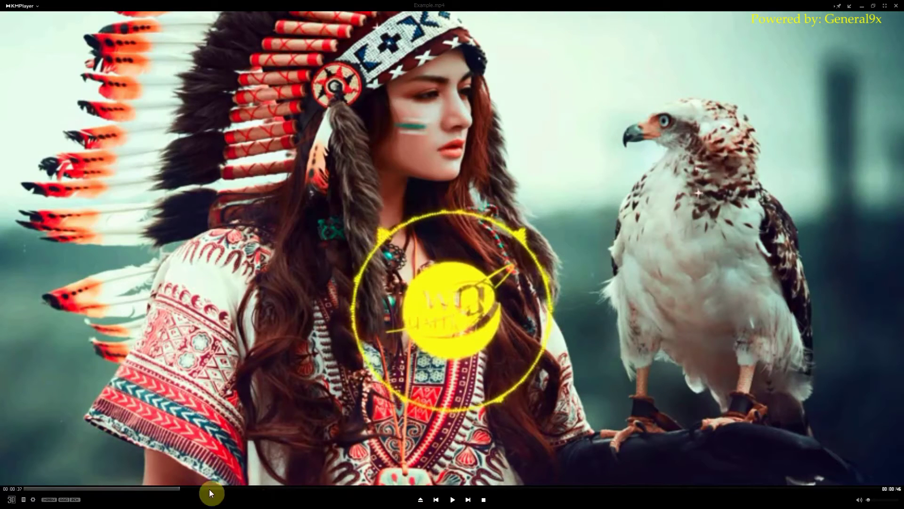
drag(185, 493, 200, 490)
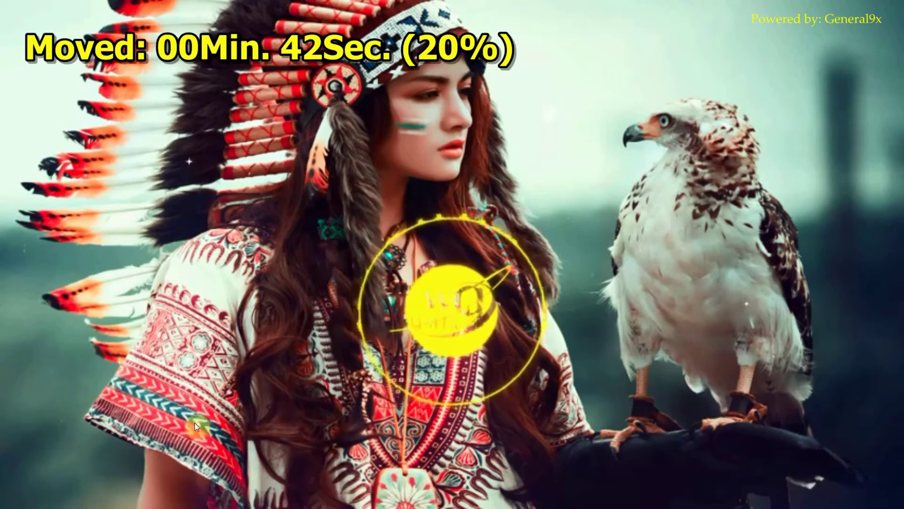
click(136, 486)
click(457, 245)
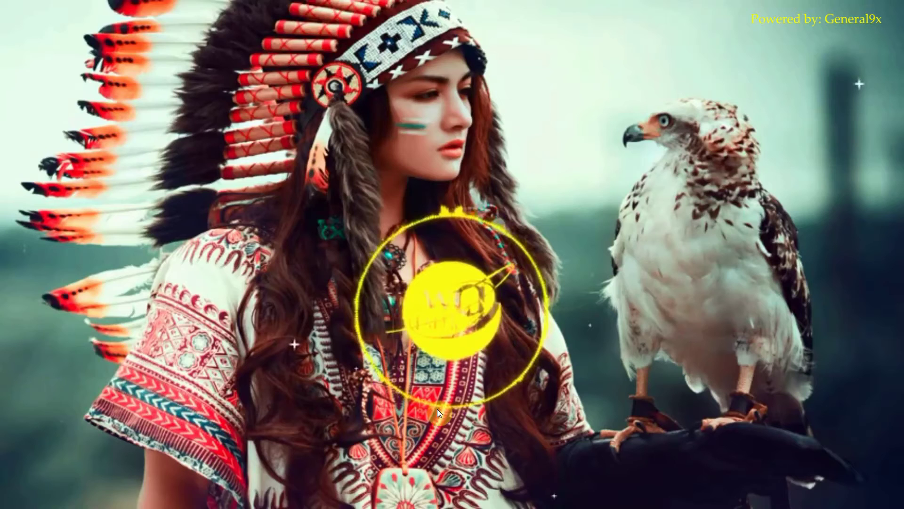
click(869, 6)
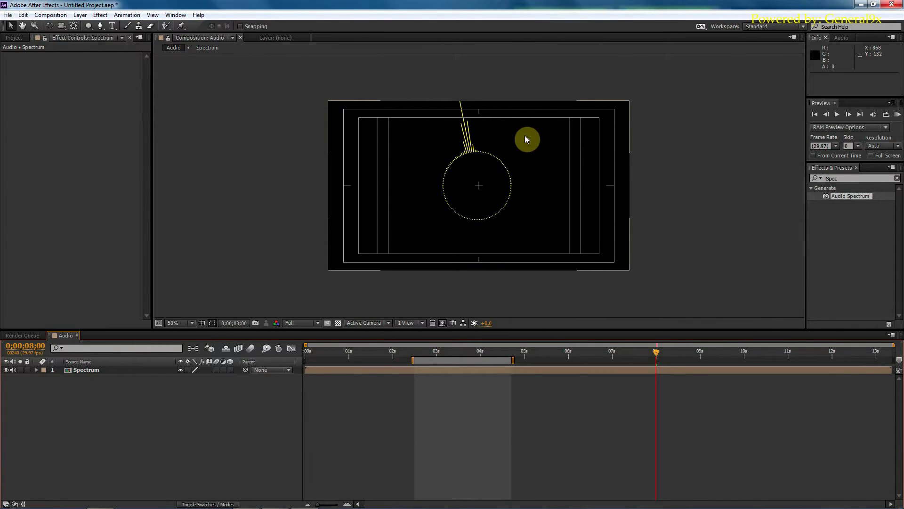
click(151, 414)
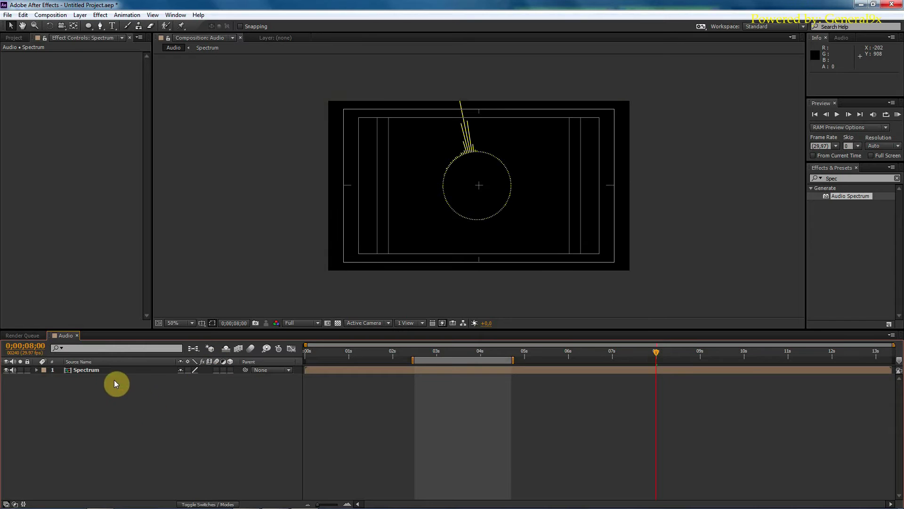
click(86, 371)
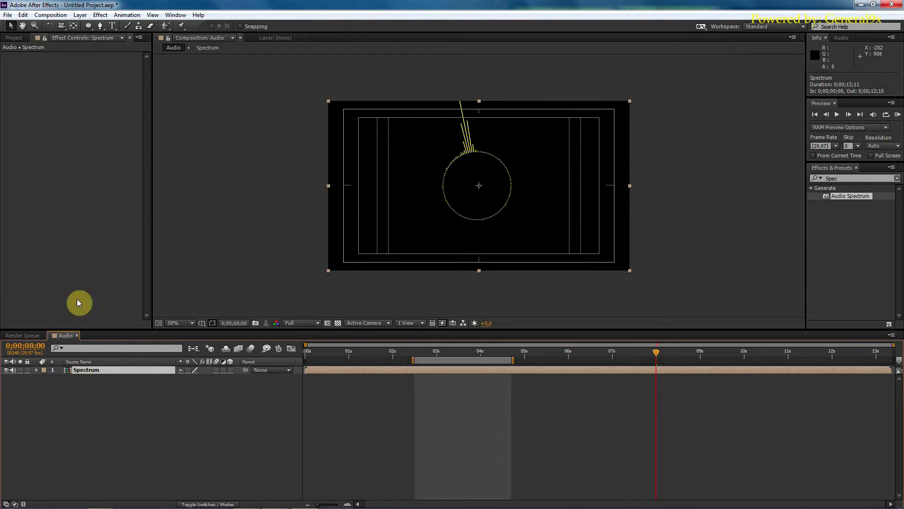
right_click(93, 371)
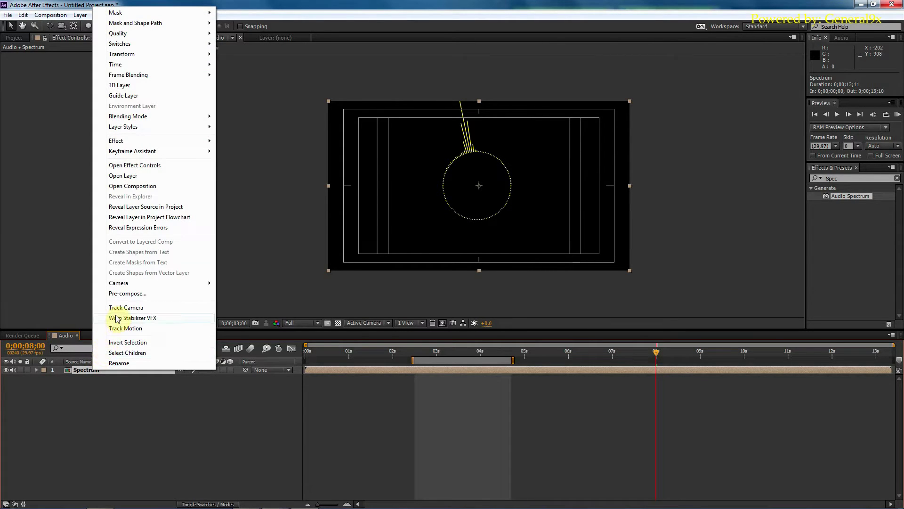
click(95, 407)
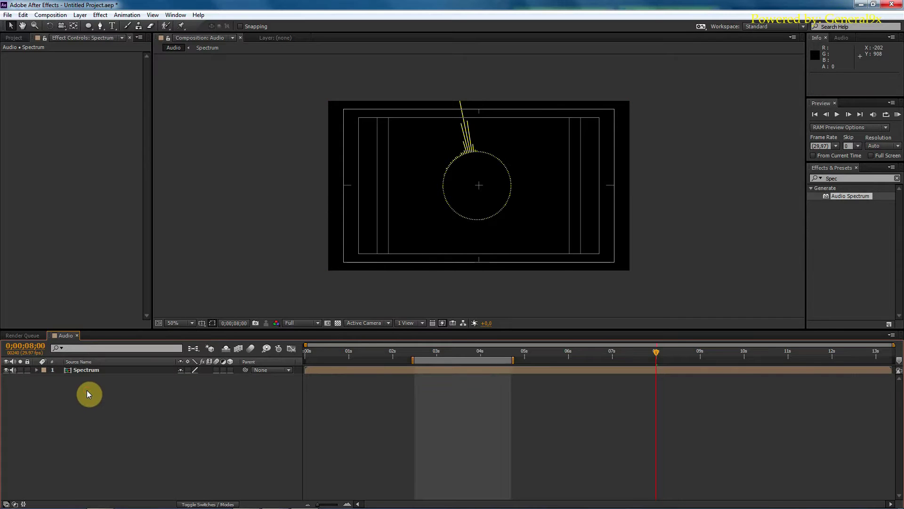
Step: Duplicate the Spectrum pre-comp layer and rename the upper copy LeftSpectrum
click(88, 370)
key(ctrl+d)
click(91, 399)
click(83, 370)
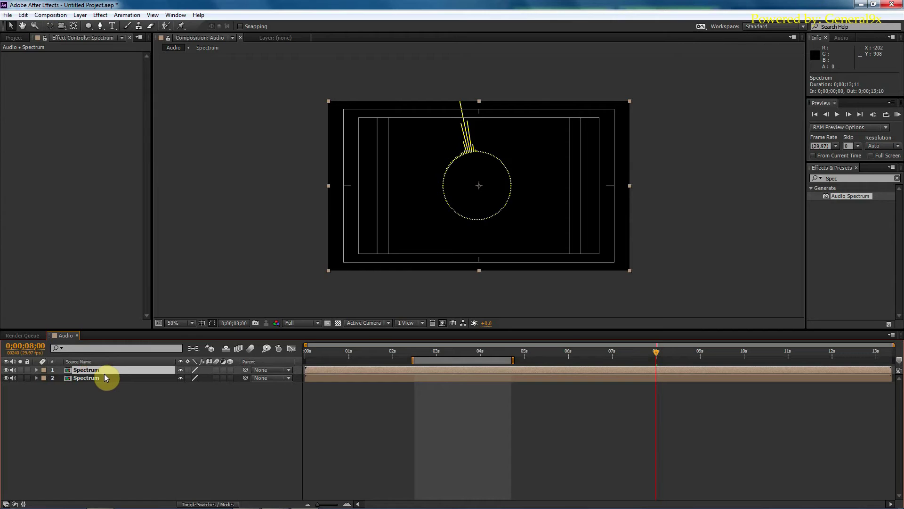
key(Return)
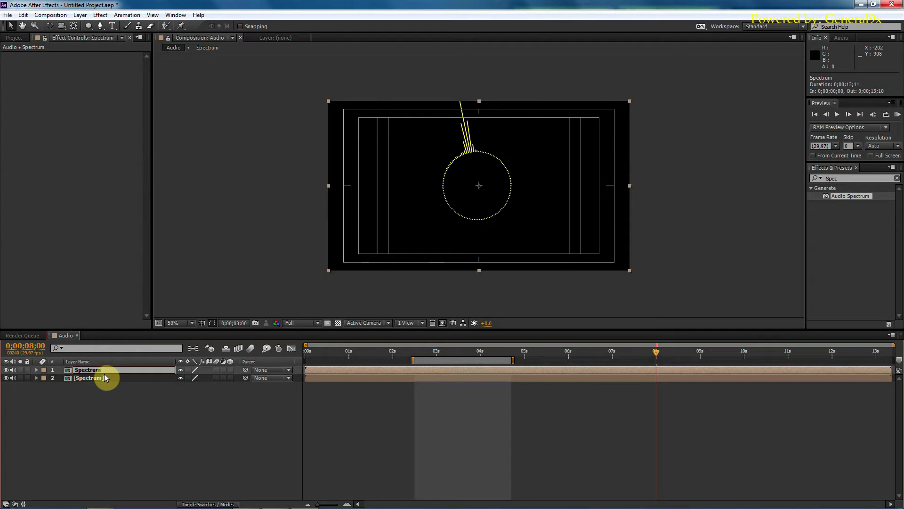
text(Left)
key(Return)
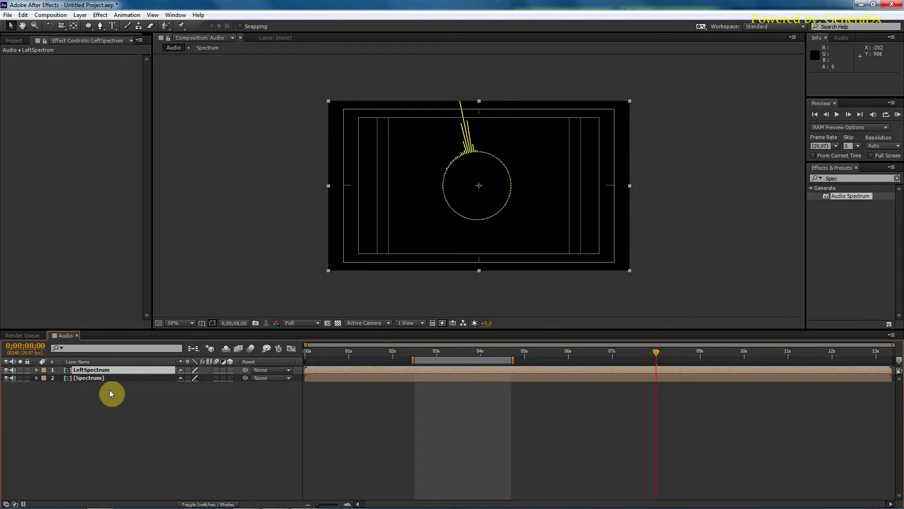
Step: Rename the lower Spectrum layer RightSpectrum
click(87, 378)
key(Return)
key(Home)
text(Right)
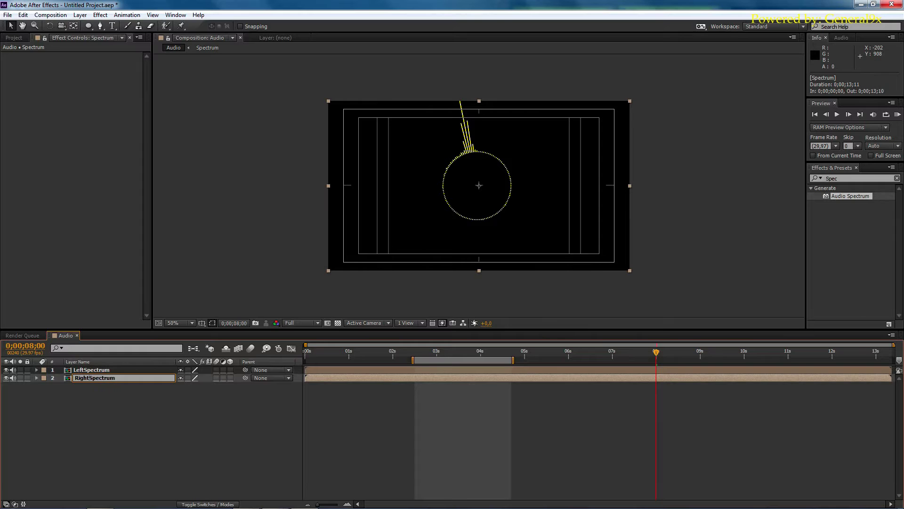
key(Return)
click(101, 409)
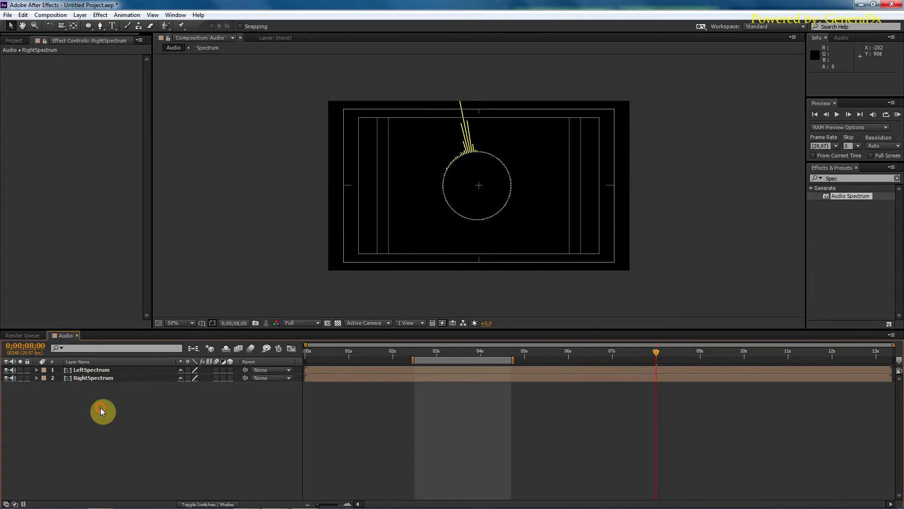
Step: Flip the RightSpectrum layer horizontally to a width scale of about -54% and show its transform properties
click(104, 378)
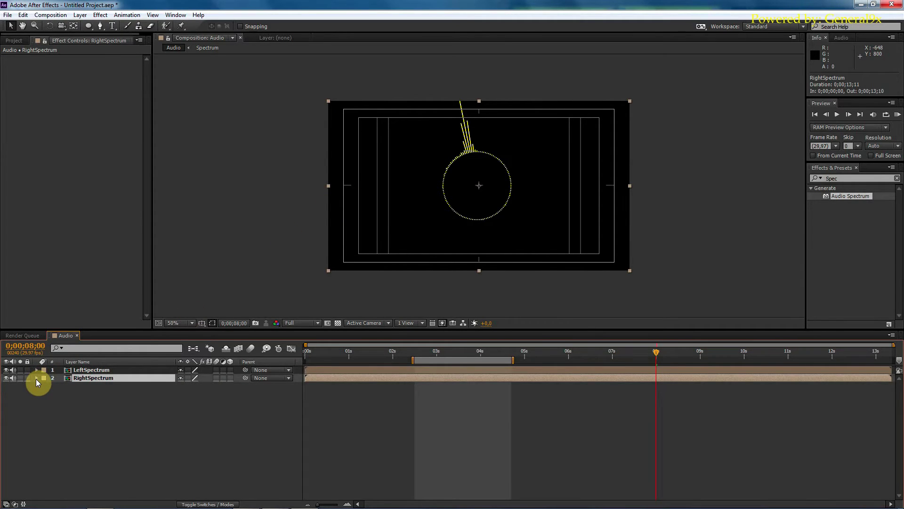
drag(328, 188, 558, 185)
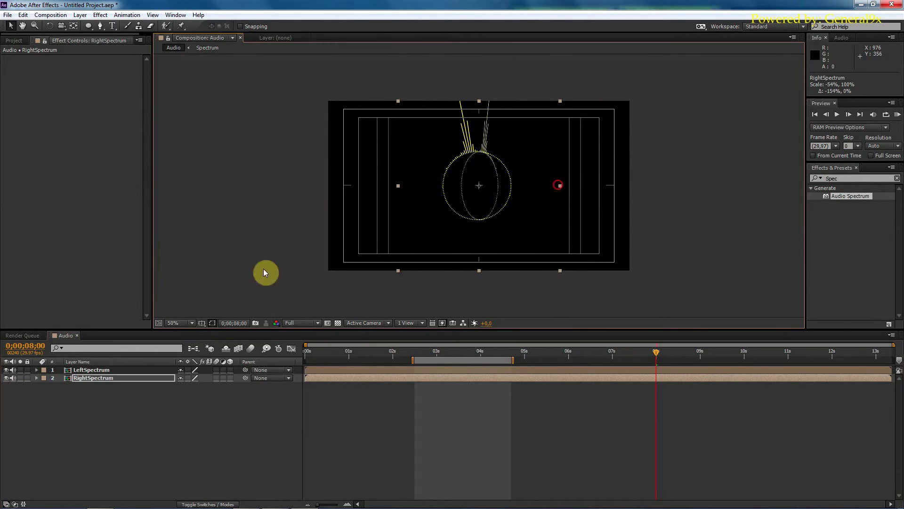
click(36, 378)
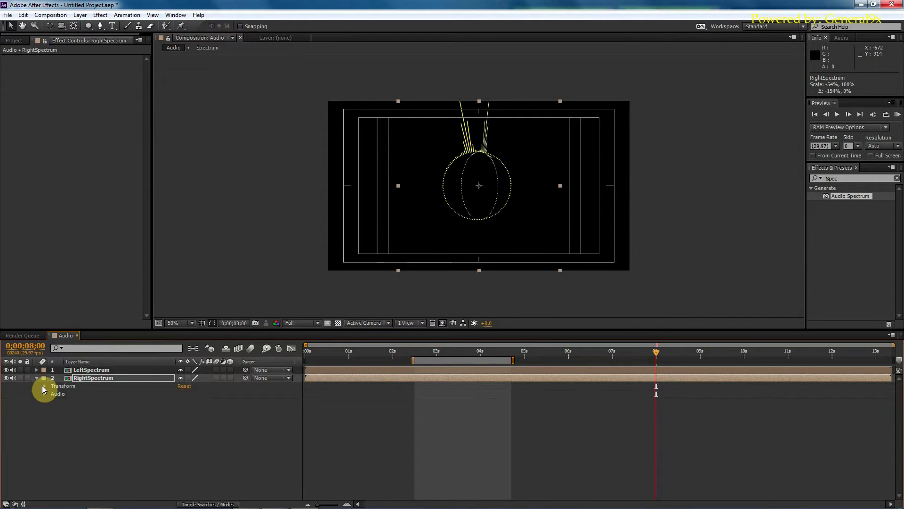
click(44, 386)
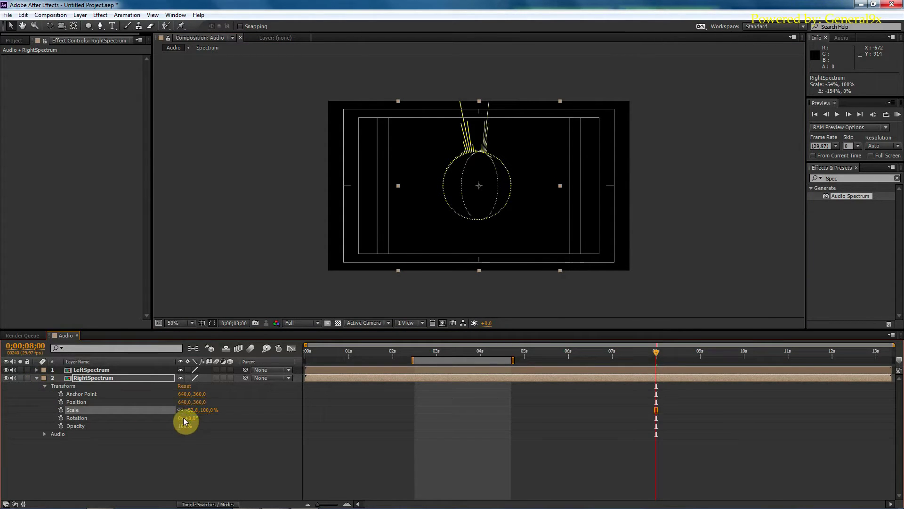
Step: Try to set RightSpectrum's horizontal scale to -100% with its proportions still constrained
click(194, 410)
text(-100)
key(Return)
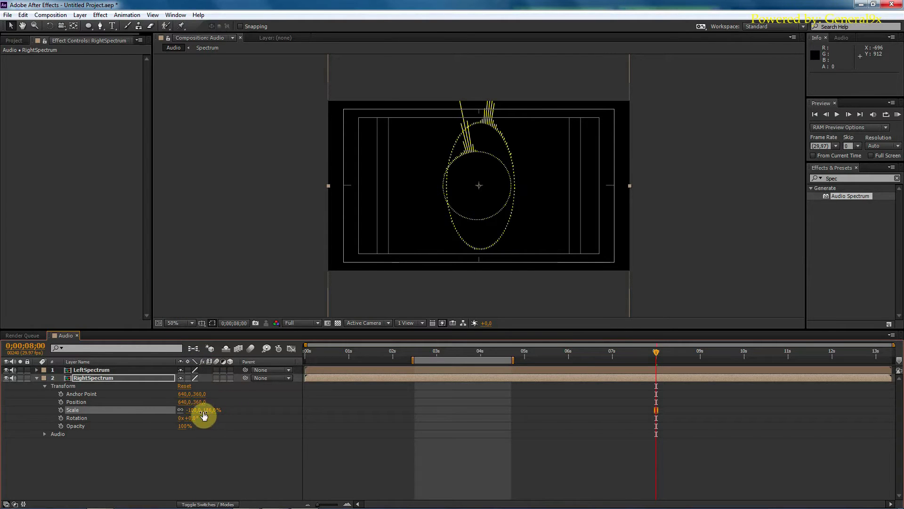
key(ctrl+z)
key(ctrl+z)
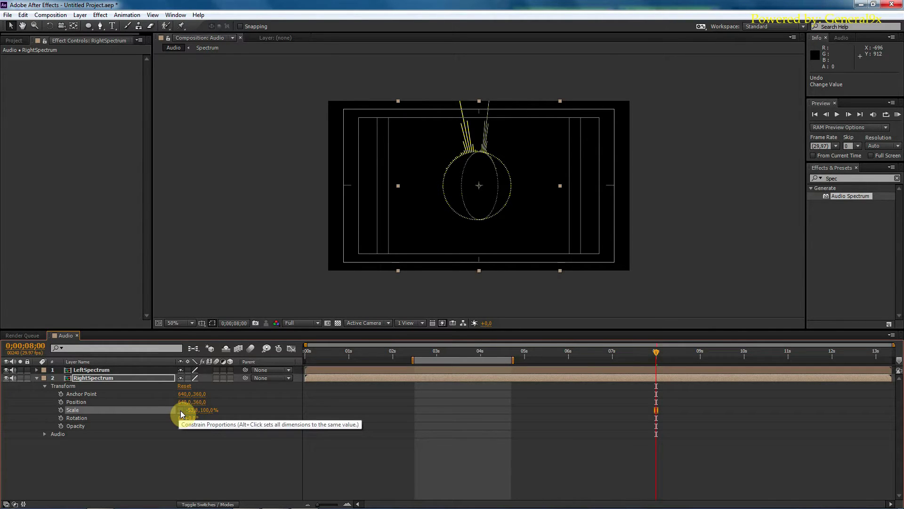
Step: Set RightSpectrum's horizontal scale to -100% with its proportions unconstrained
click(194, 410)
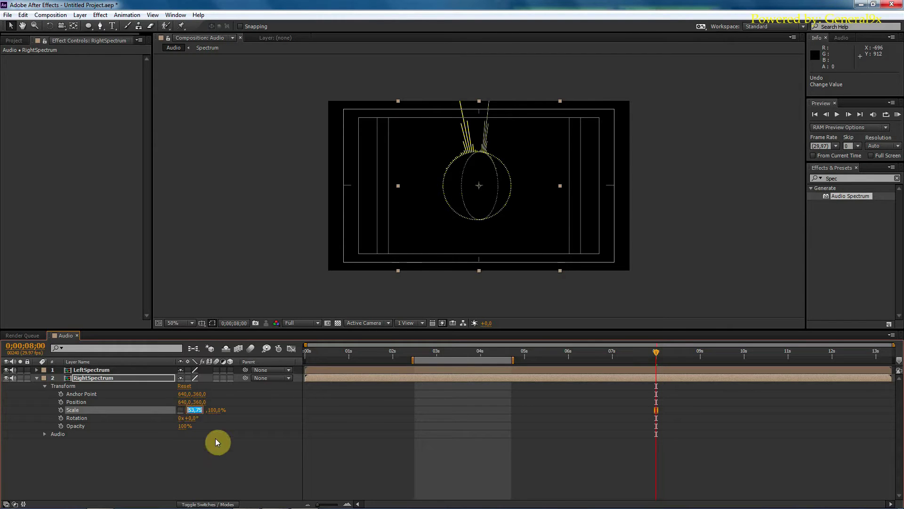
text(-100)
key(Return)
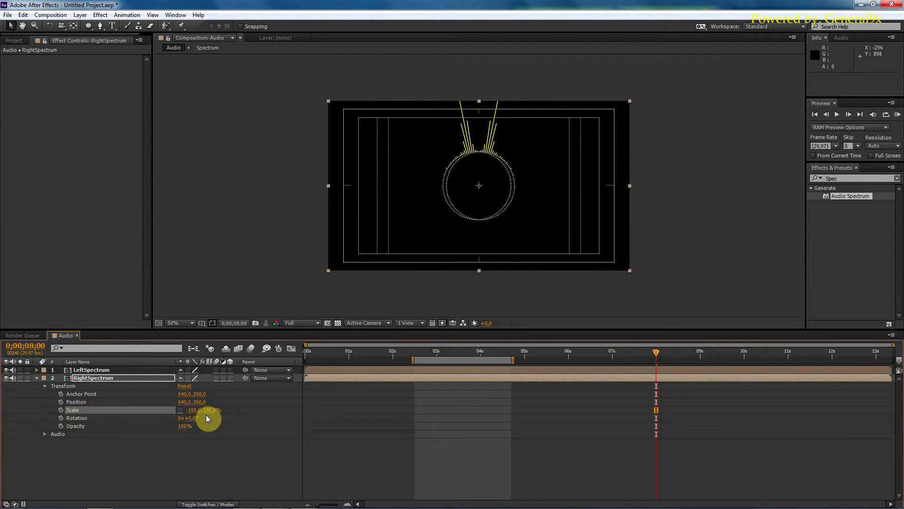
Step: Nudge the RightSpectrum layer horizontally to position 622.5, 360 so its ring overlaps the LeftSpectrum ring
click(513, 187)
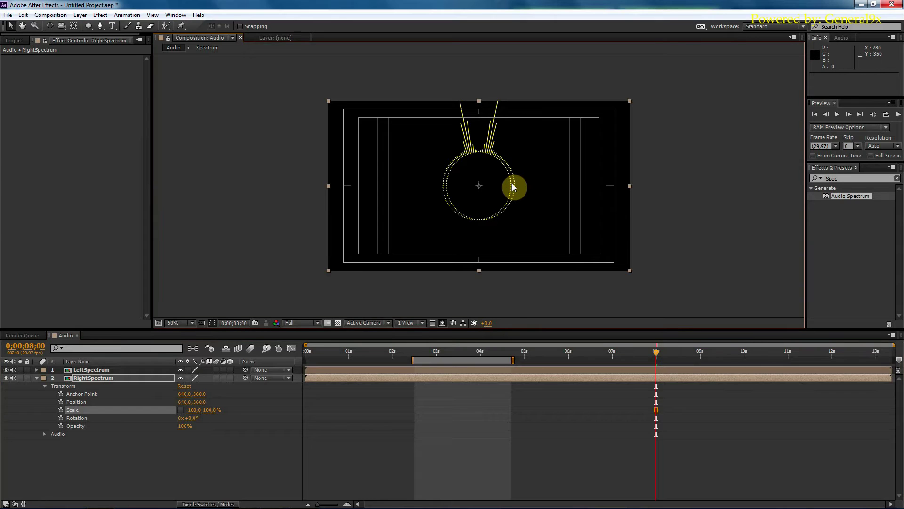
key(shift+Left)
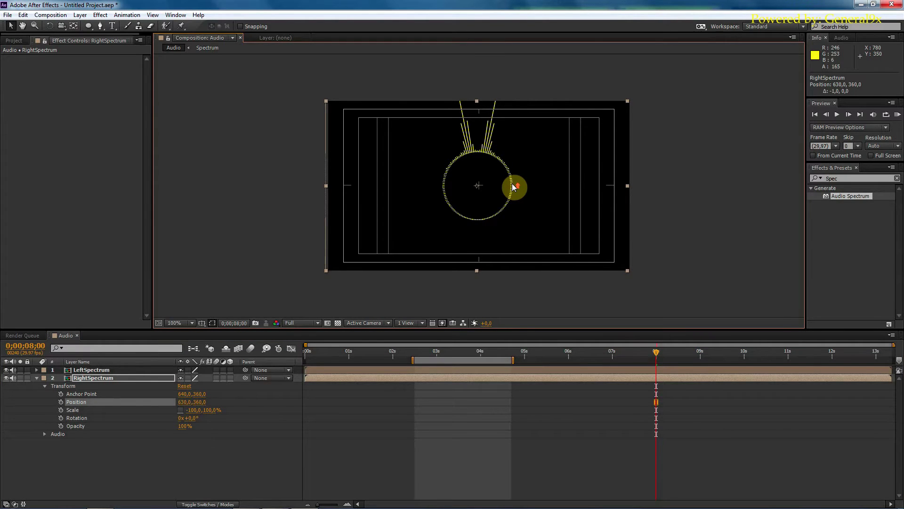
scroll(479, 185, up, 1)
key(Left)
key(shift+Left)
key(Left)
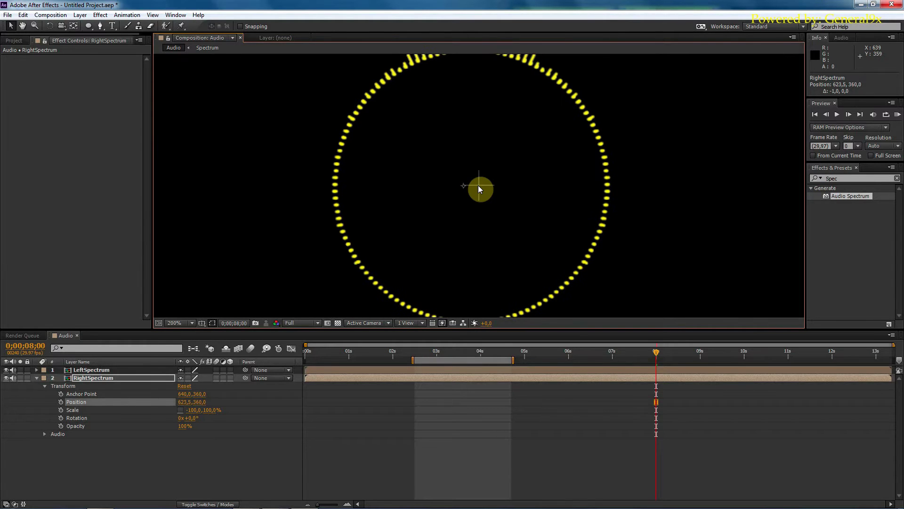
key(Left)
Step: Examine up close how the two spectrum rings line up along the sides and at the upper bars
scroll(479, 185, down, 1)
scroll(517, 148, up, 1)
scroll(488, 172, down, 2)
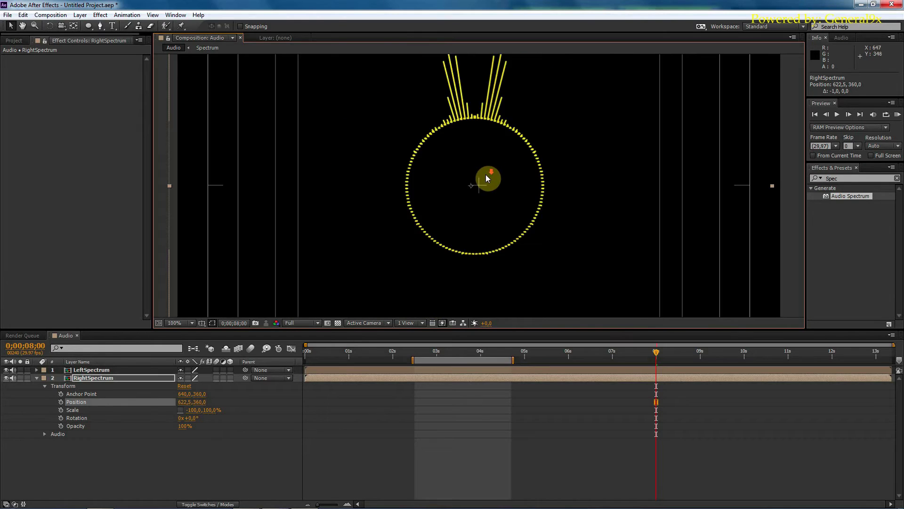
scroll(493, 178, up, 2)
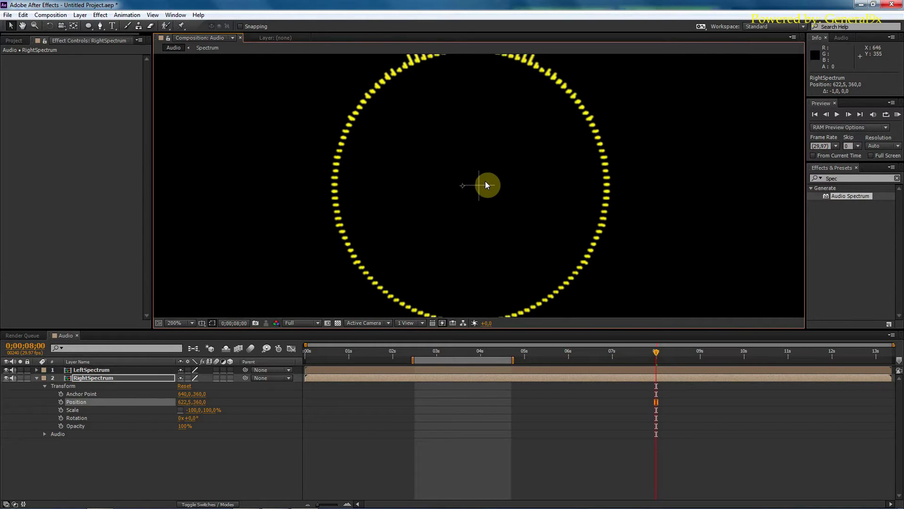
scroll(485, 181, down, 1)
scroll(487, 176, down, 1)
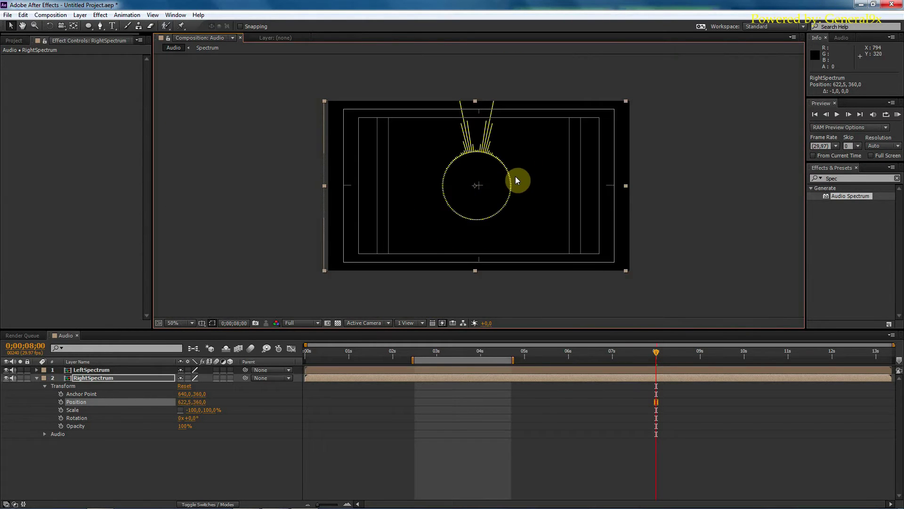
scroll(515, 176, up, 2)
scroll(516, 172, down, 1)
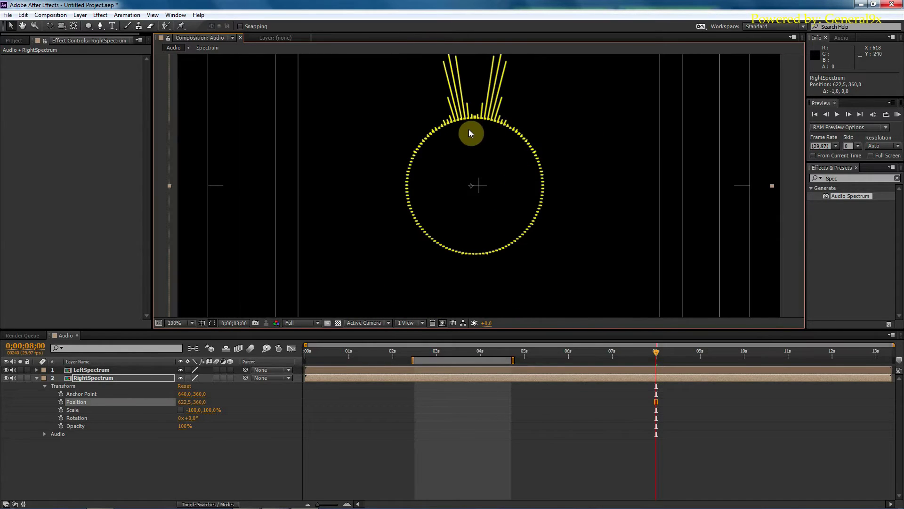
scroll(470, 133, up, 2)
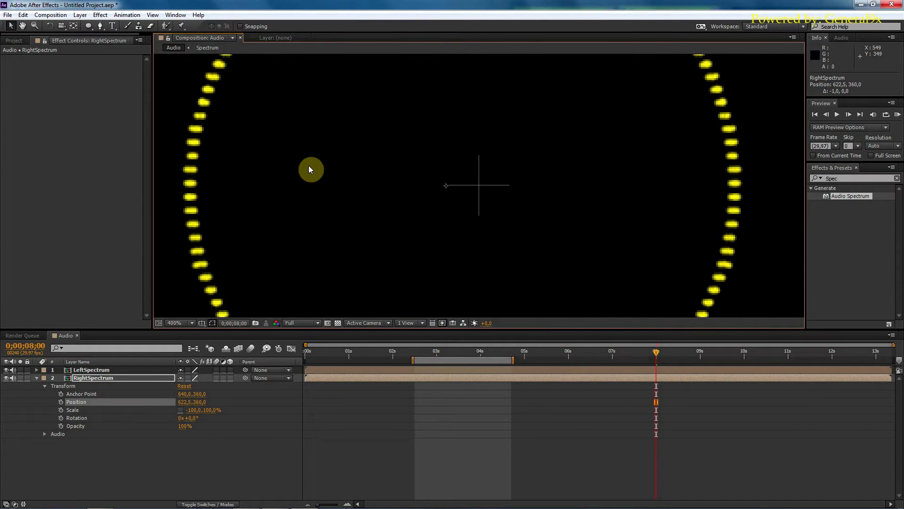
key(h)
drag(343, 154, 557, 306)
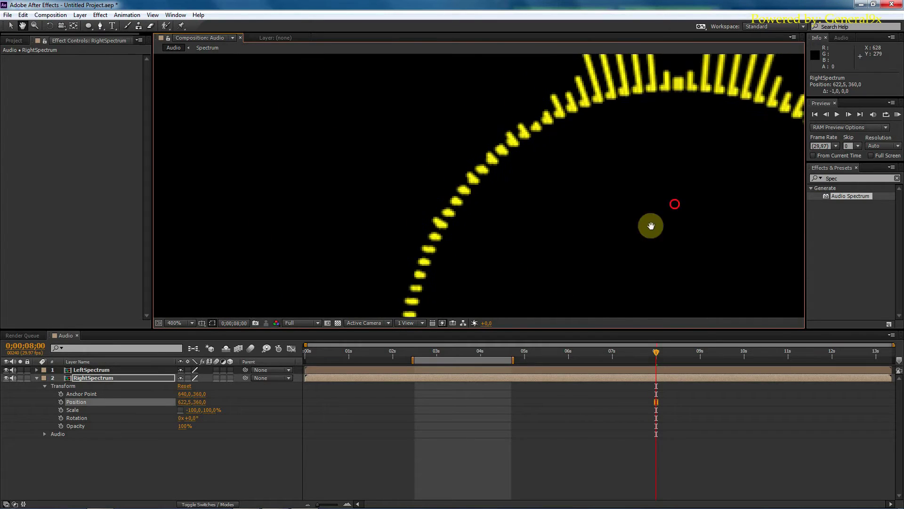
drag(651, 225, 481, 260)
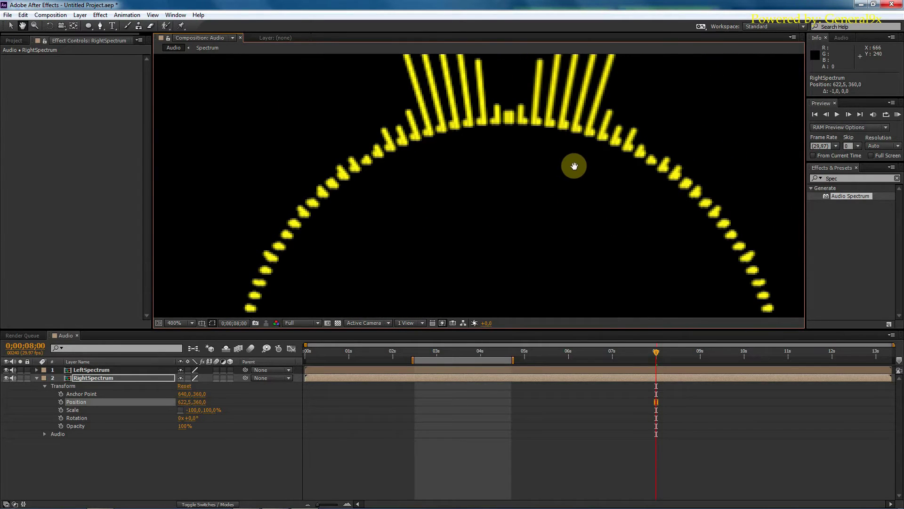
key(v)
key(comma)
key(comma)
key(comma)
key(period)
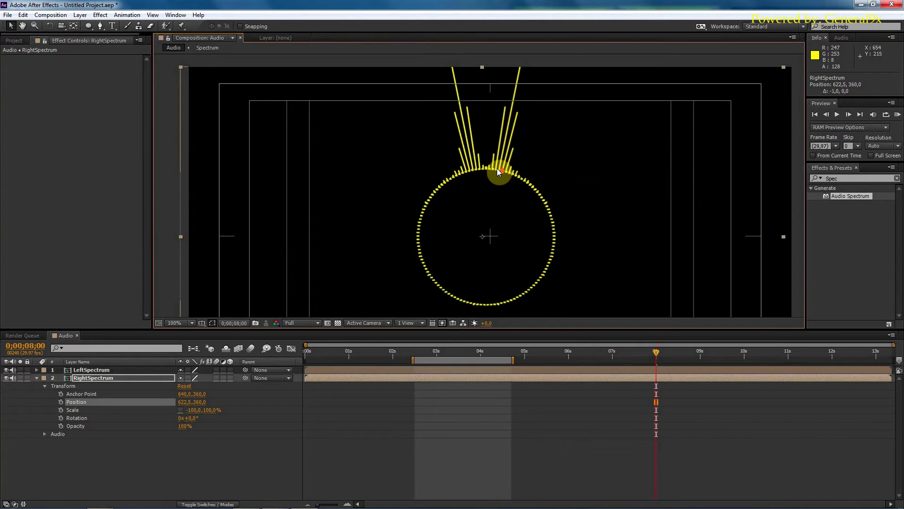
key(comma)
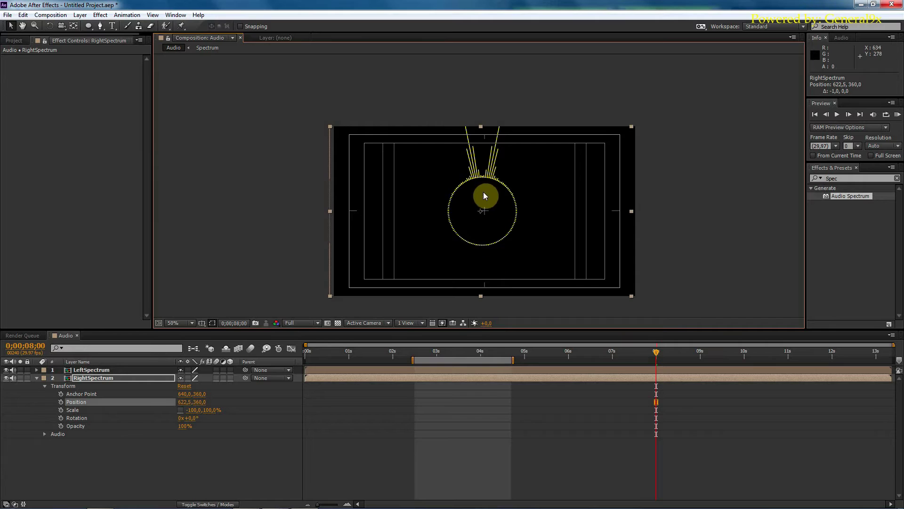
Step: Draw a rectangular mask on LeftSpectrum around the ring's left half, from beyond the frame's upper edge to below it
click(37, 378)
click(78, 370)
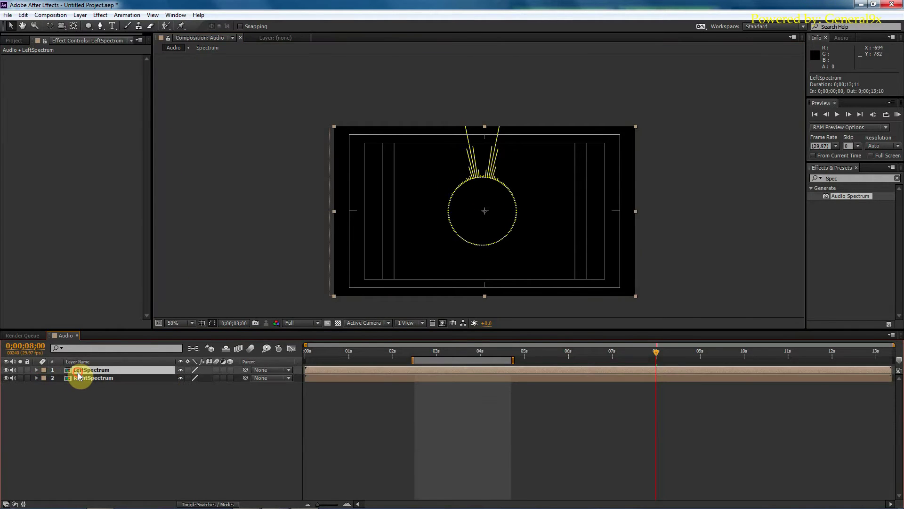
click(89, 27)
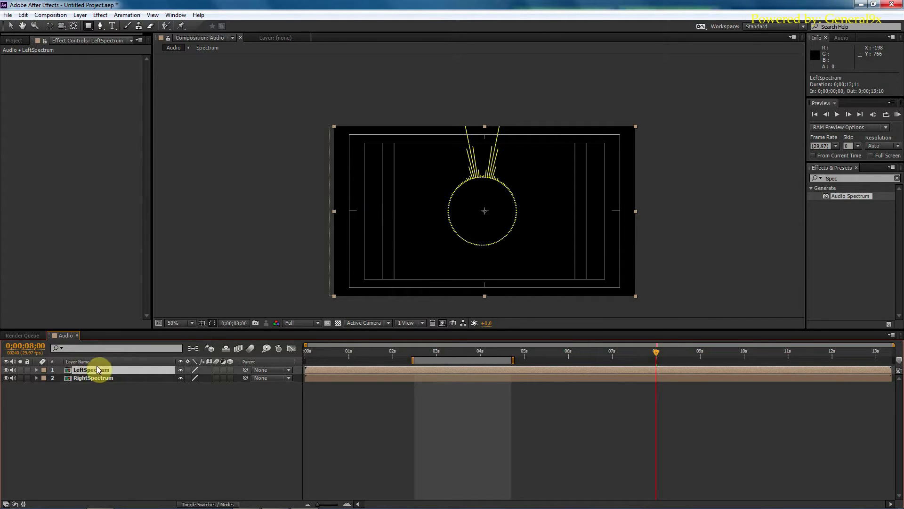
mouse_move(347, 74)
mouse_down()
mouse_move(520, 284)
mouse_move(510, 301)
mouse_move(484, 304)
mouse_up()
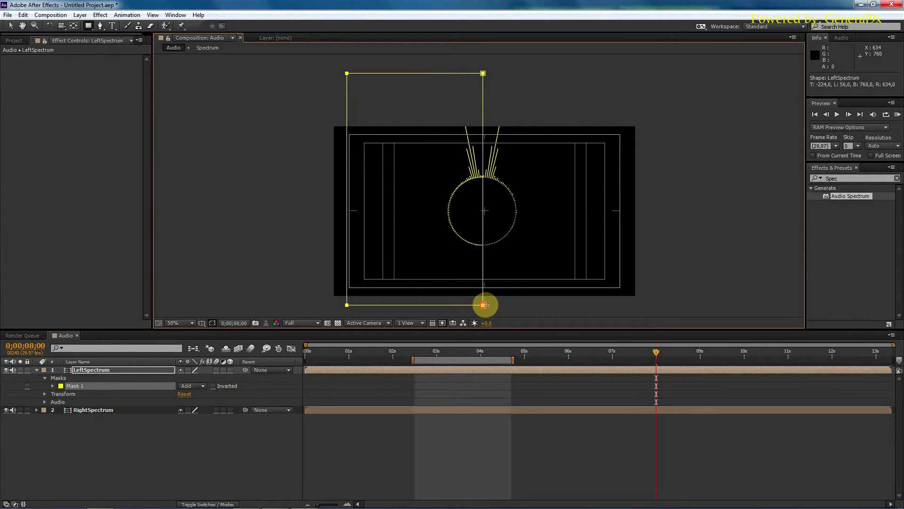
Step: Narrow LeftSpectrum's mask to about 99.5% width so its right edge meets the ring's centre, and hide RightSpectrum
scroll(513, 166, up, 2)
scroll(499, 156, up, 2)
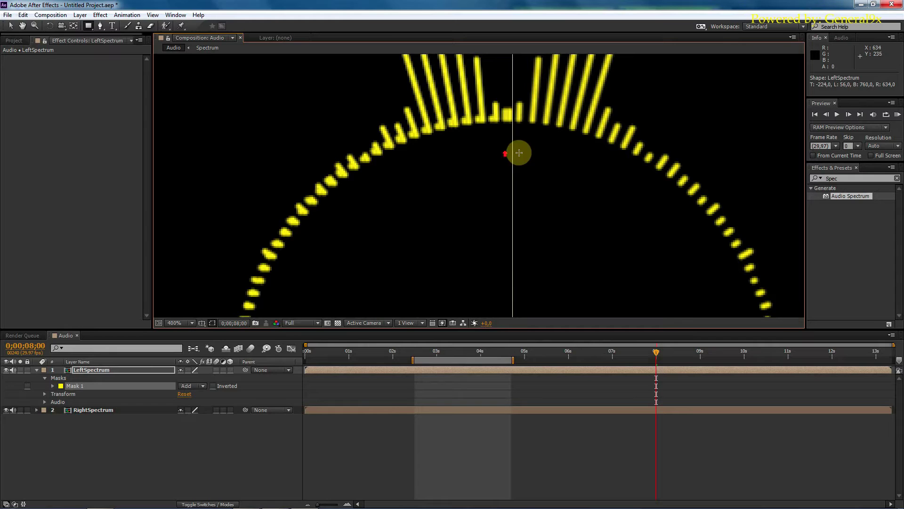
key(h)
drag(585, 231, 575, 115)
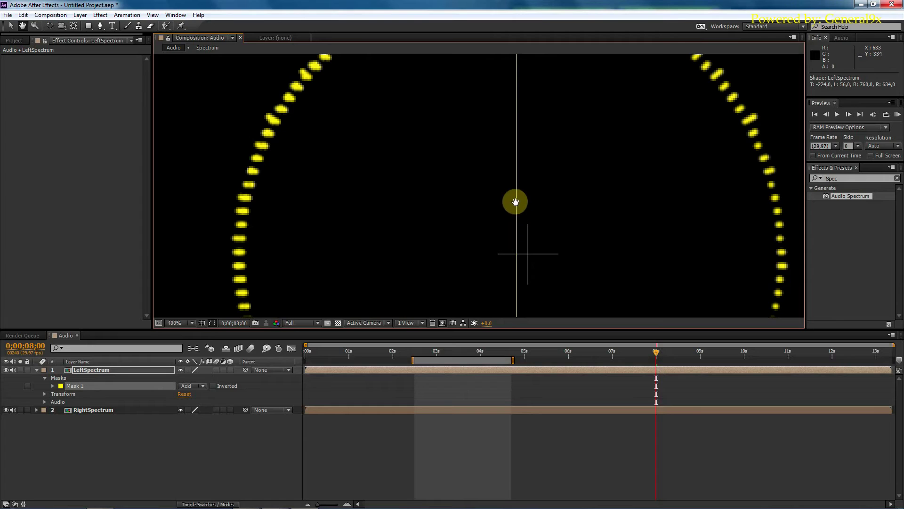
click(11, 27)
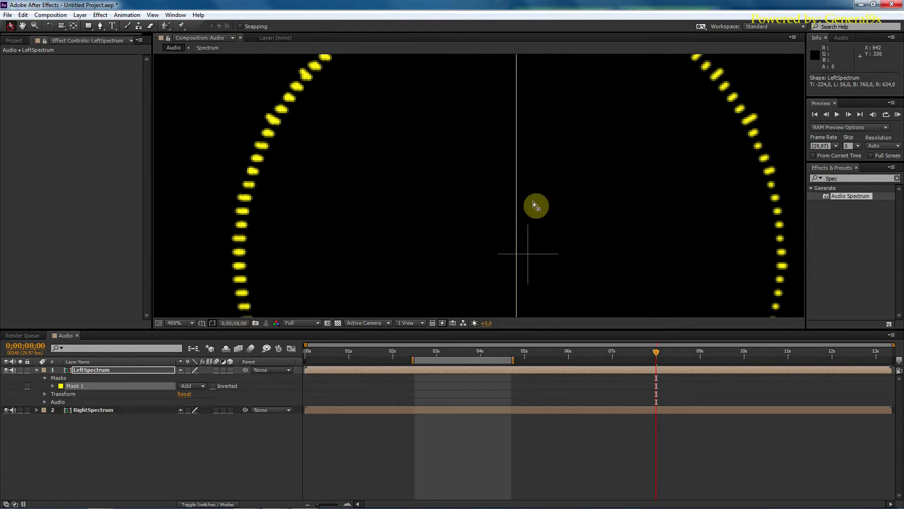
click(515, 185)
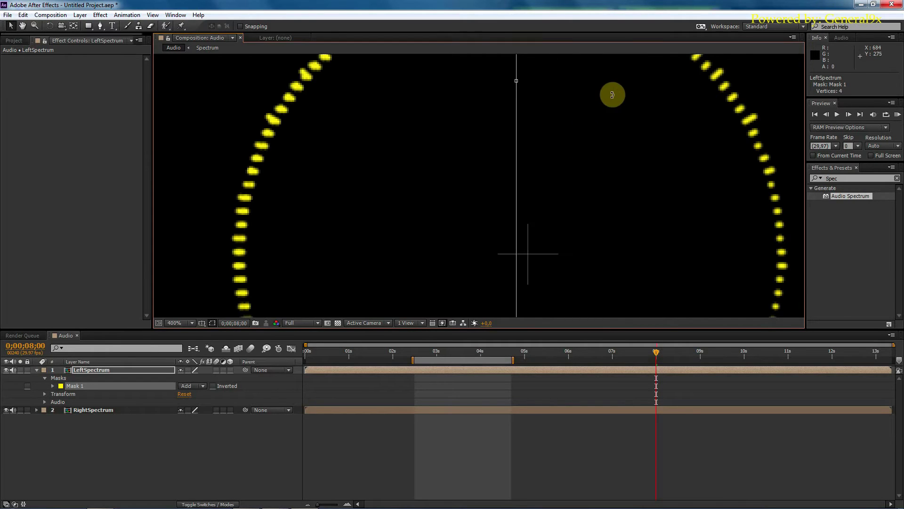
scroll(536, 122, down, 2)
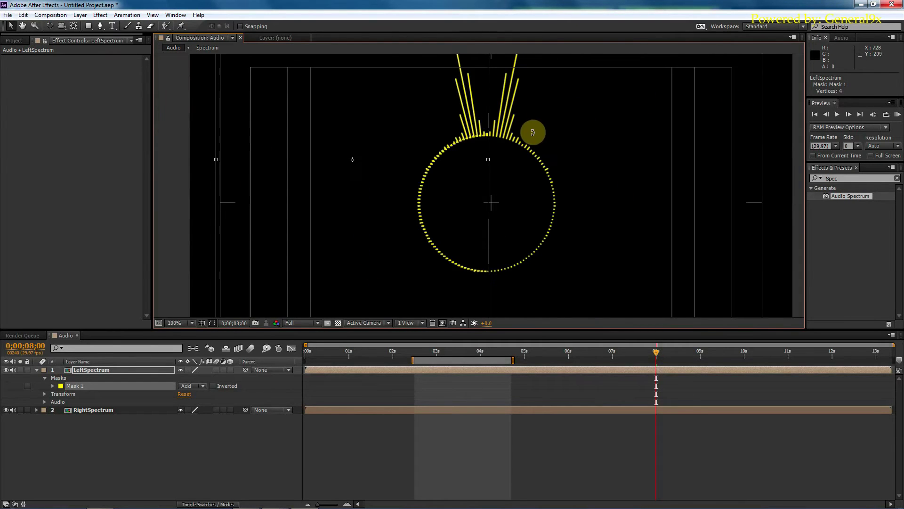
scroll(513, 142, up, 1)
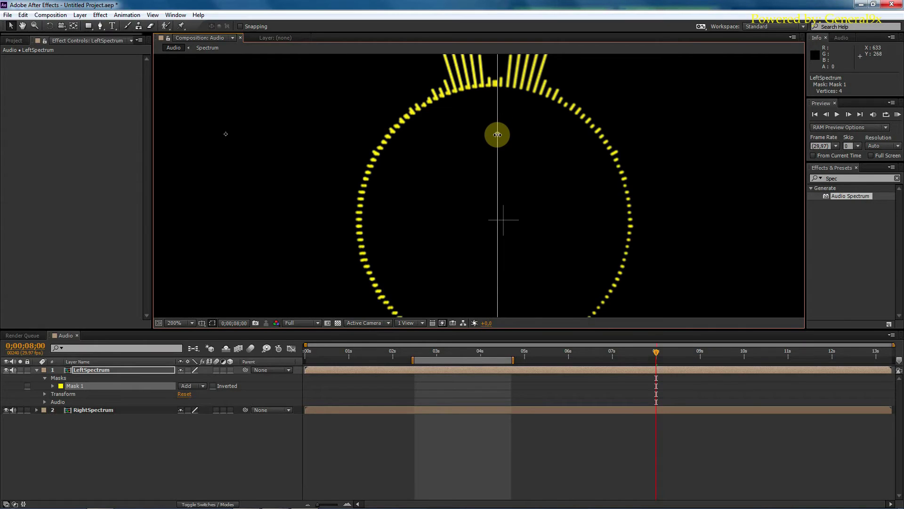
drag(498, 135, 495, 137)
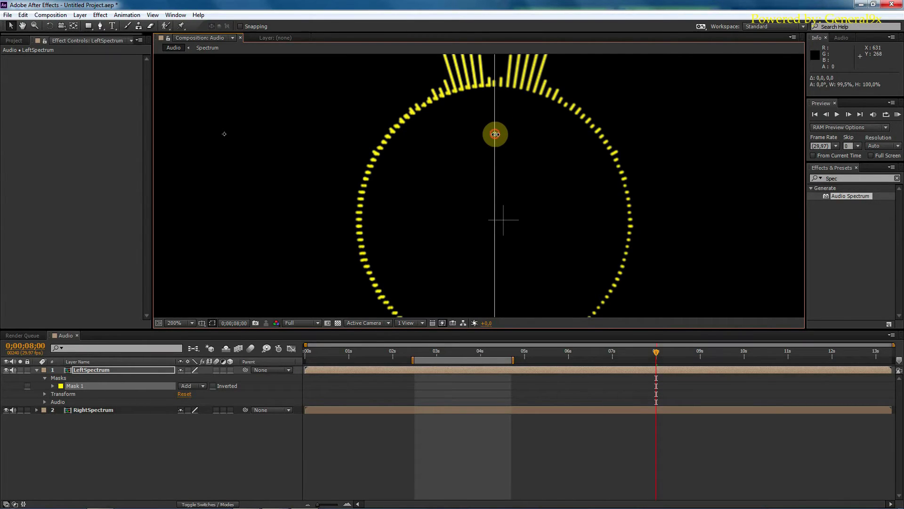
scroll(497, 135, down, 4)
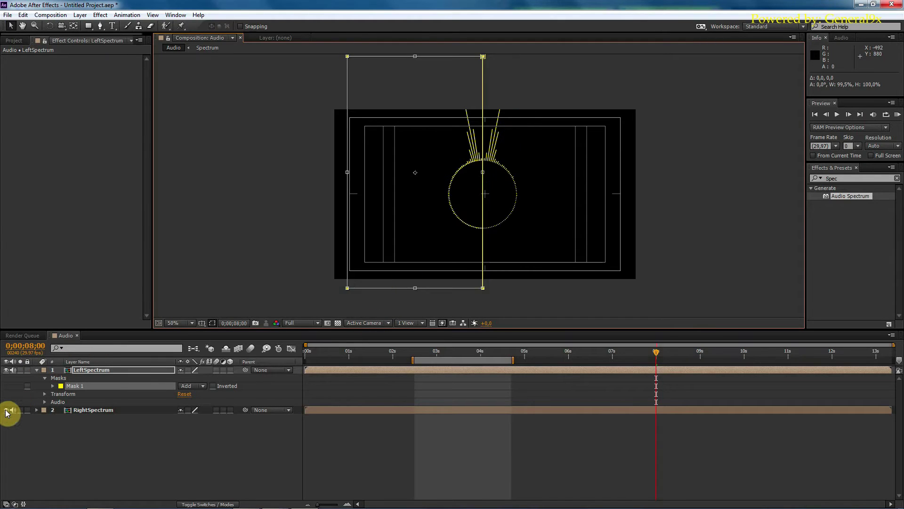
click(5, 410)
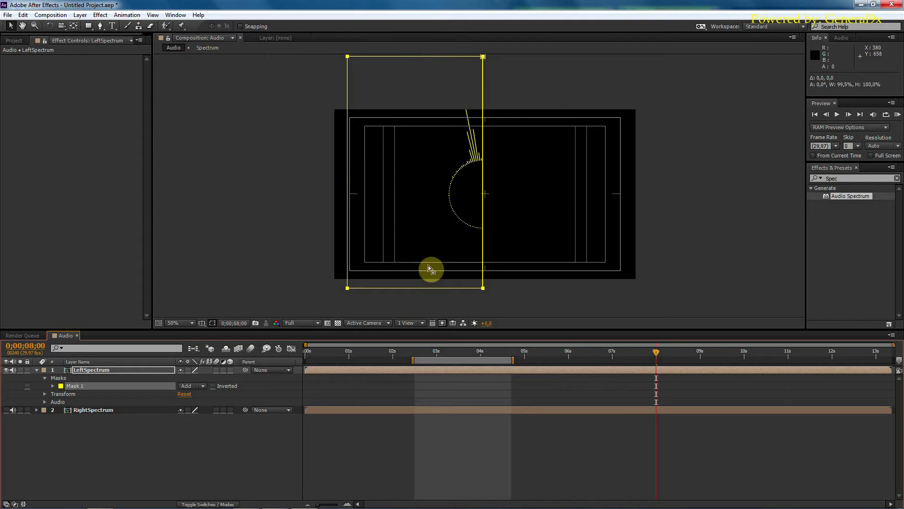
Step: Show only the RightSpectrum layer and draw a rectangular mask on it around the ring's right half
click(39, 369)
click(92, 378)
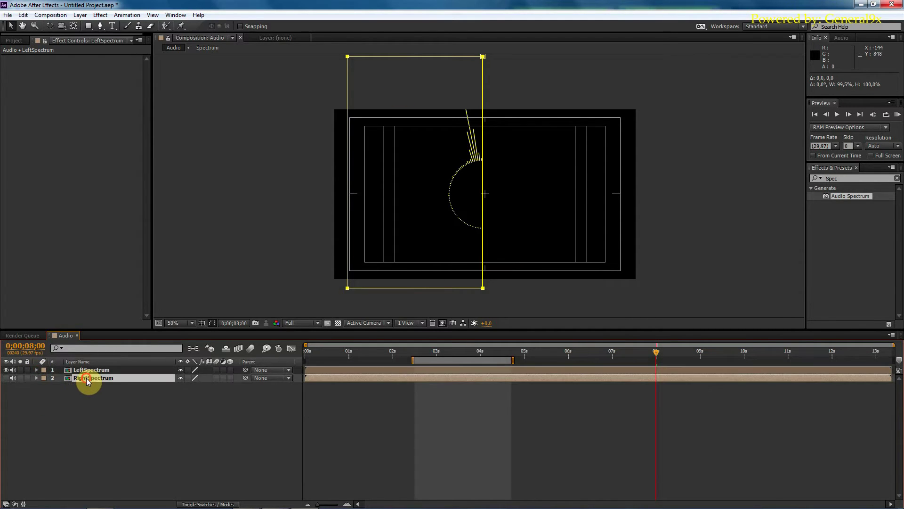
click(6, 377)
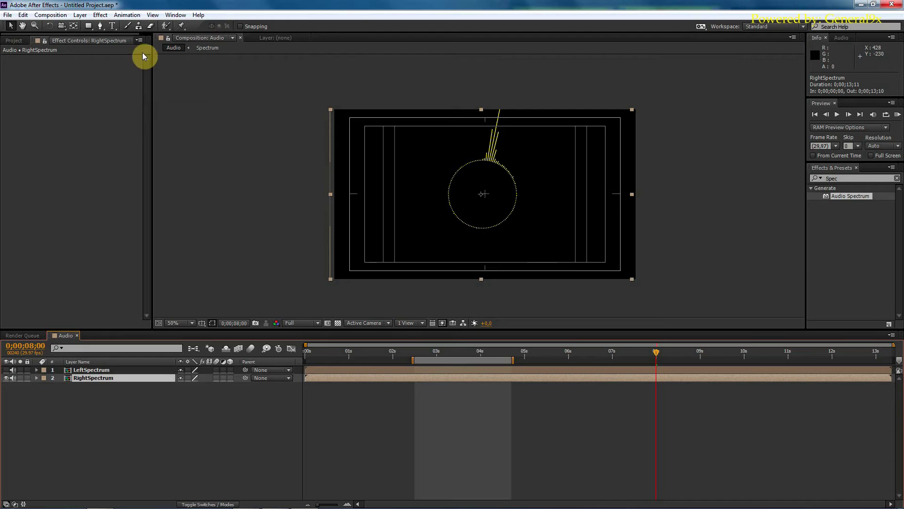
click(89, 27)
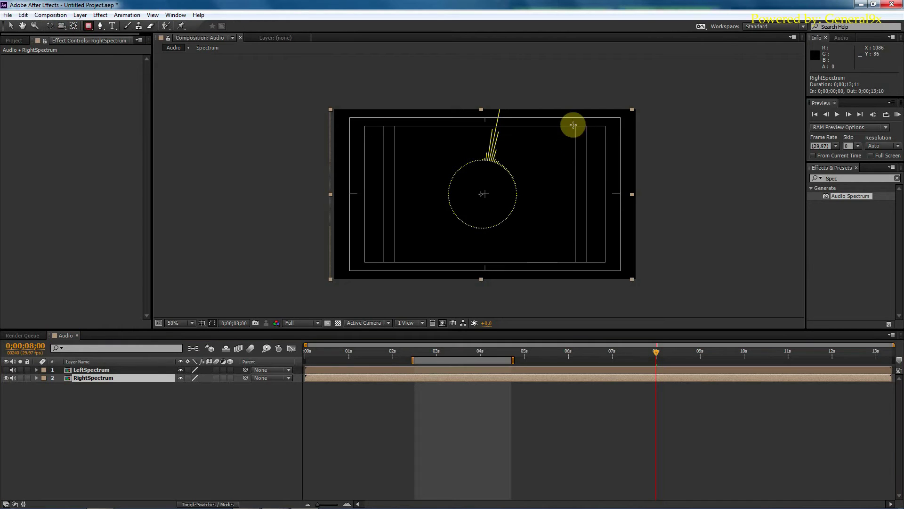
drag(481, 90, 610, 286)
scroll(497, 156, up, 2)
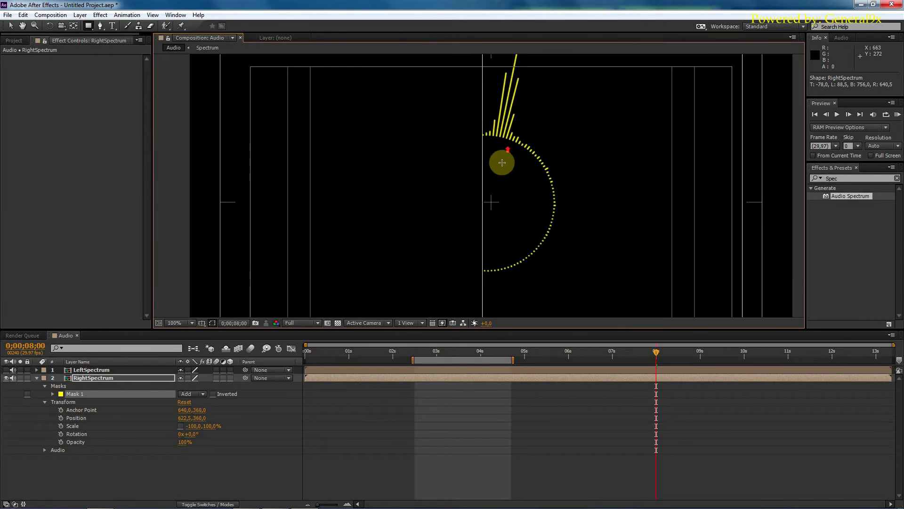
Step: Show LeftSpectrum again and narrow RightSpectrum's mask to about 99.3% width so its inner edge sits at the ring's centre
click(4, 374)
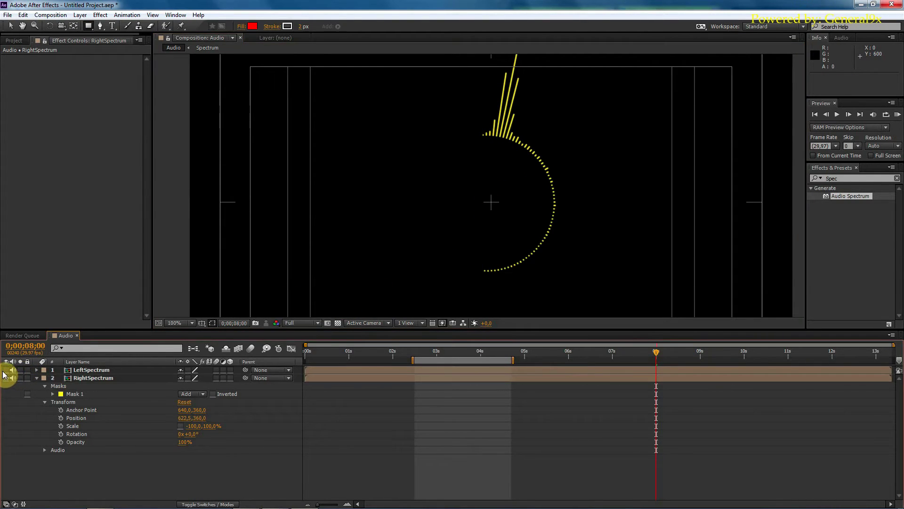
click(6, 370)
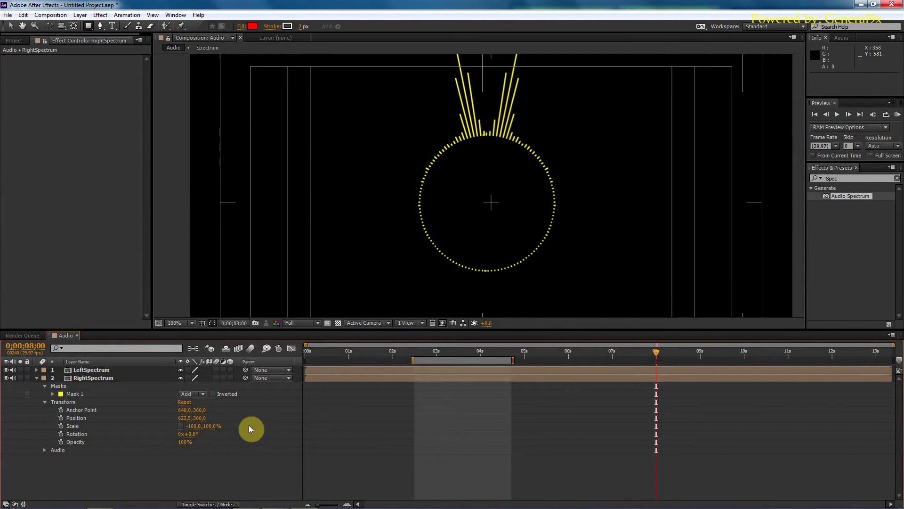
click(70, 394)
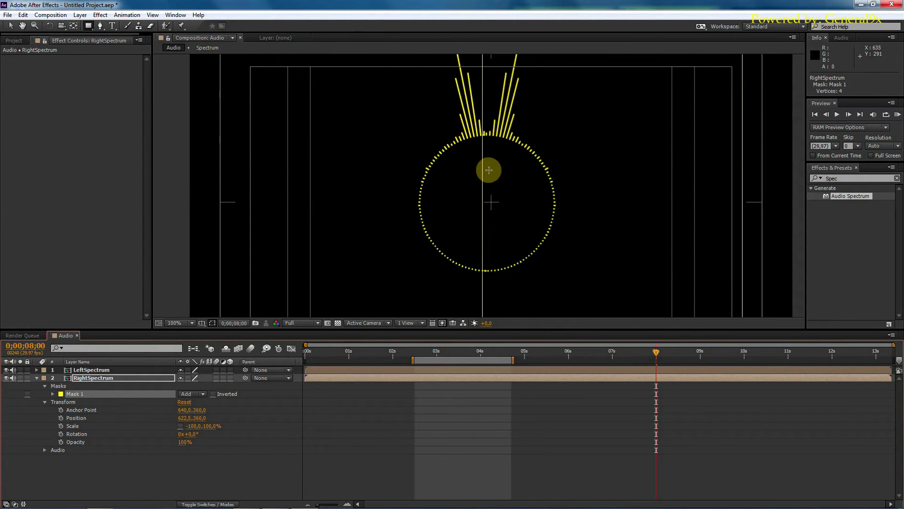
click(10, 26)
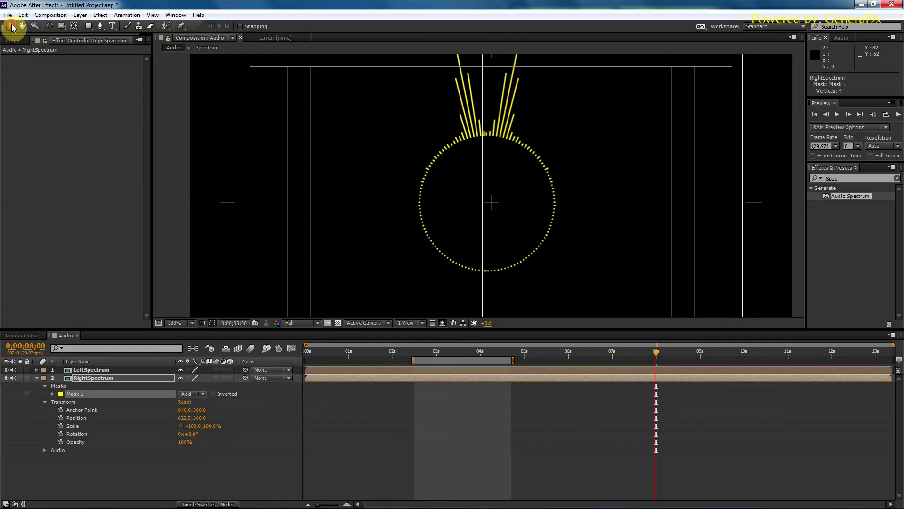
click(483, 168)
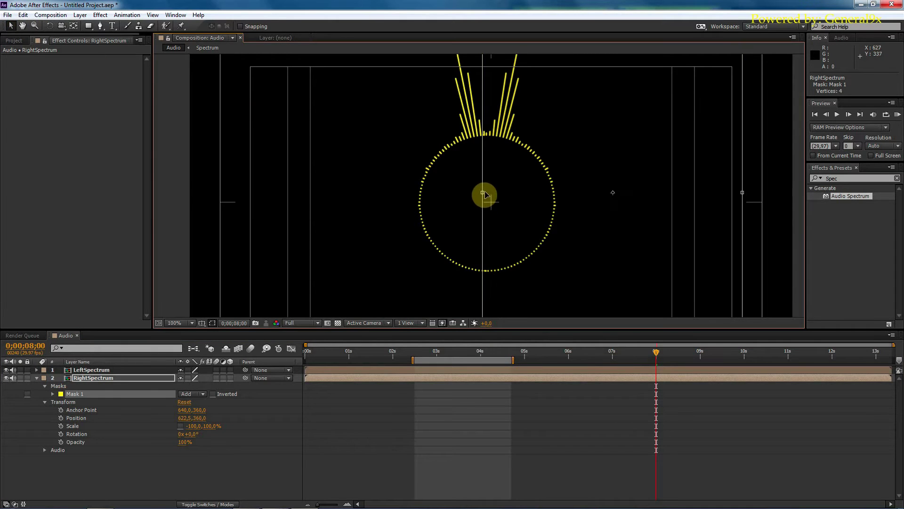
drag(484, 192, 486, 194)
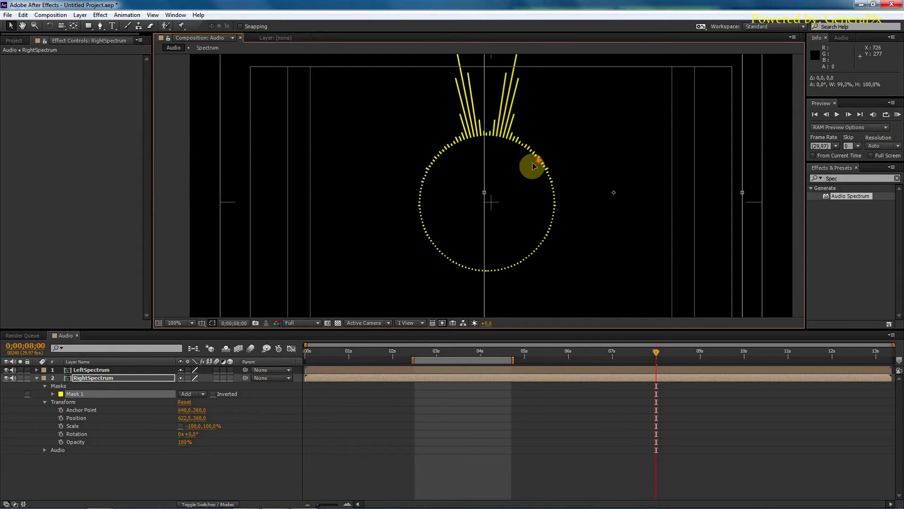
Step: Collapse RightSpectrum's properties and RAM-preview the combined spectrum with the playhead at 0;00;02;17
key(comma)
key(comma)
key(comma)
key(period)
key(period)
key(comma)
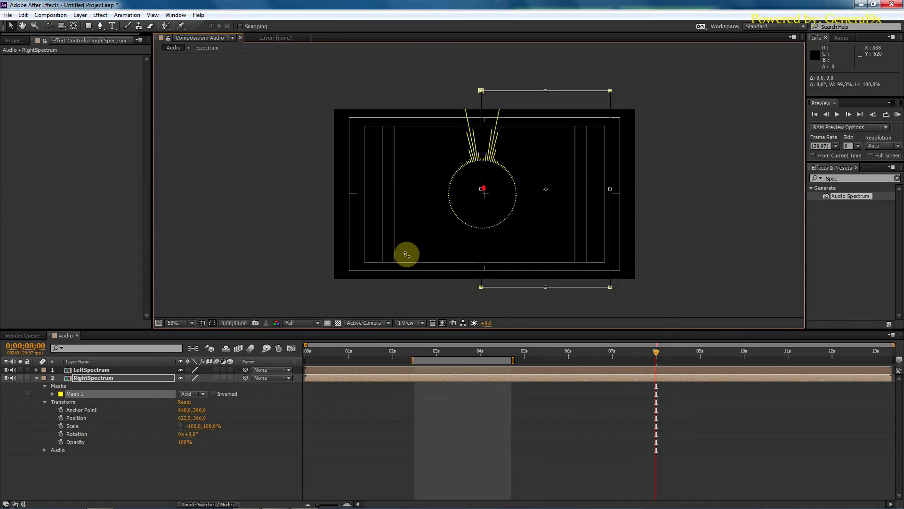
click(36, 379)
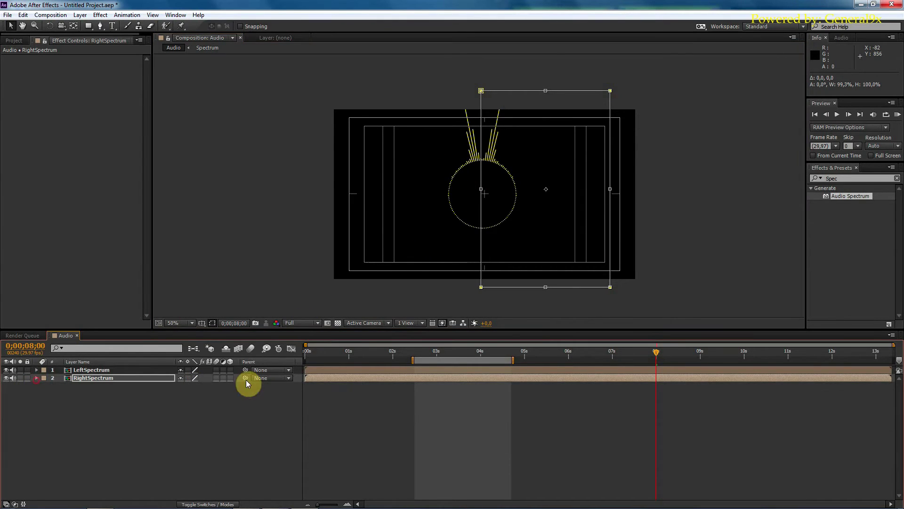
click(417, 354)
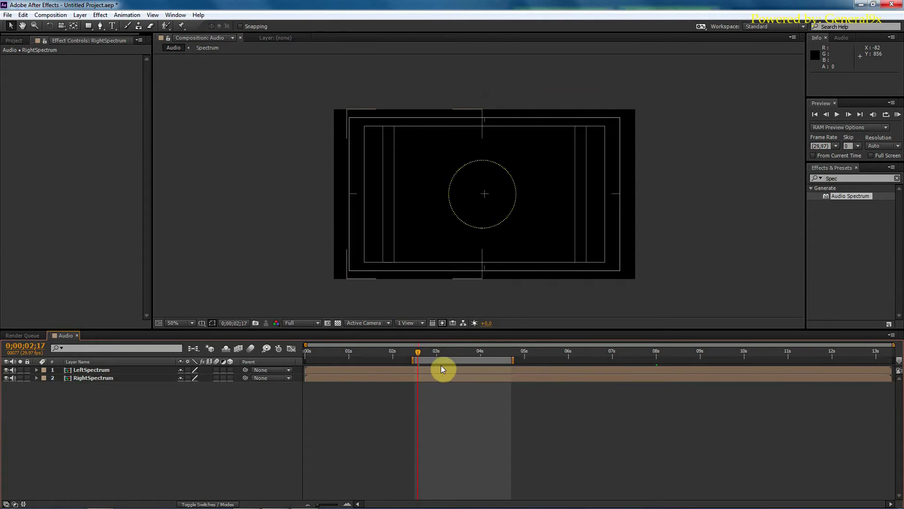
key(KP_0)
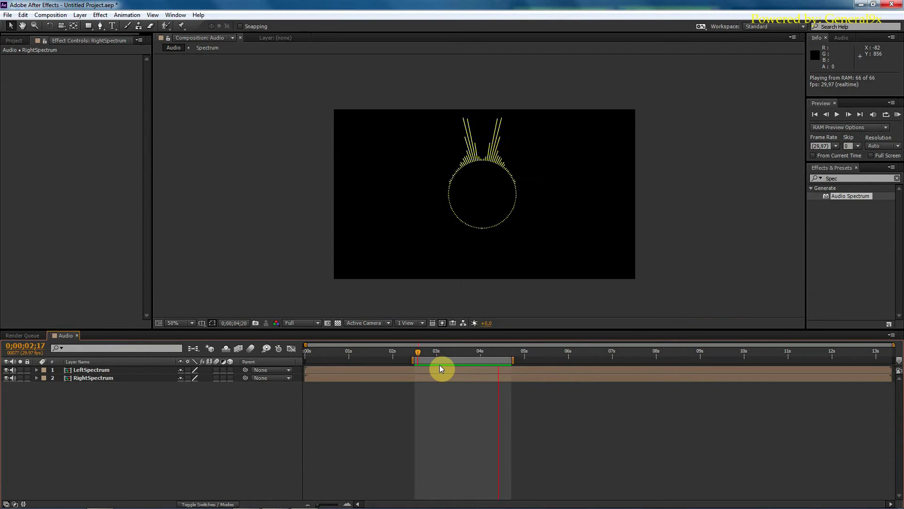
key(space)
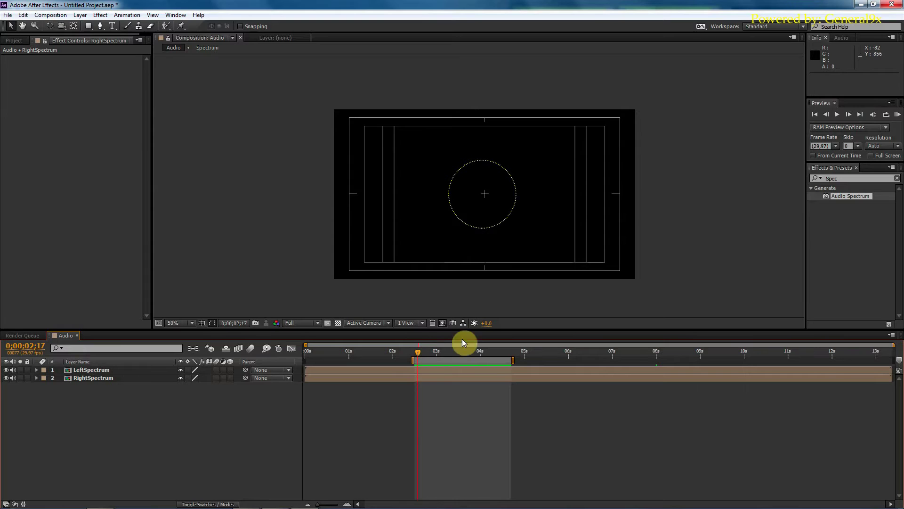
Step: Examine the spectrum ring up close and compare it with the circle in the finished visualizer video
scroll(504, 160, up, 4)
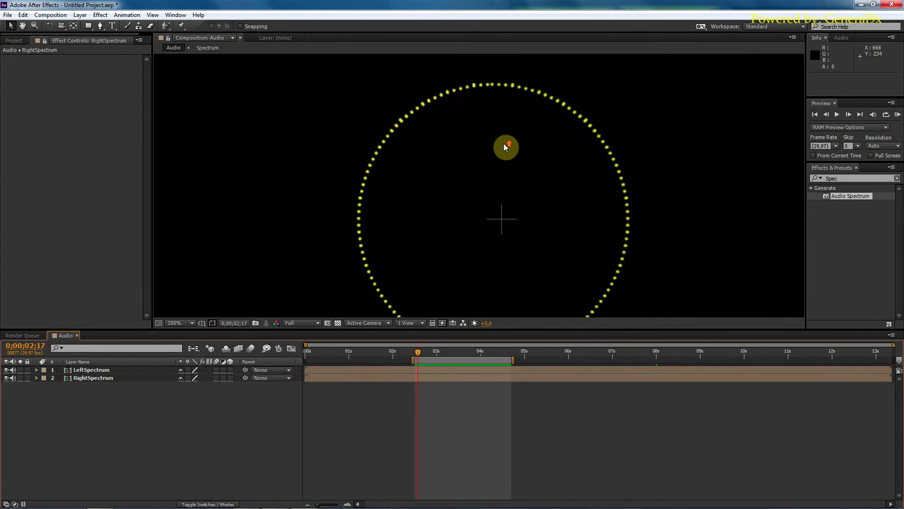
scroll(499, 137, down, 1)
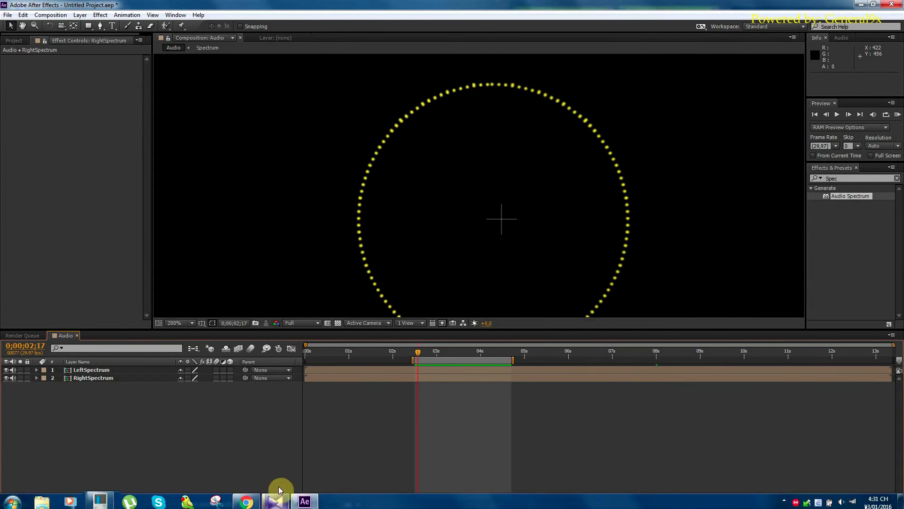
click(301, 500)
scroll(446, 207, down, 2)
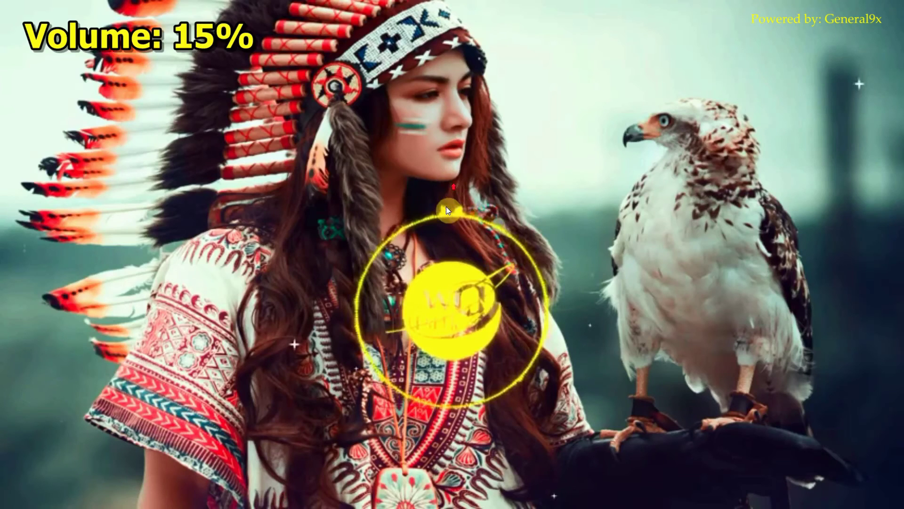
scroll(434, 232, down, 2)
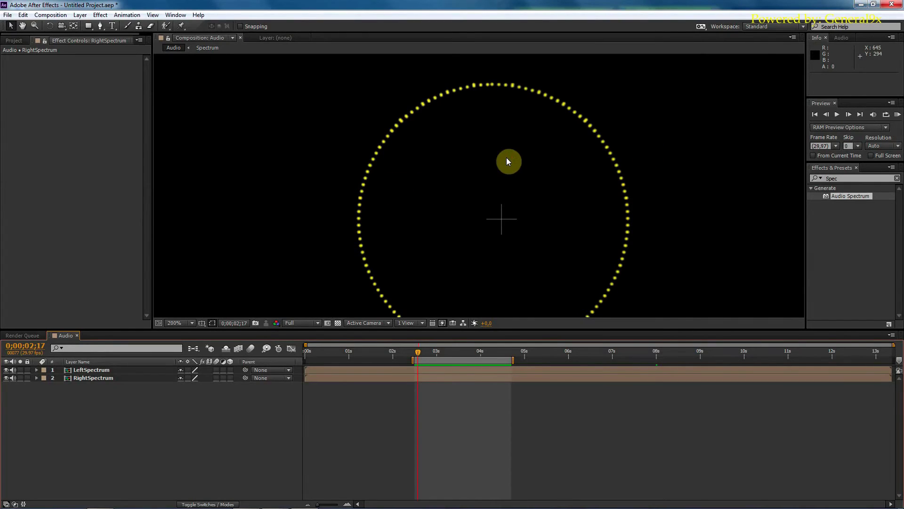
Step: Draw a circle about 260 px across over the spectrum ring with the Ellipse tool and hide its fill, leaving the stroke
key(comma)
click(88, 26)
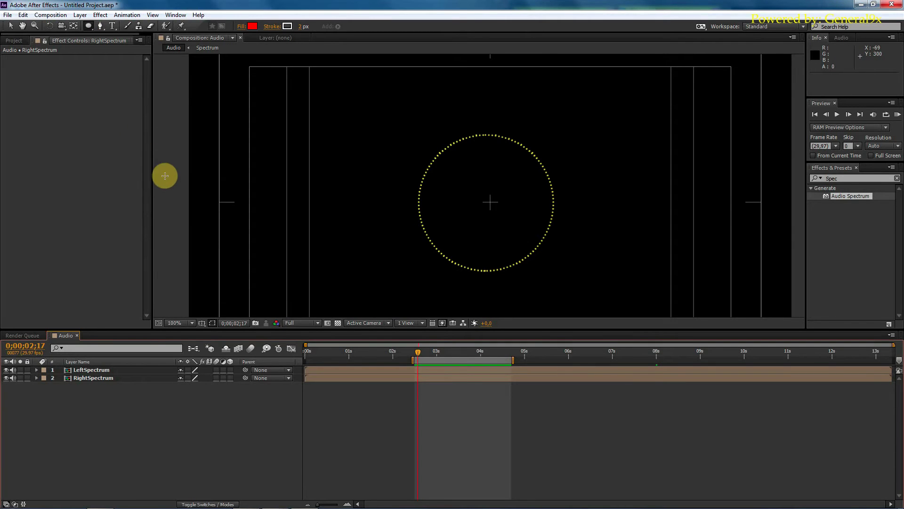
drag(89, 26, 92, 29)
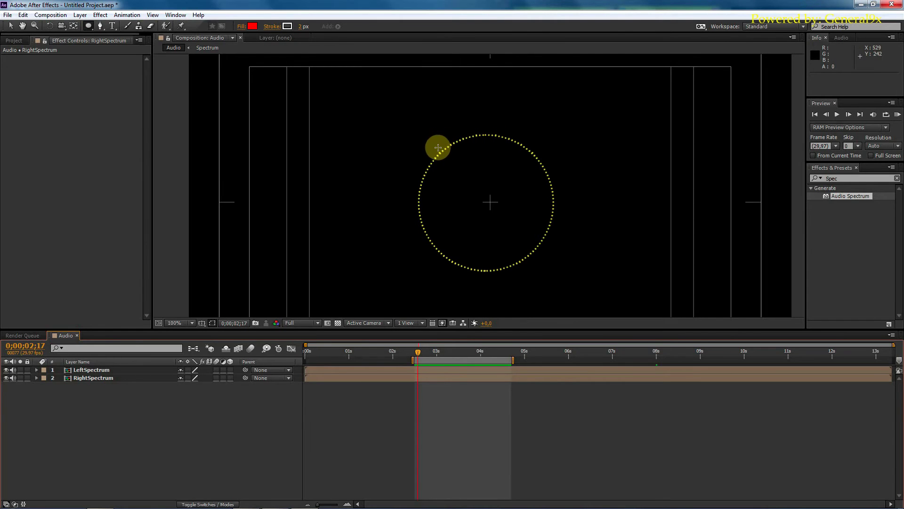
mouse_move(437, 145)
mouse_down()
mouse_move(515, 198)
mouse_move(567, 269)
mouse_move(560, 267)
mouse_up()
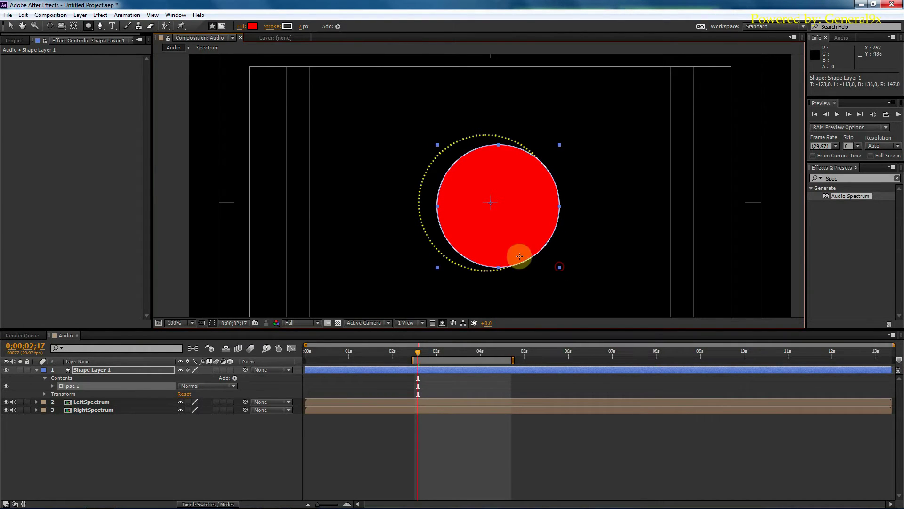
click(52, 386)
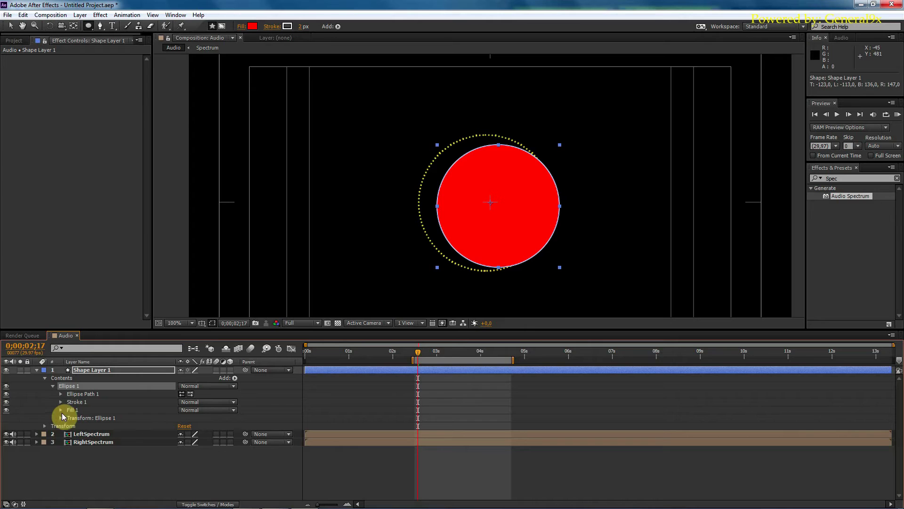
click(6, 410)
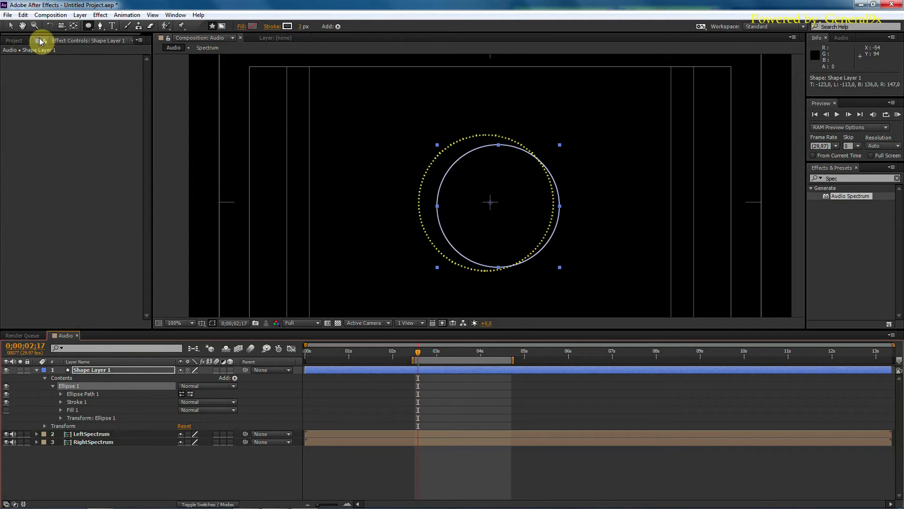
Step: Move the outlined circle onto the spectrum ring and enlarge it to nearly the ring's size
click(10, 26)
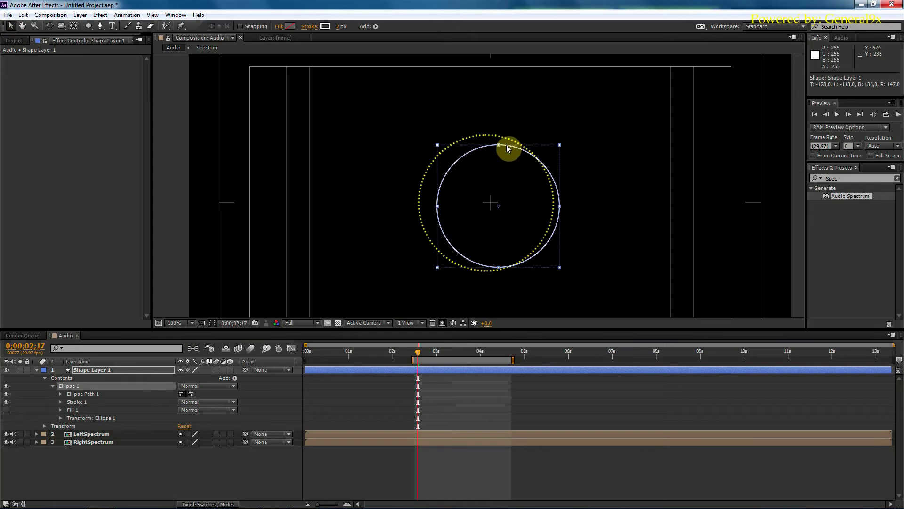
drag(500, 188, 489, 179)
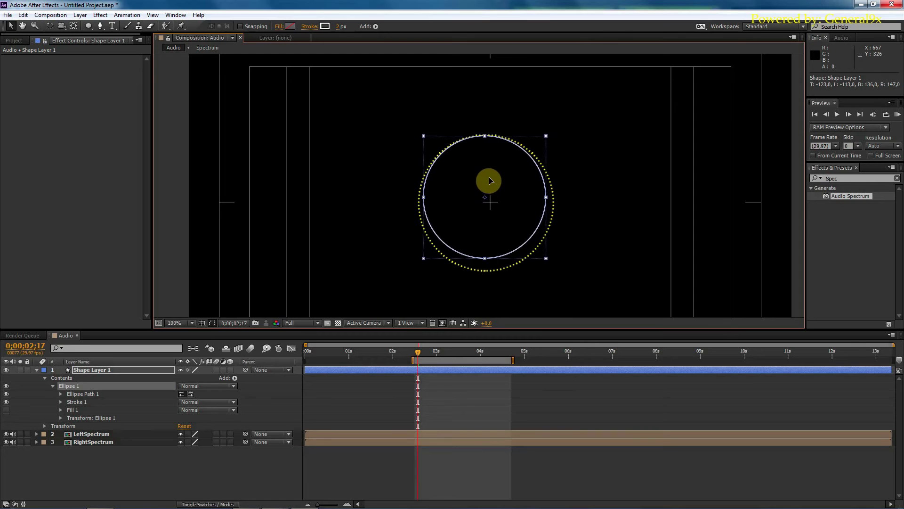
click(546, 259)
drag(546, 258, 547, 264)
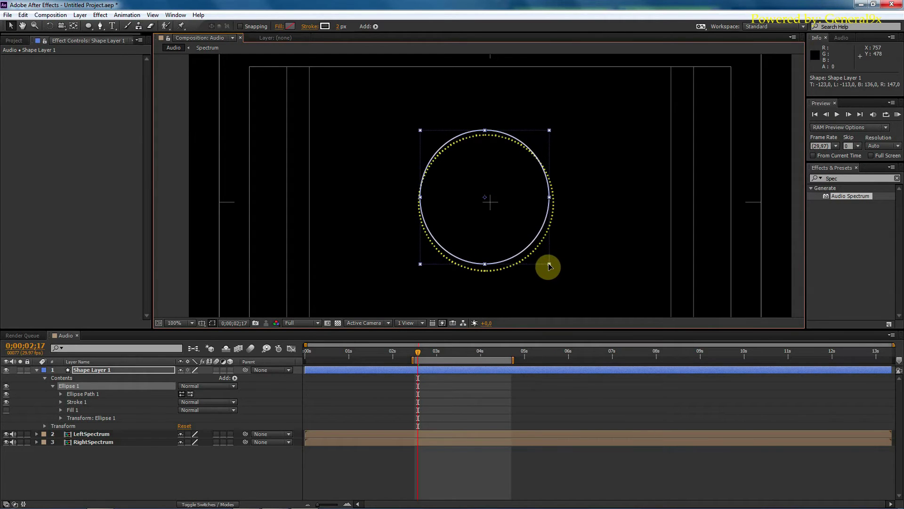
click(503, 177)
drag(503, 176, 504, 184)
Step: Nudge the circle 3 px up and 2 px to the right to centre it inside the spectrum ring
key(period)
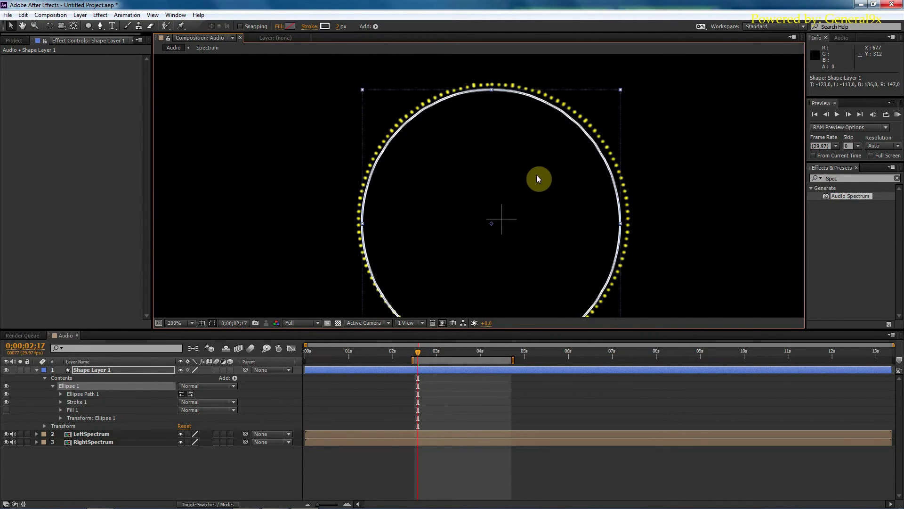
key(Up)
key(Up)
key(Up)
key(Right)
key(Right)
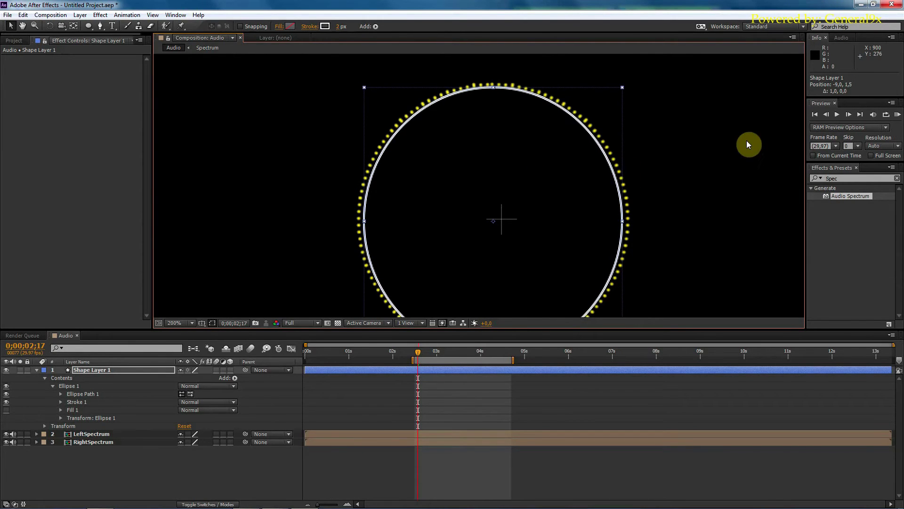
Step: Widen the circle slightly on both sides so its outline runs close along the dotted ring
key(h)
drag(596, 254, 591, 186)
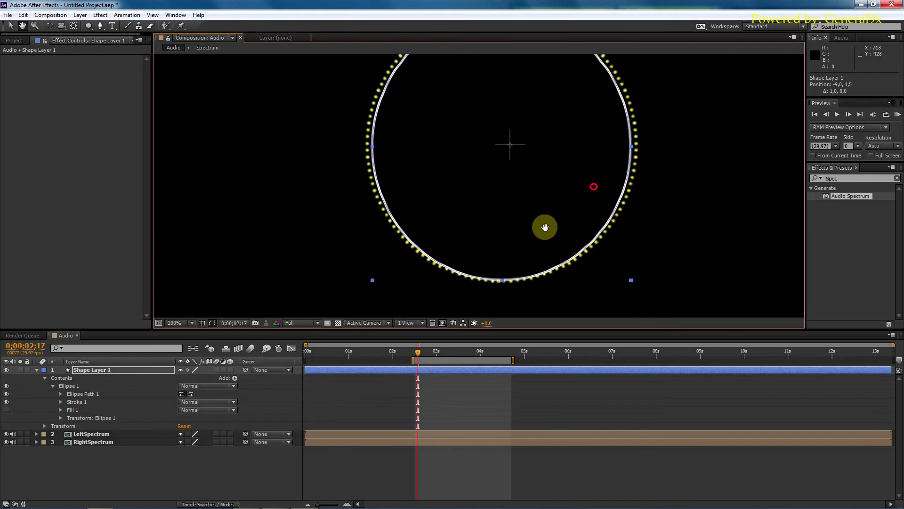
drag(541, 210, 541, 226)
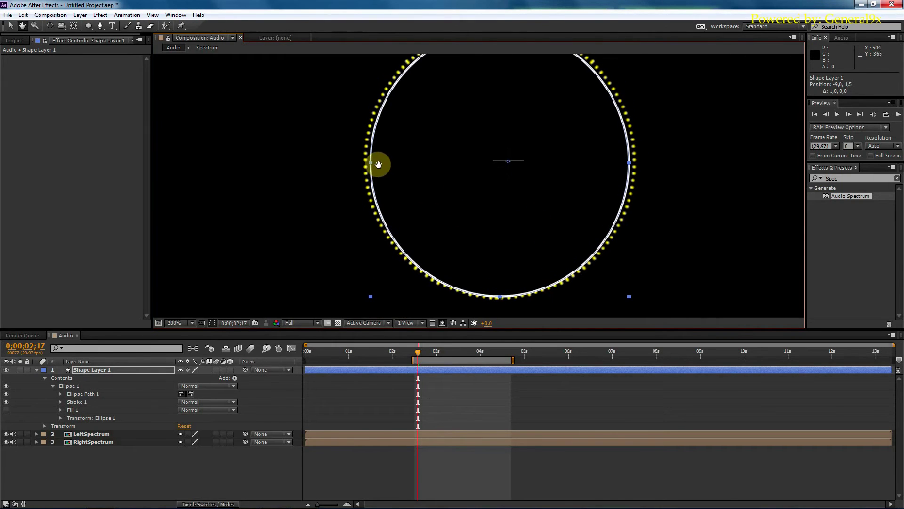
key(v)
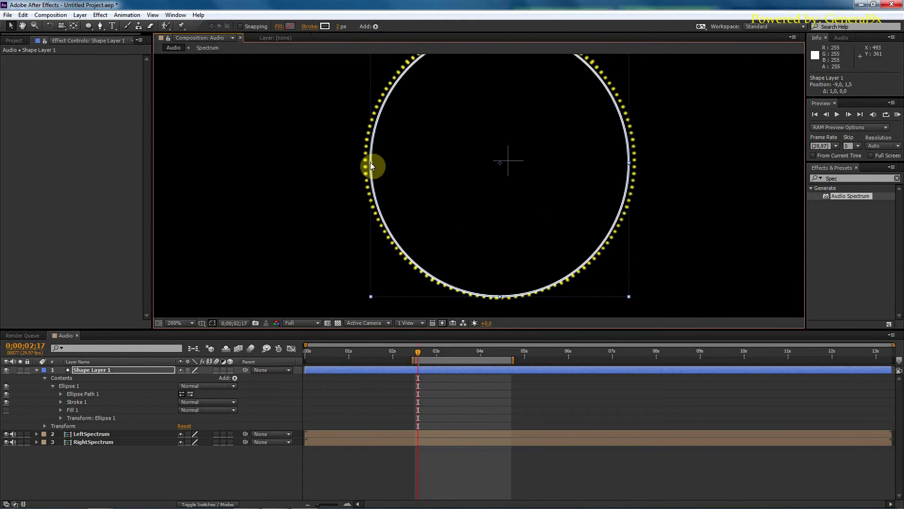
drag(370, 165, 368, 162)
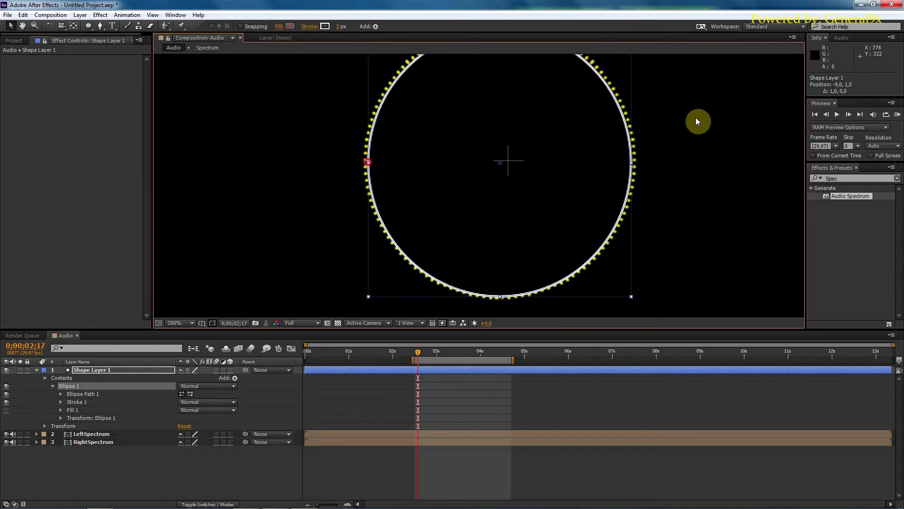
Step: Nudge Shape Layer 1 to position 640.5, 359.0 so the circle's upper edge meets the dotted ring
key(h)
mouse_move(660, 125)
mouse_down()
mouse_move(663, 154)
mouse_move(636, 105)
mouse_move(650, 217)
mouse_up()
key(v)
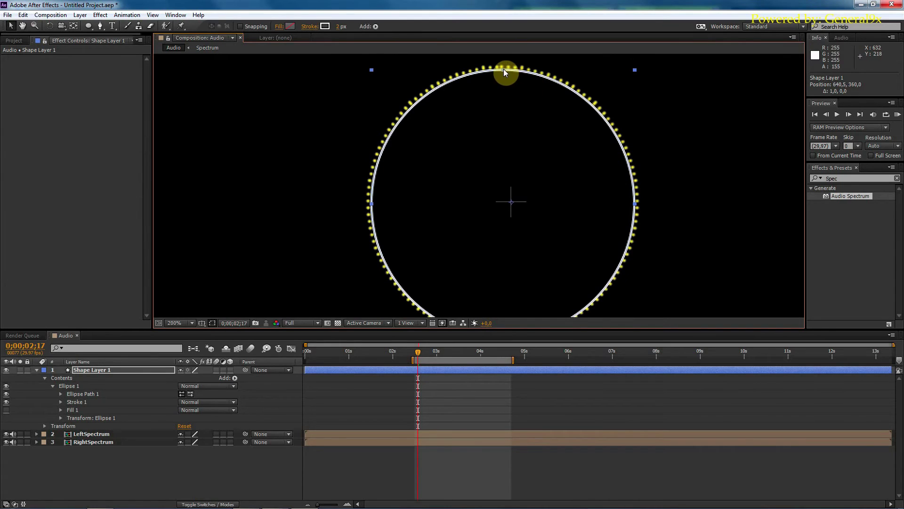
click(504, 69)
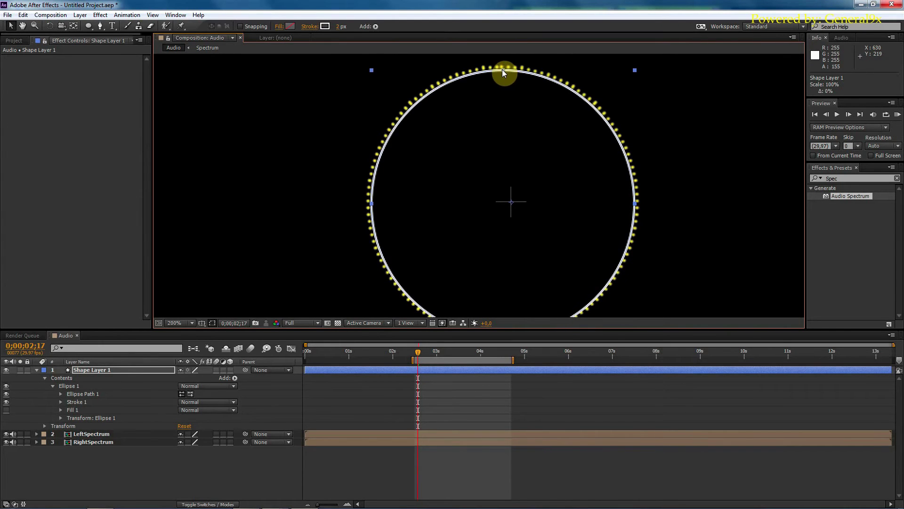
key(Up)
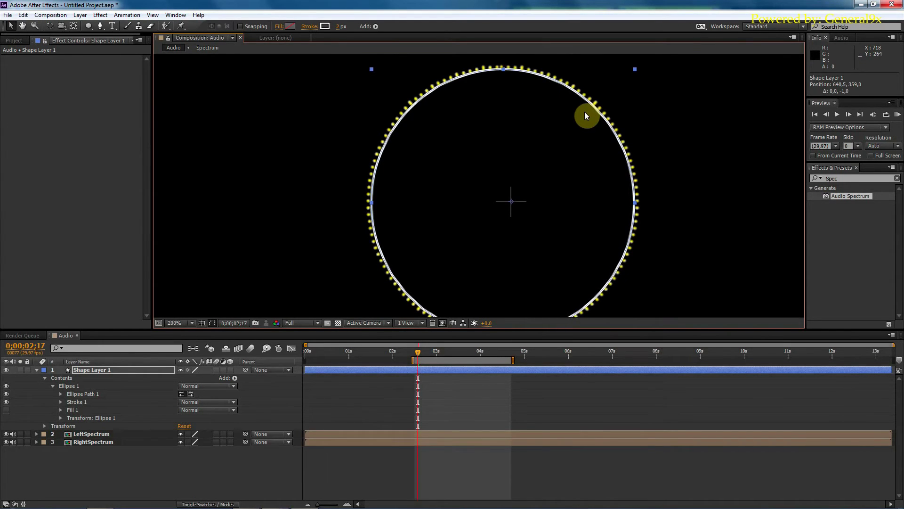
drag(657, 230, 664, 137)
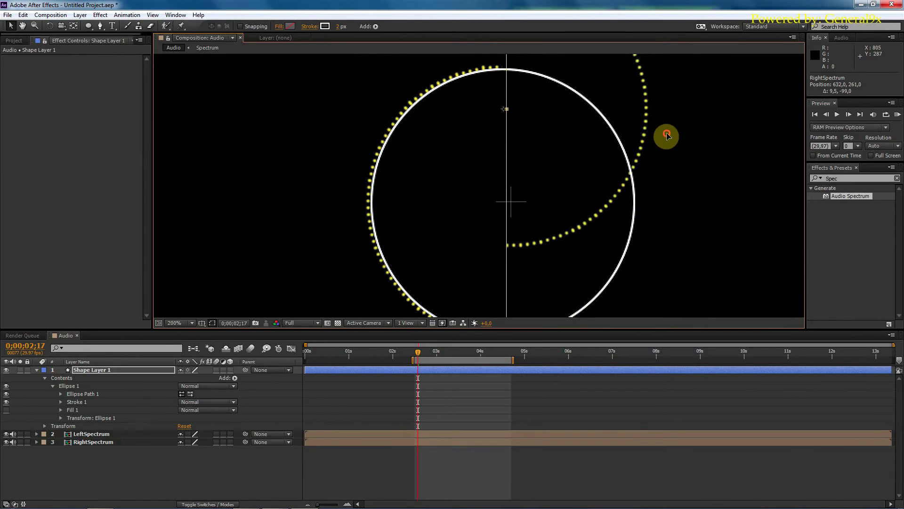
key(ctrl+z)
key(h)
drag(535, 228, 506, 228)
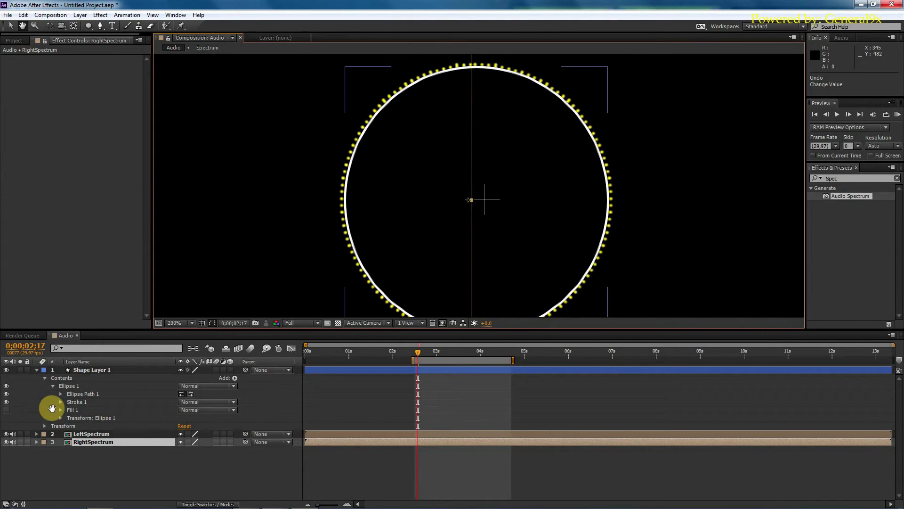
key(v)
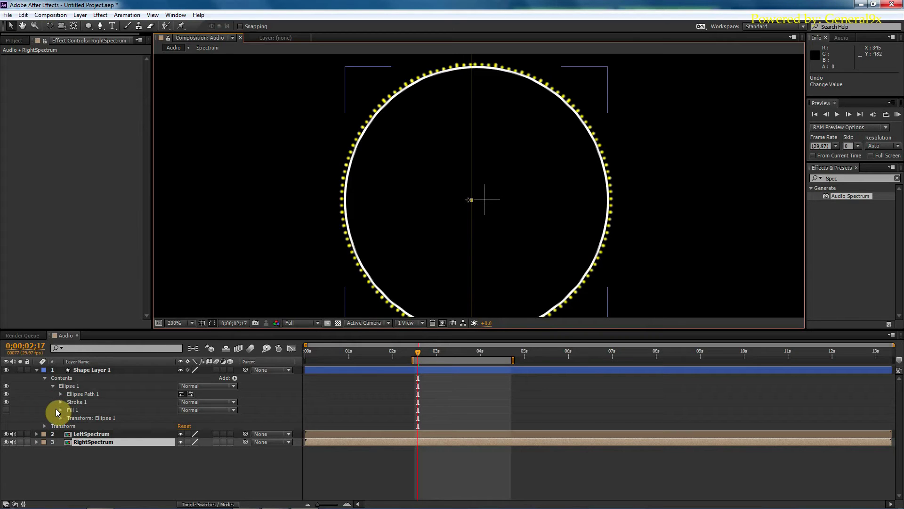
Step: Set the stroke colour of the circle in Shape Layer 1 to yellow FFFC00
click(60, 402)
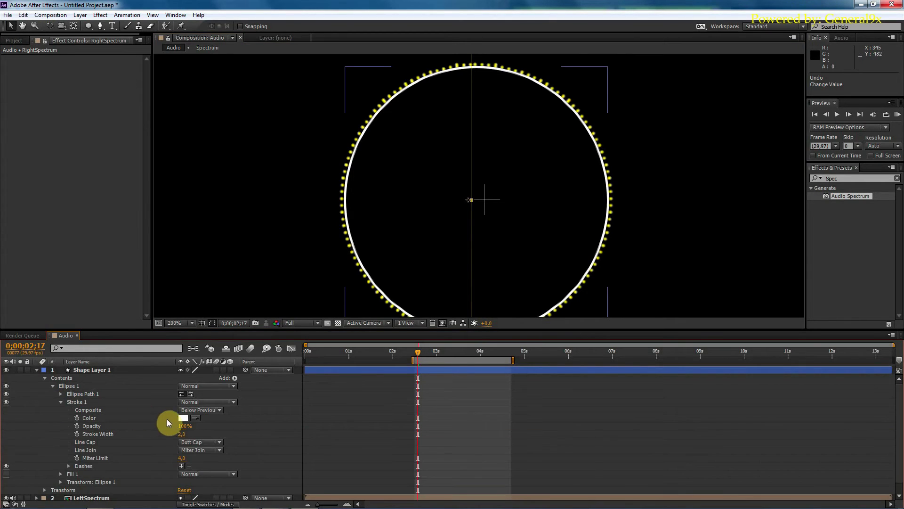
click(181, 419)
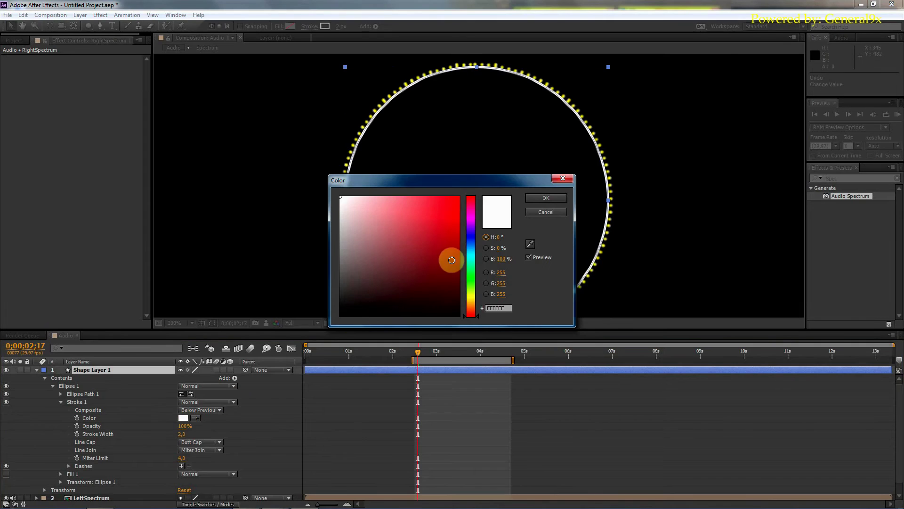
drag(464, 283, 473, 296)
drag(459, 244, 466, 187)
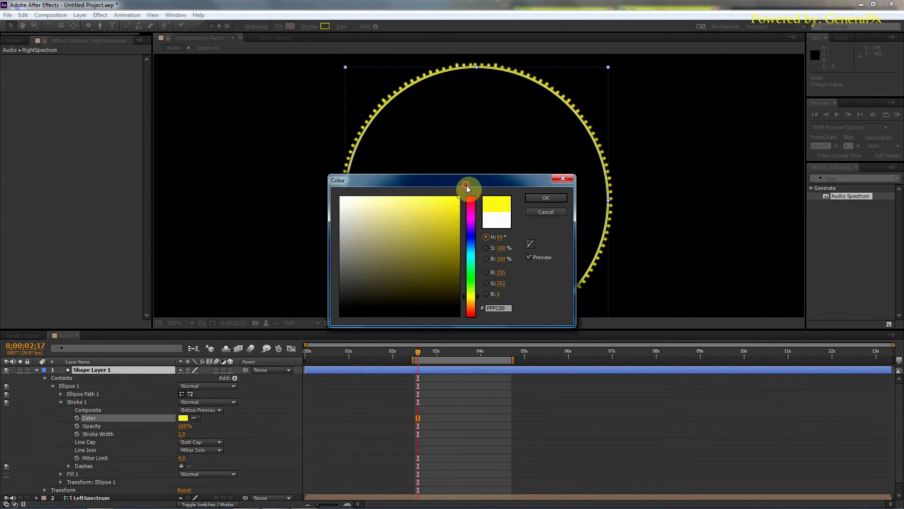
click(546, 198)
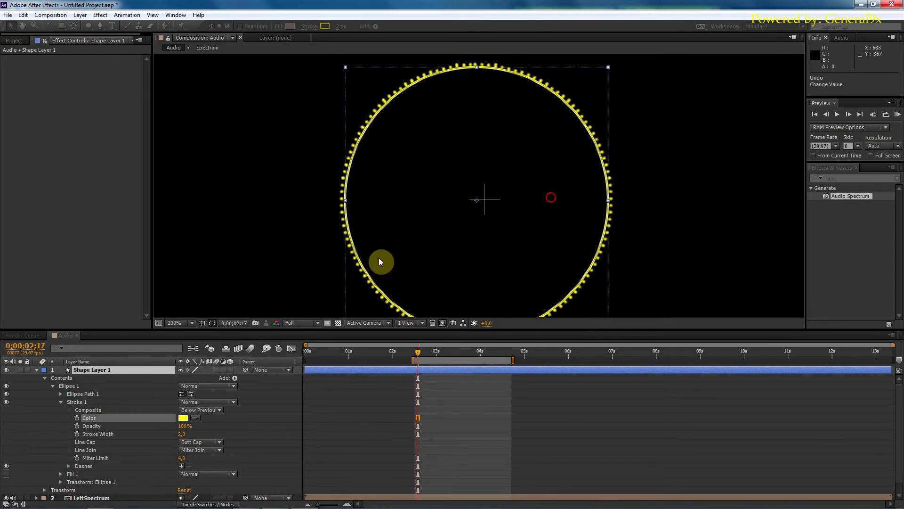
Step: Set the circle's stroke width to 5 and collapse the shape layer's contents
click(182, 433)
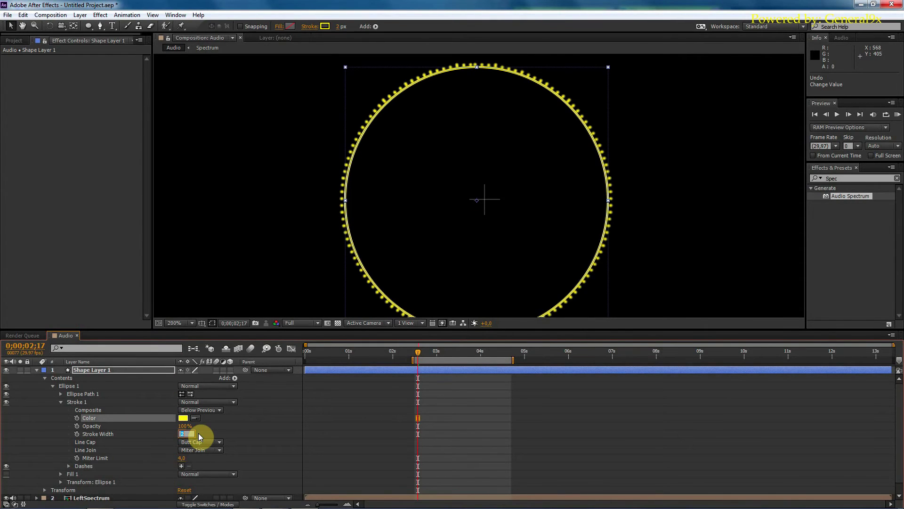
text(5)
key(Return)
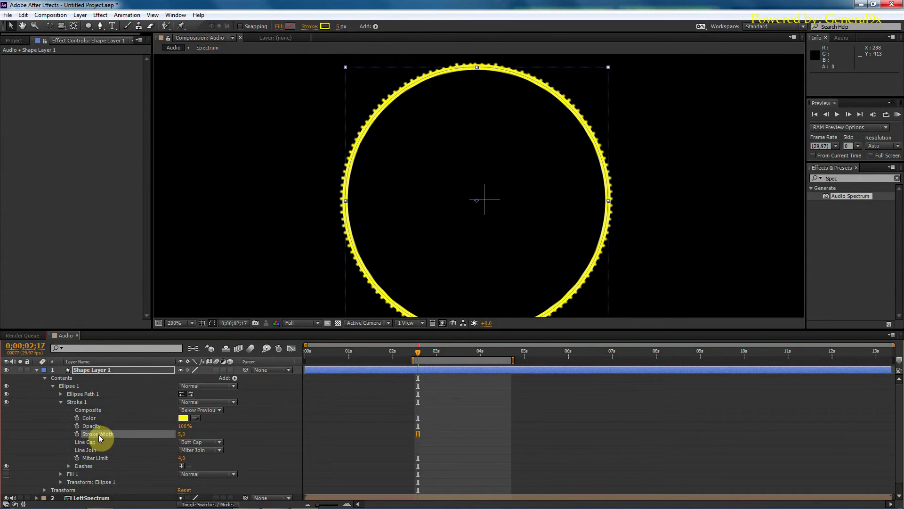
click(44, 378)
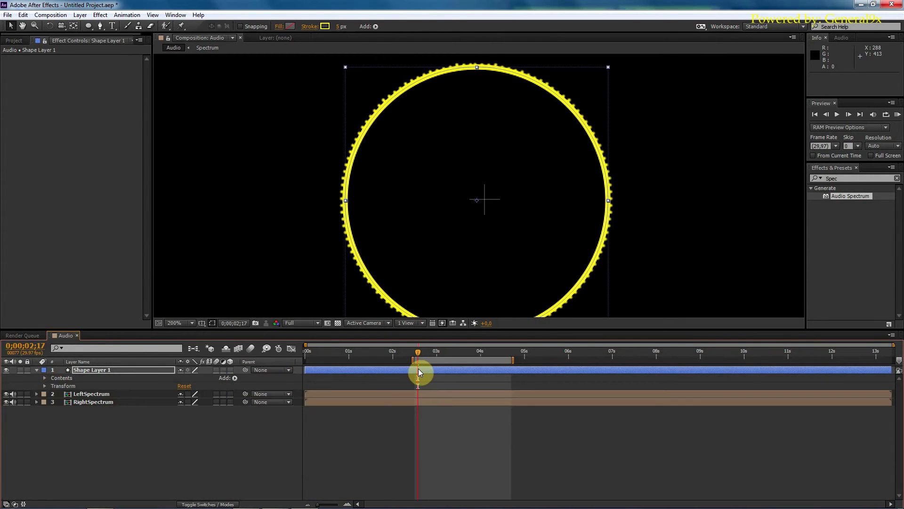
Step: Preview the thickened yellow circle together with the animated spectrum over the work area
key(comma)
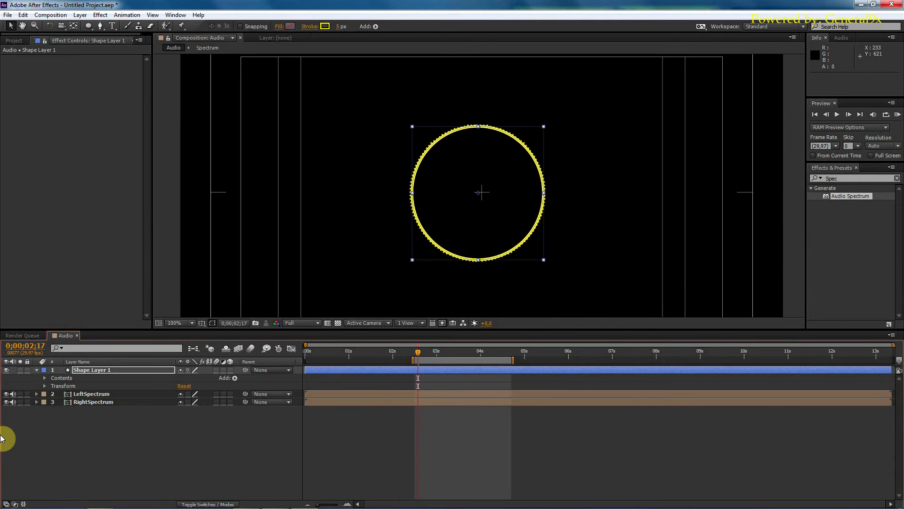
key(KP_0)
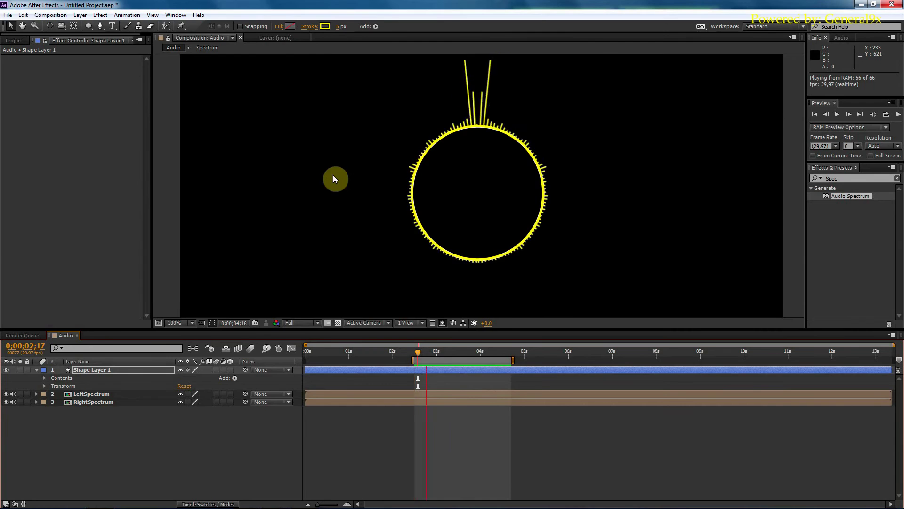
key(space)
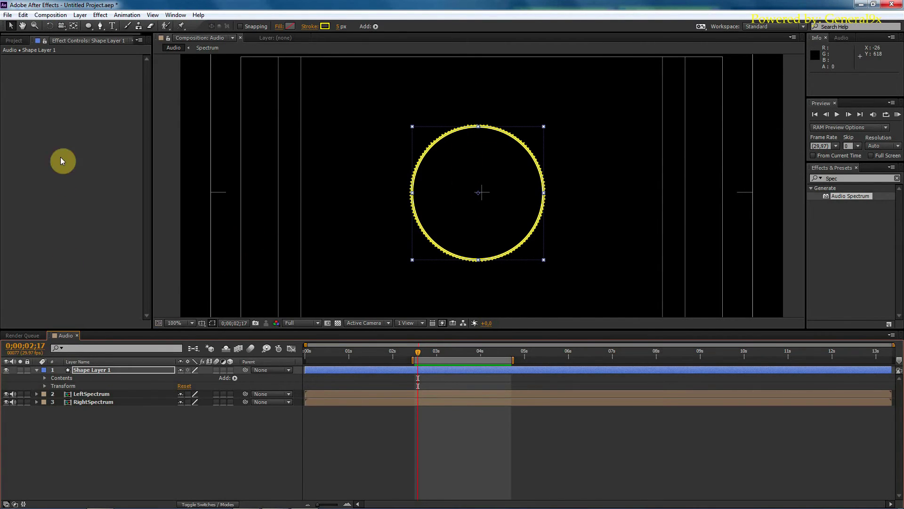
Step: Add General9x.png from the project files to the Audio composition as the lowest layer
click(19, 41)
click(54, 227)
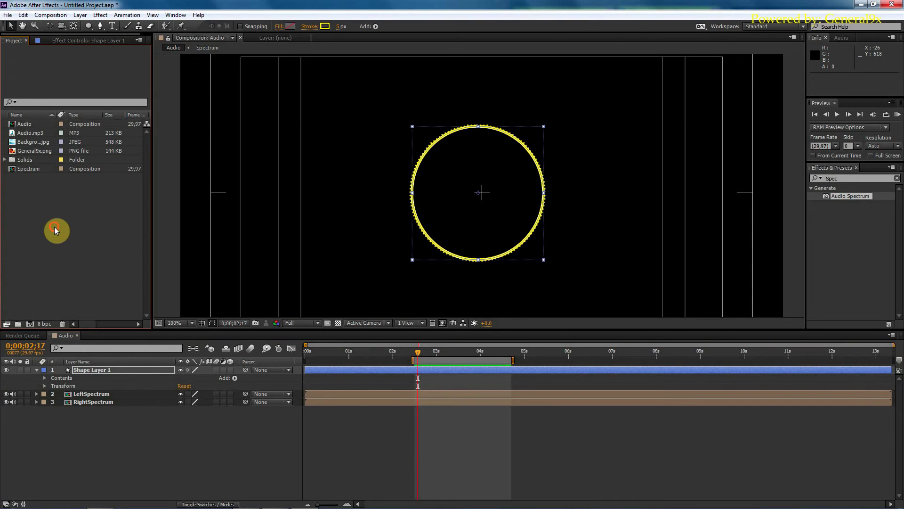
mouse_move(34, 141)
mouse_down()
mouse_move(40, 216)
mouse_move(32, 141)
mouse_up()
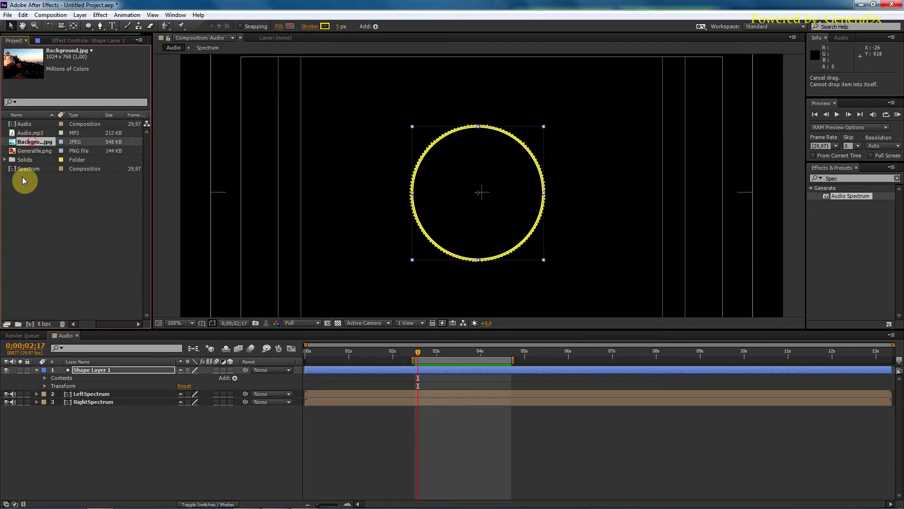
click(30, 152)
drag(30, 152, 43, 434)
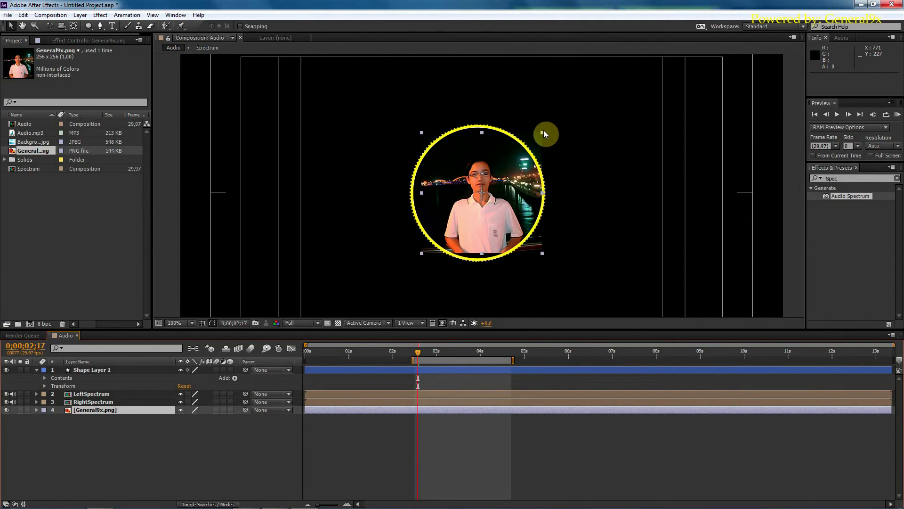
Step: Shrink the General9x.png image to fit inside the circle at position 635, 359 and preview the result
drag(543, 132, 495, 176)
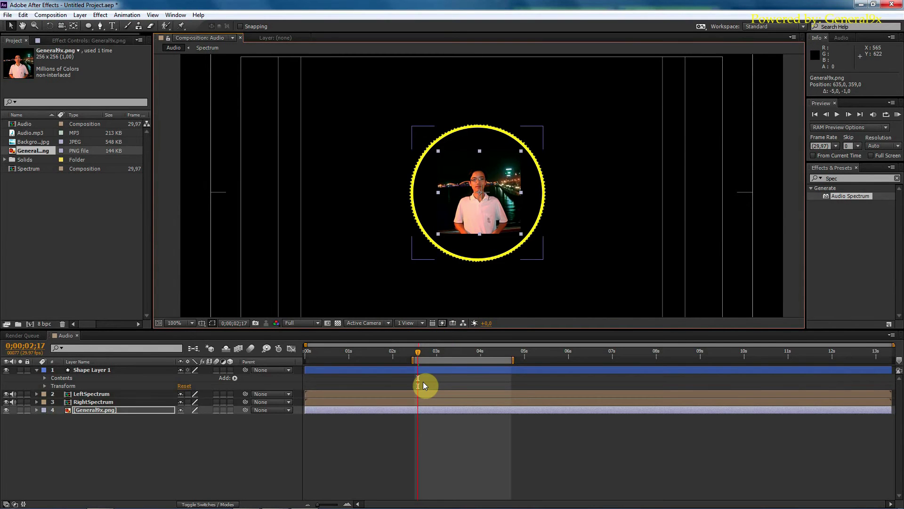
key(KP_0)
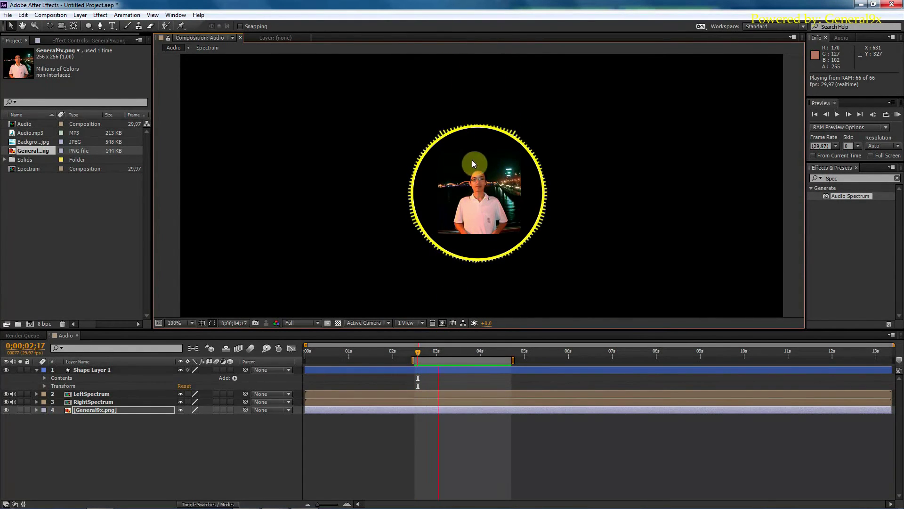
click(453, 214)
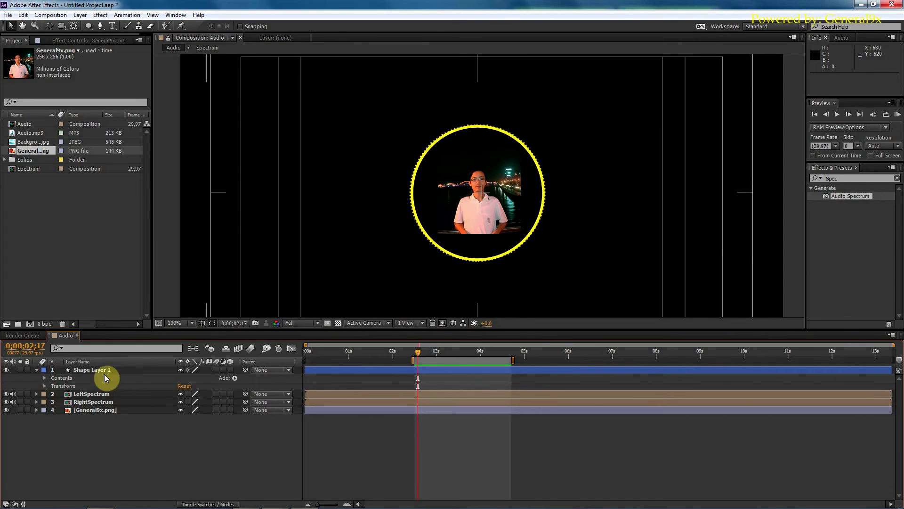
Step: Pre-compose all four layers into a new composition named Combination, moving all attributes into it
drag(81, 447, 77, 367)
right_click(76, 370)
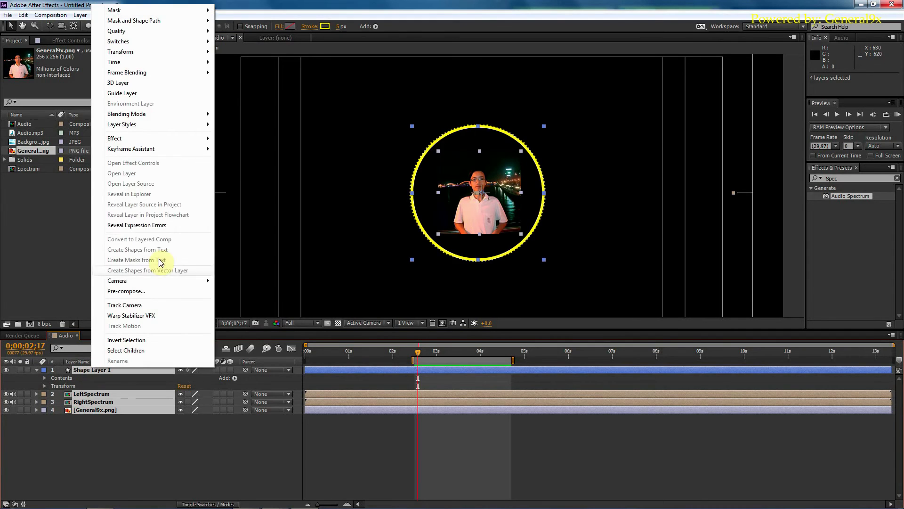
click(120, 292)
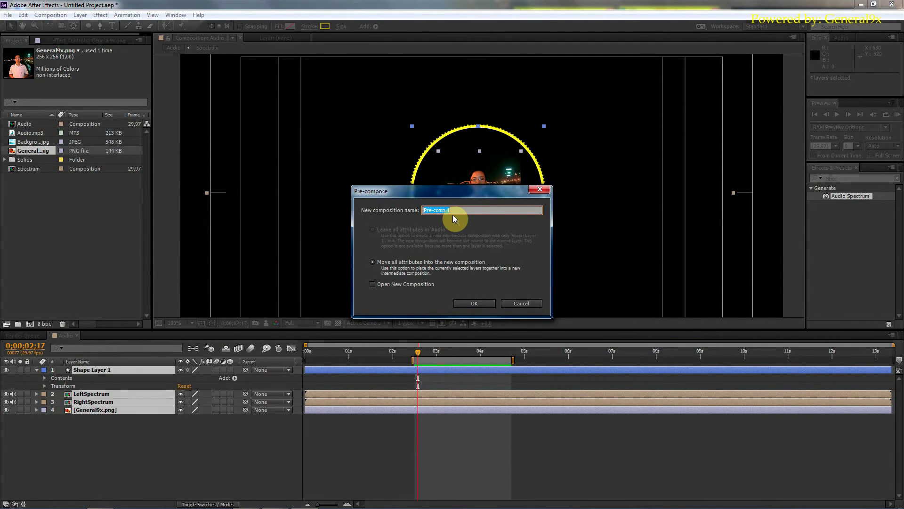
text(Com)
click(466, 304)
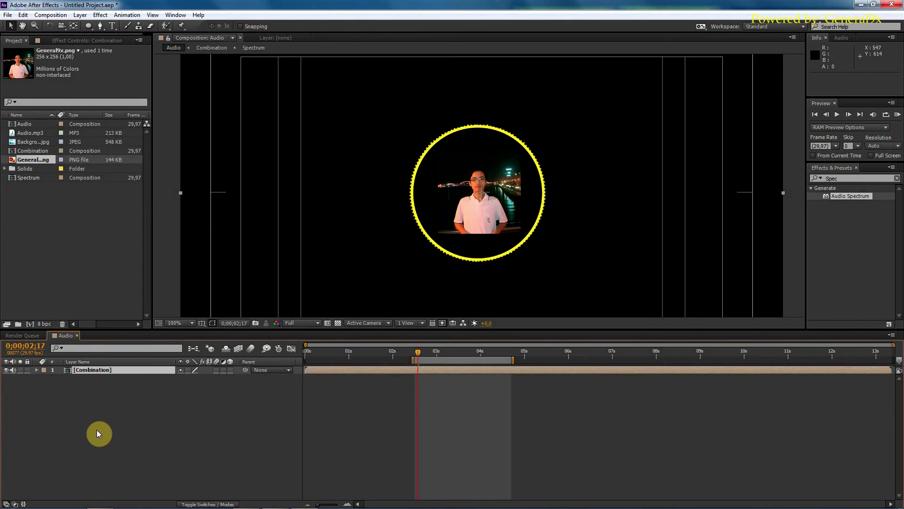
click(96, 417)
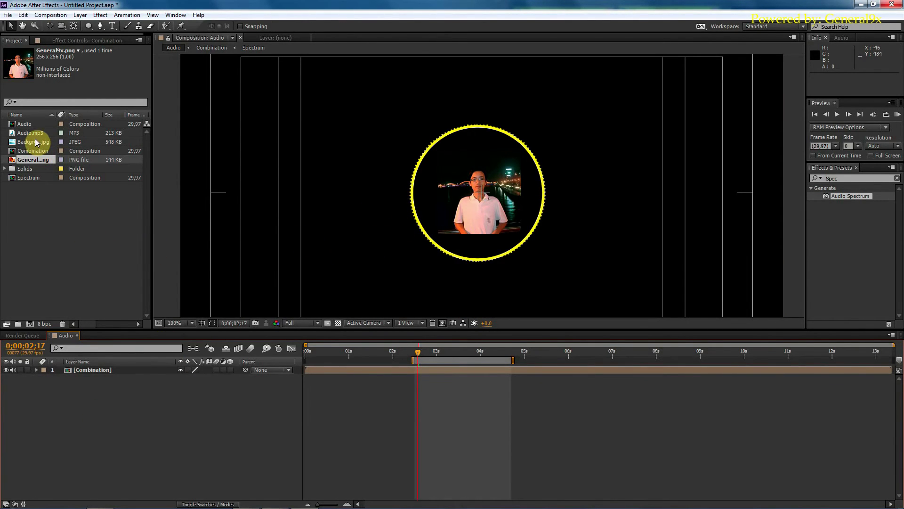
Step: Add Background.jpg to the Audio composition beneath the Combination layer
drag(30, 143, 63, 408)
scroll(499, 169, down, 2)
scroll(501, 178, up, 2)
scroll(500, 178, down, 2)
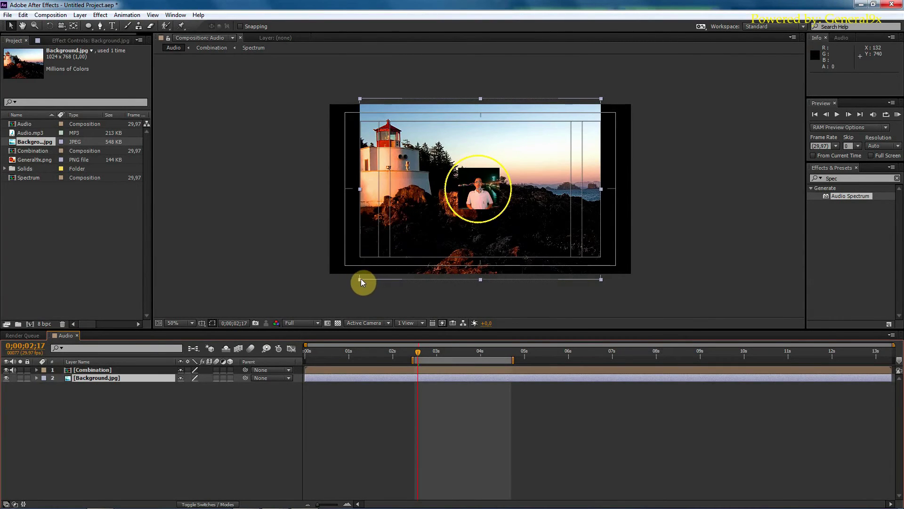
Step: Scale the Background.jpg layer to 128% and move it down to position 644, 496 so it fills the frame
click(92, 379)
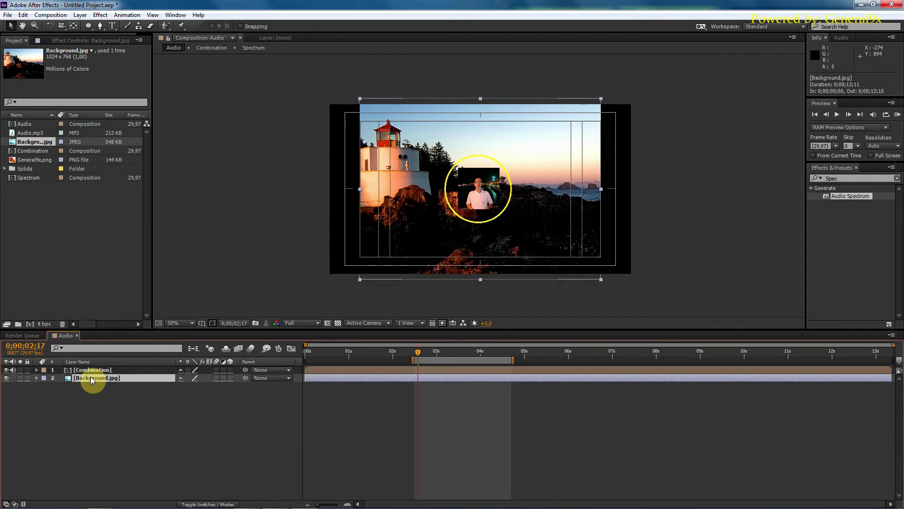
key(s)
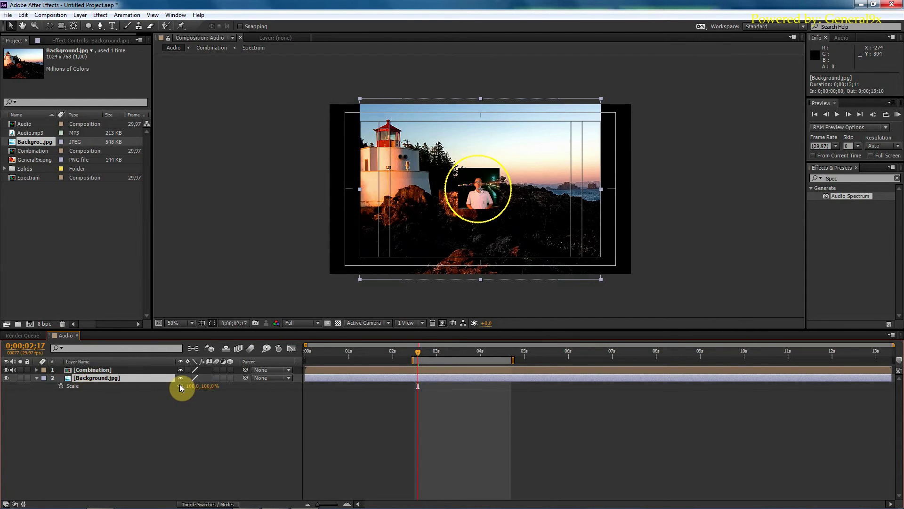
drag(193, 389, 207, 387)
drag(509, 141, 509, 172)
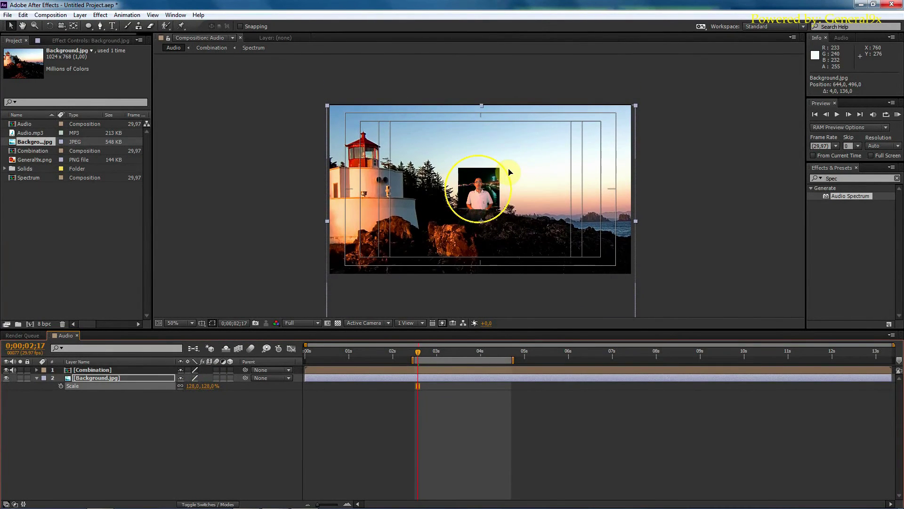
Step: Move the Combination layer up and to the right to position 716, 268 and preview the animation
click(94, 369)
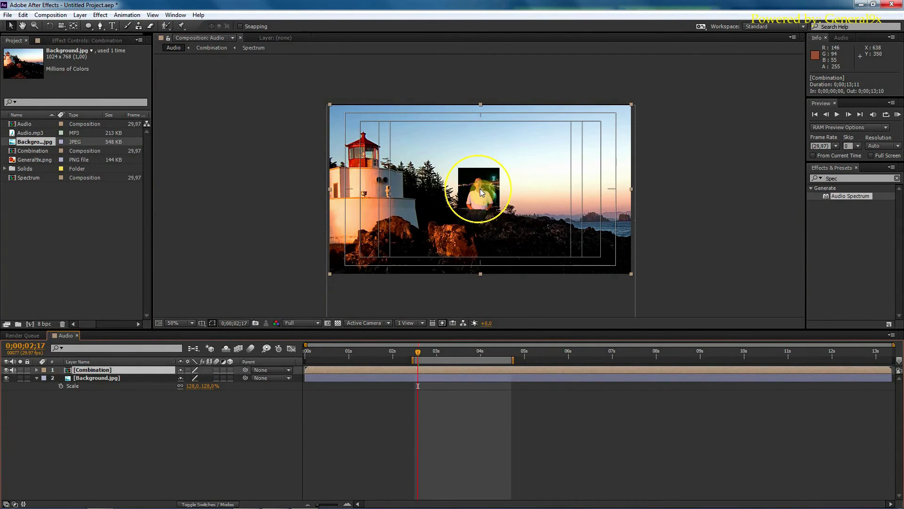
drag(474, 197, 497, 172)
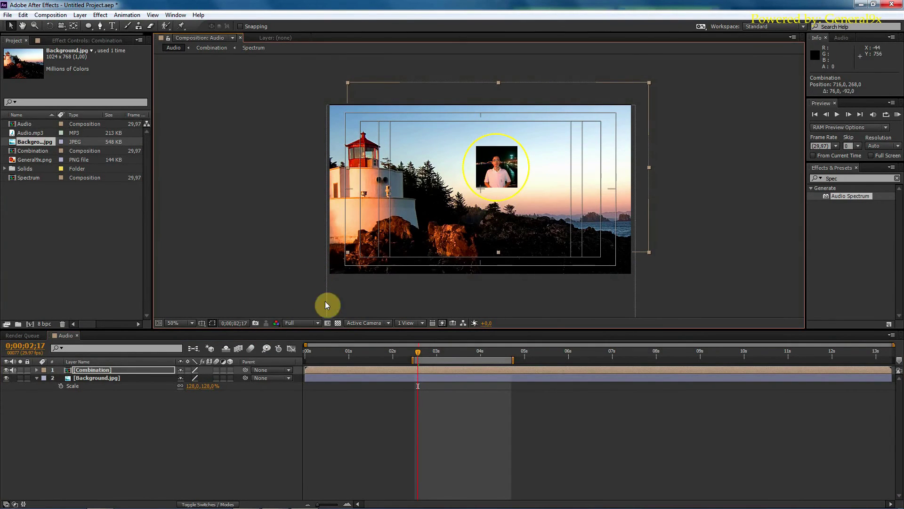
click(262, 425)
key(KP_0)
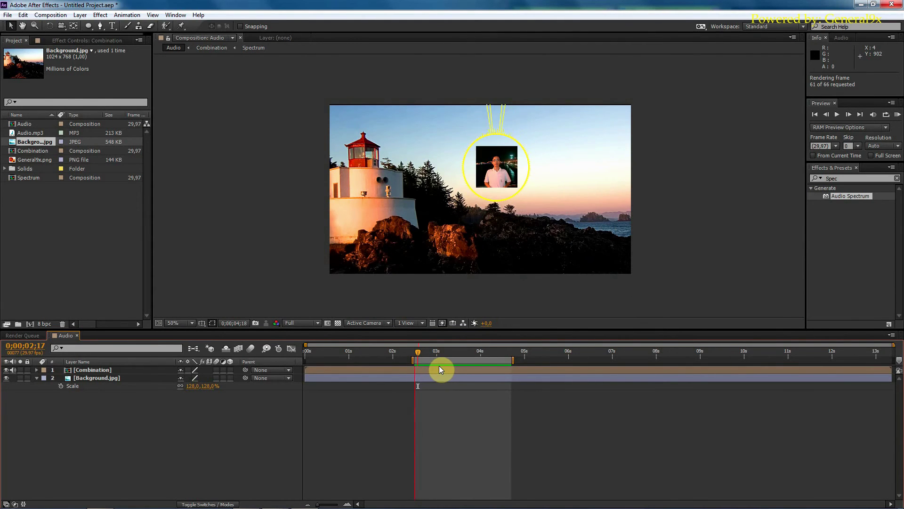
Step: Reposition the Combination layer to 678, 376 over the background
click(534, 173)
drag(511, 164, 502, 190)
scroll(502, 190, up, 4)
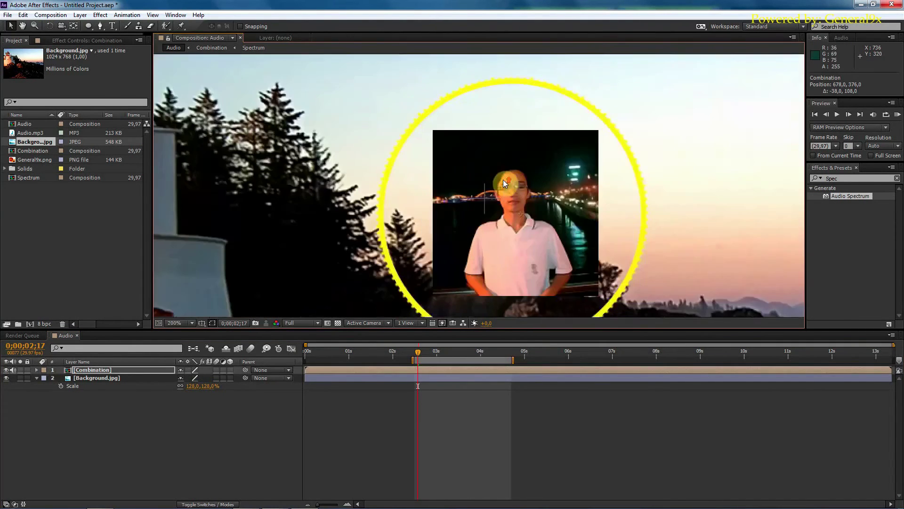
scroll(502, 190, down, 2)
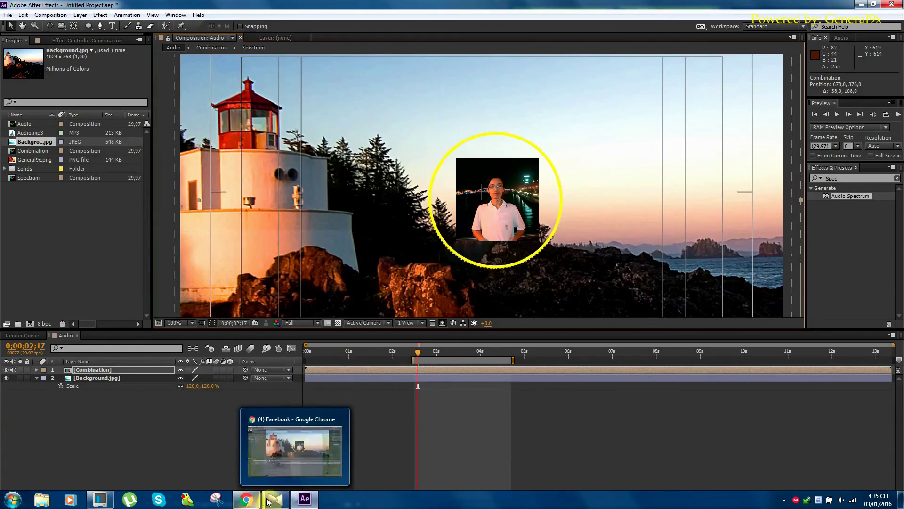
Step: Switch to KMPlayer to look at the finished visualizer in Example.mp4, and return to the After Effects composition
click(276, 499)
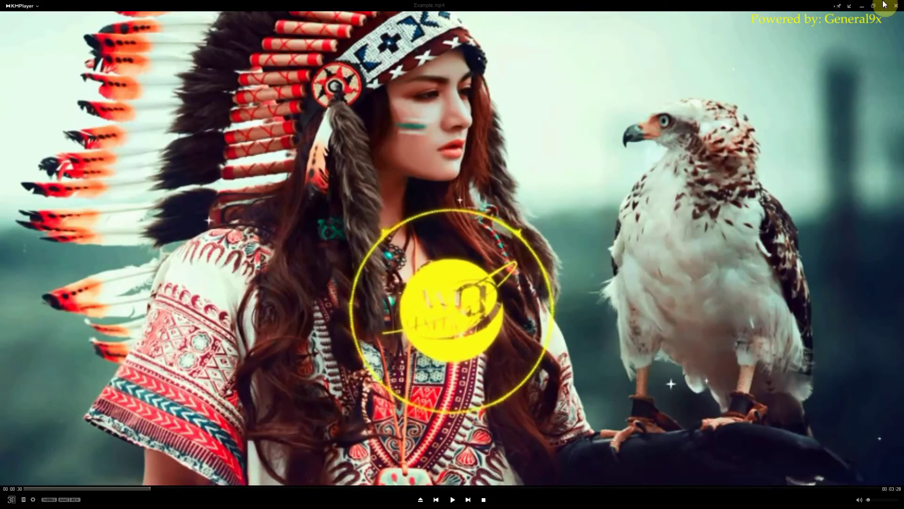
click(861, 7)
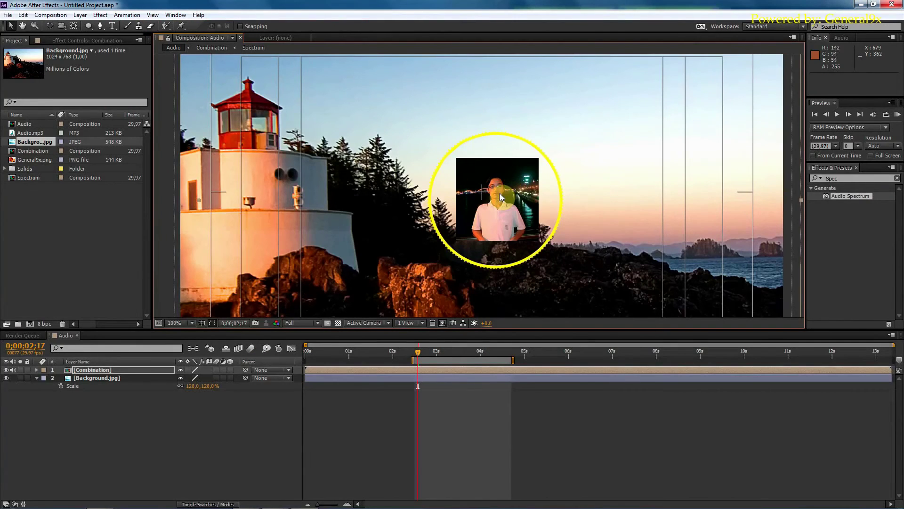
click(98, 409)
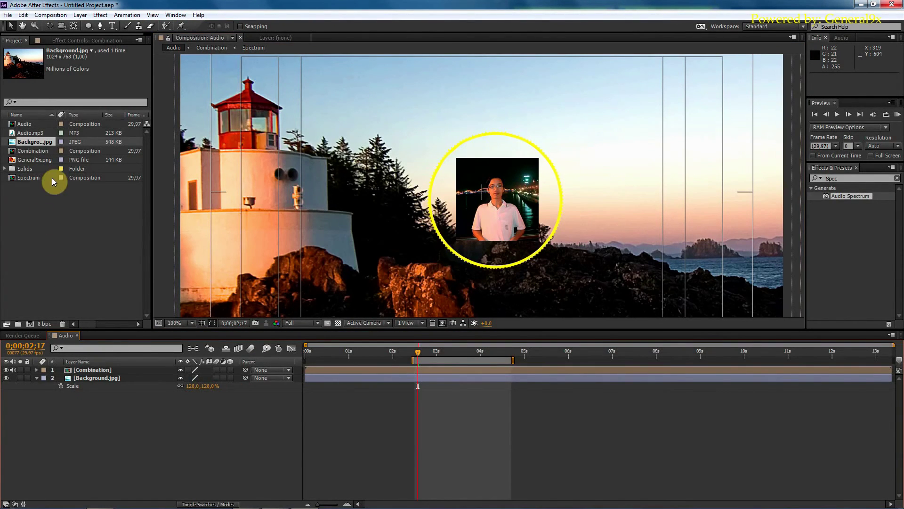
Step: Add Audio.mp3 to the Audio composition as the lowest layer and collapse the background layer's properties
drag(31, 134, 56, 432)
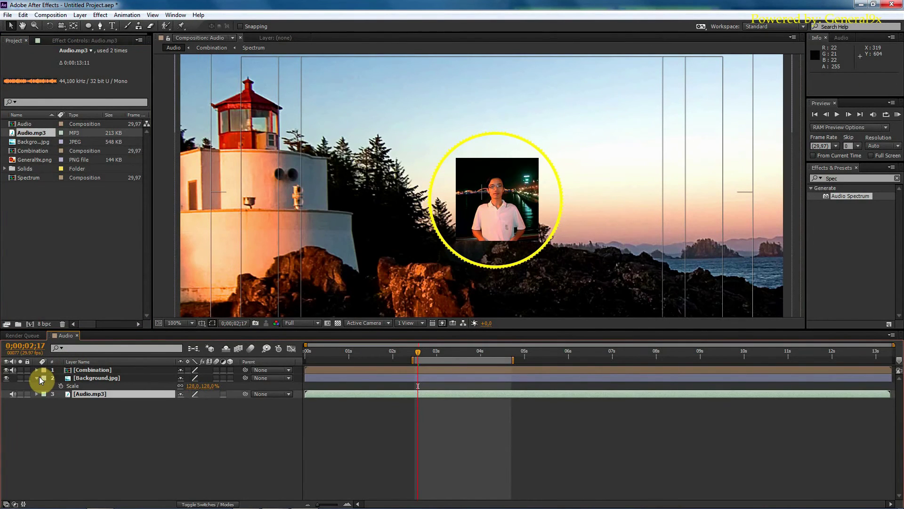
click(37, 378)
click(92, 411)
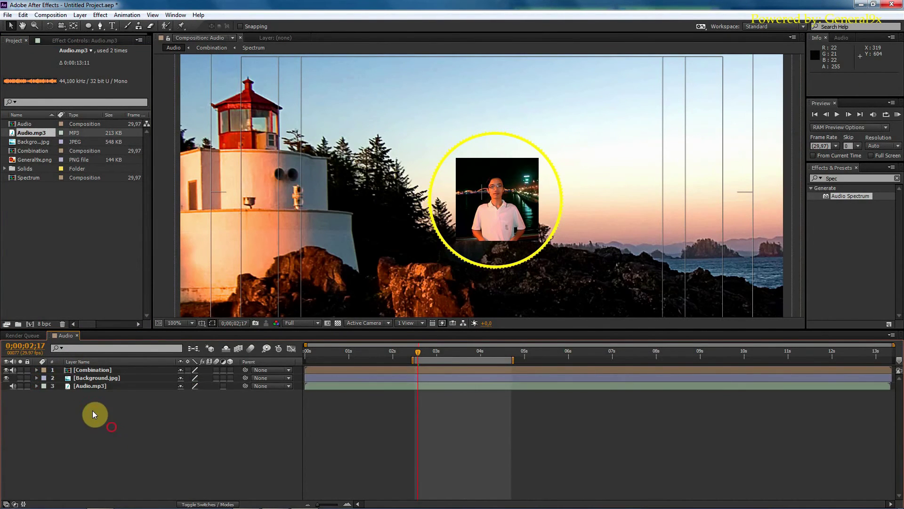
Step: Try to convert the Audio.mp3 layer's audio to keyframes within the short work area, and undo the conversion
click(90, 386)
right_click(91, 385)
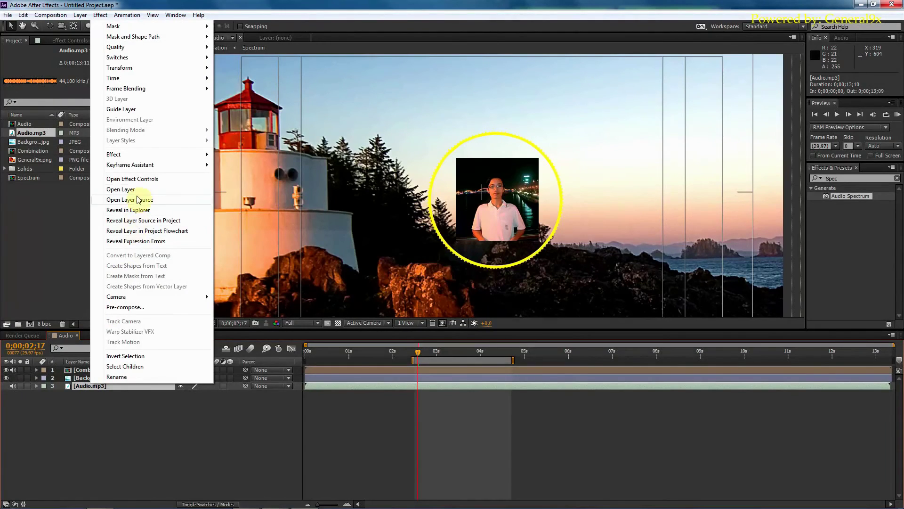
mouse_move(136, 167)
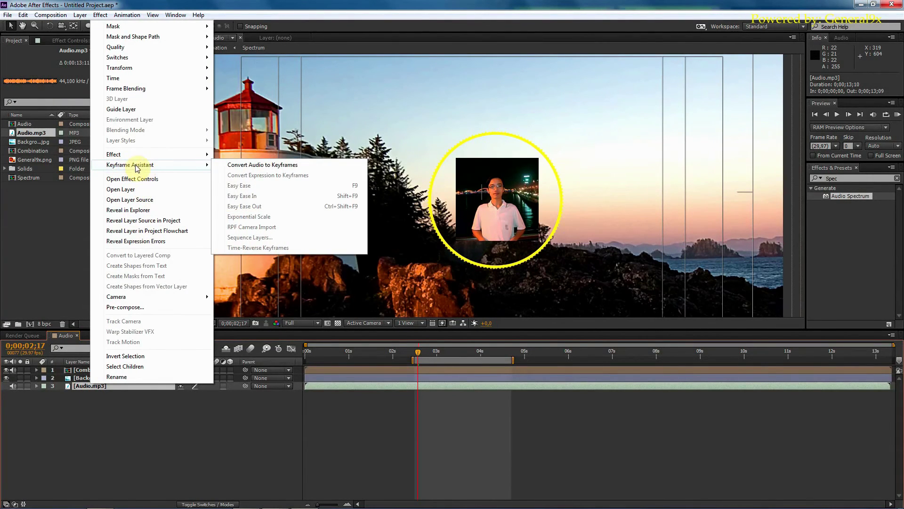
click(272, 167)
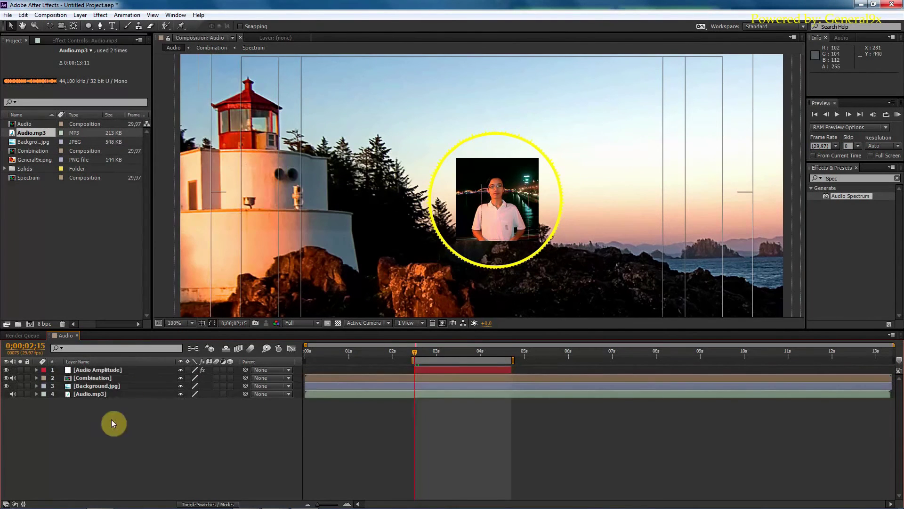
click(89, 371)
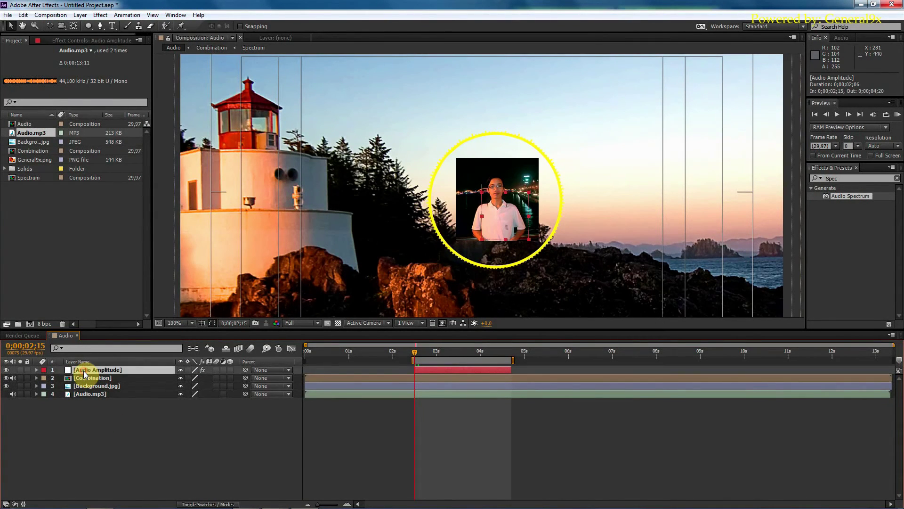
key(ctrl+z)
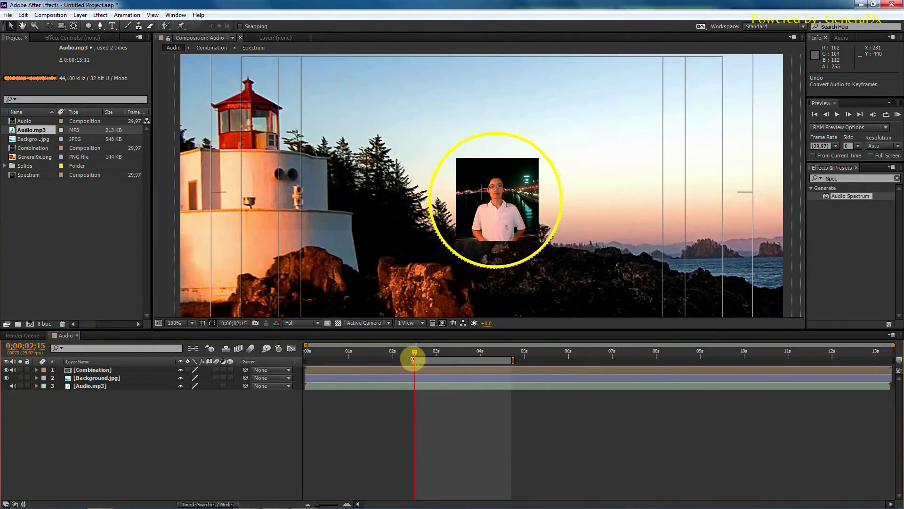
Step: Extend the work area across the whole composition and convert the Audio.mp3 layer's audio to keyframes
drag(412, 359, 253, 356)
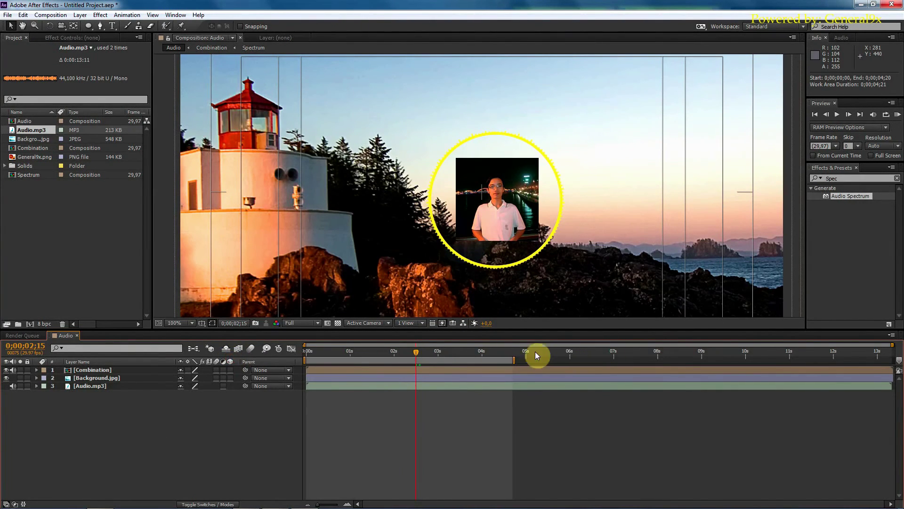
drag(514, 357, 899, 360)
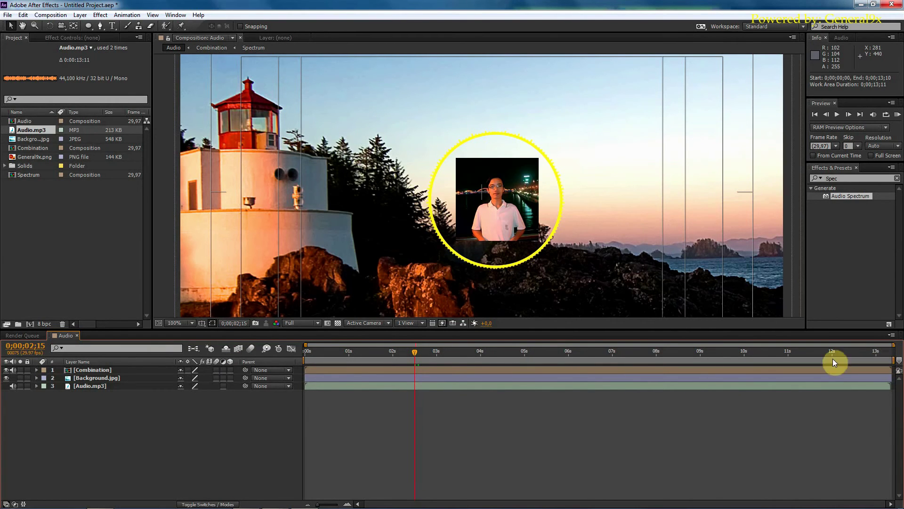
click(86, 384)
right_click(85, 383)
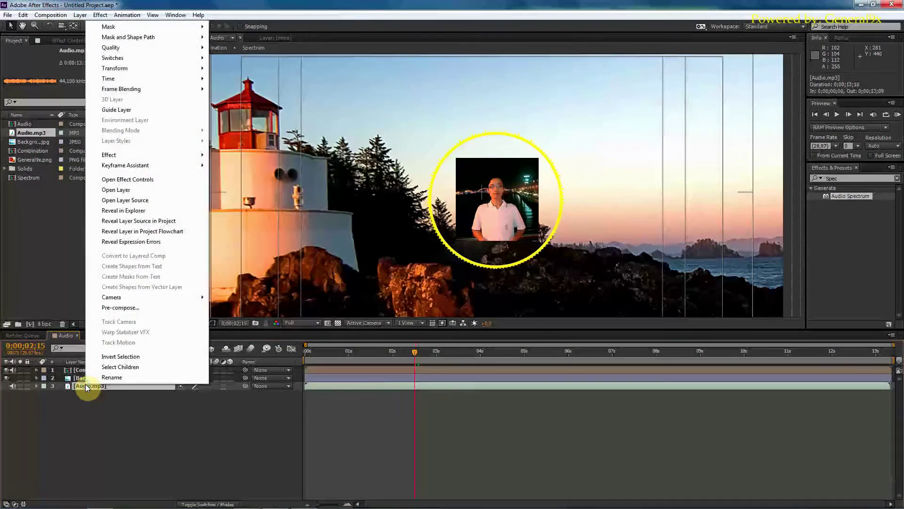
mouse_move(139, 166)
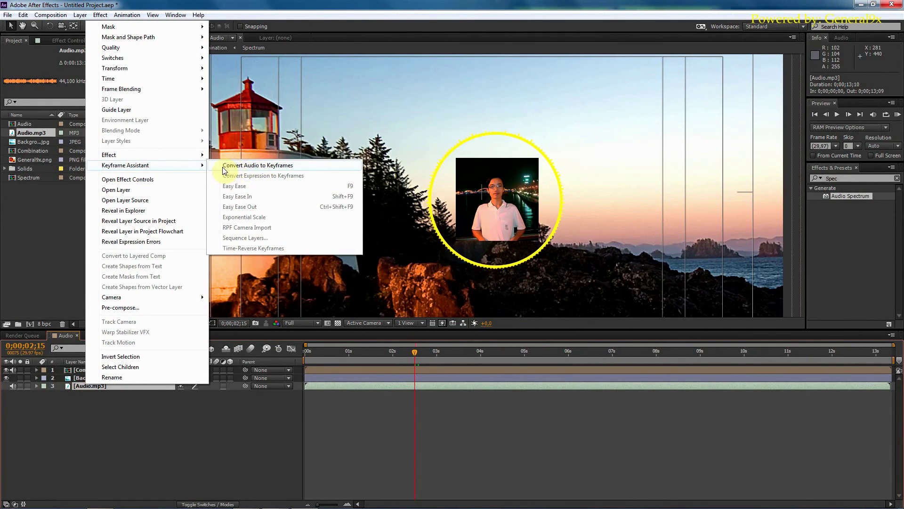
click(277, 165)
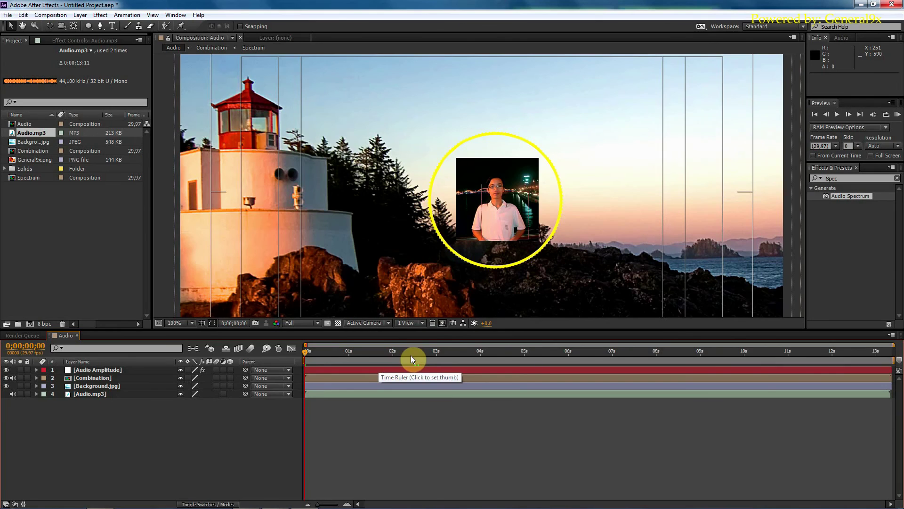
Step: Limit the work area to 0;00;02;20 through 0;00;03;24 and place the Audio Amplitude layer directly below Combination
drag(888, 361, 474, 361)
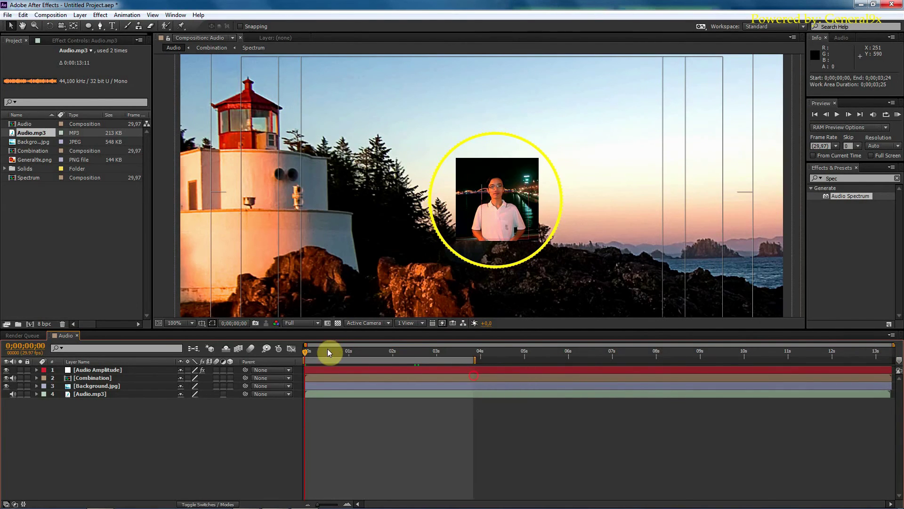
drag(305, 361, 422, 360)
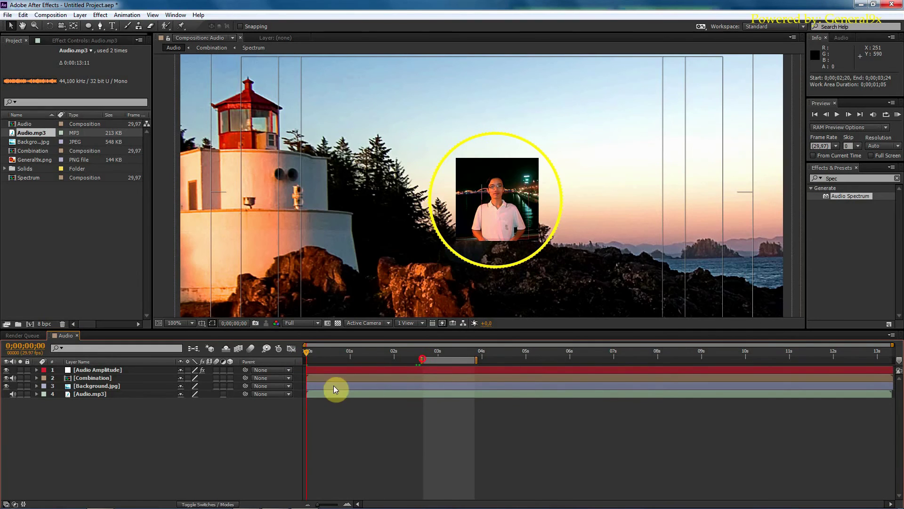
click(102, 372)
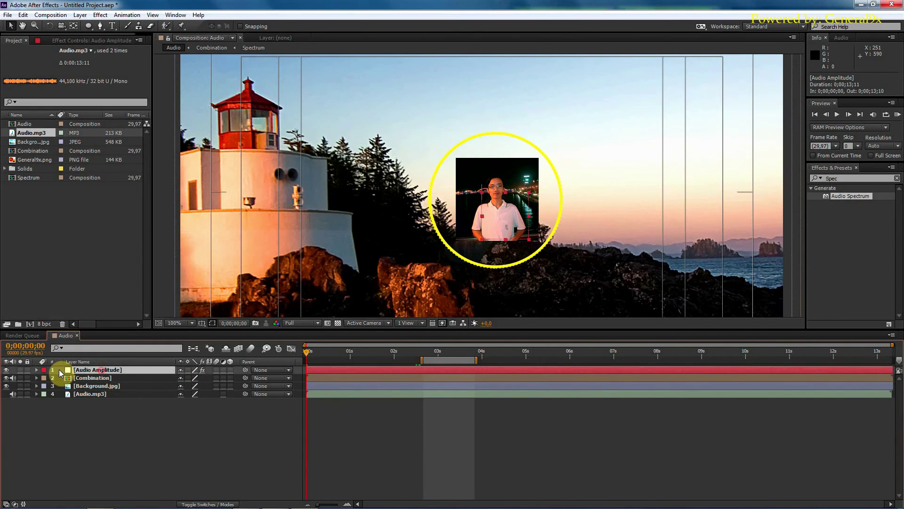
mouse_move(97, 370)
mouse_down()
mouse_move(96, 396)
mouse_move(87, 381)
mouse_up()
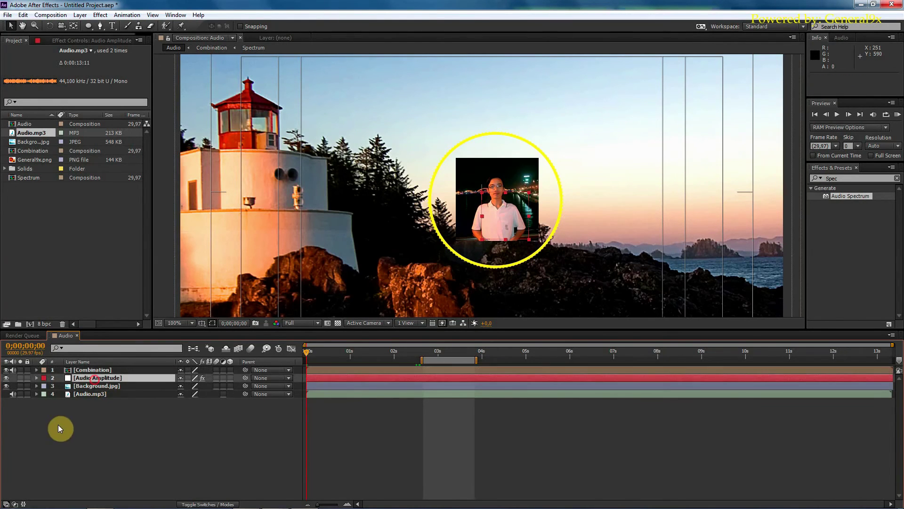
Step: Expand the Audio Amplitude layer's effects down to the Both Channels Slider property
click(37, 378)
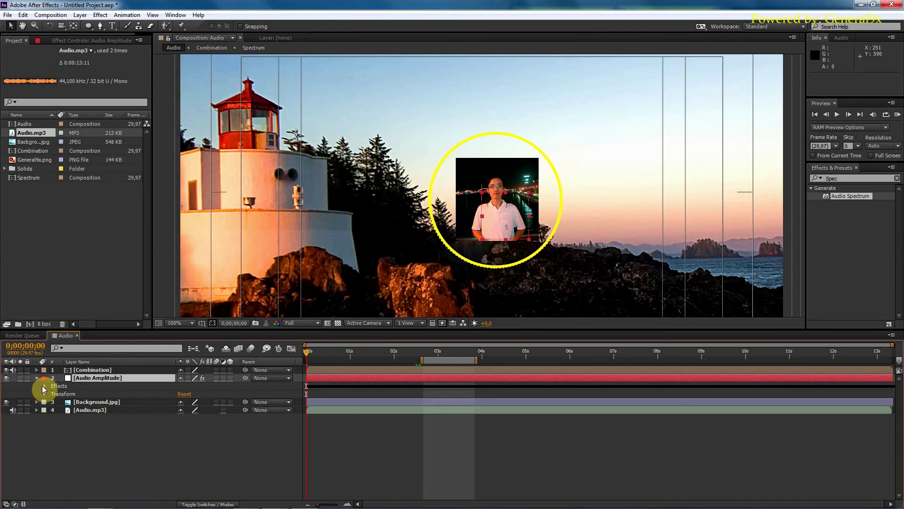
click(45, 387)
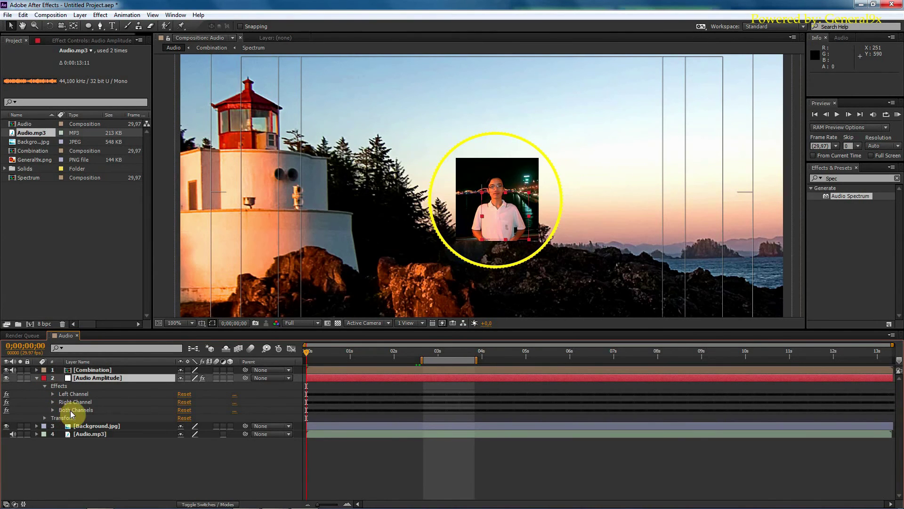
click(53, 408)
key(F2)
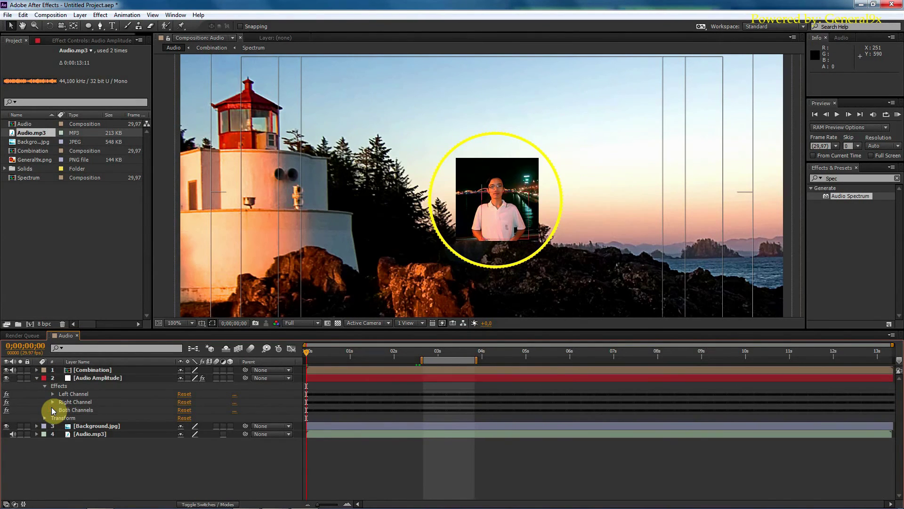
click(52, 410)
click(90, 418)
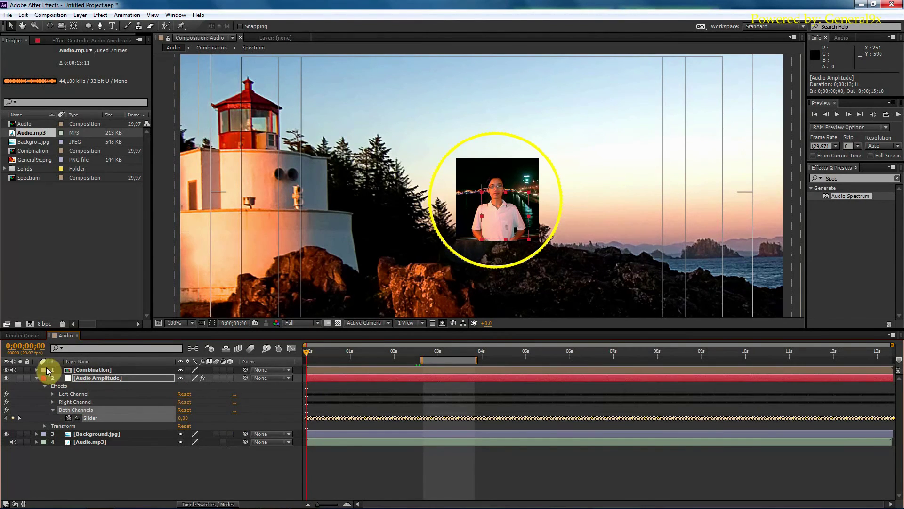
Step: Add an expression to the Combination layer's Scale that links it to the Audio Amplitude layer's Both Channels Slider
click(91, 370)
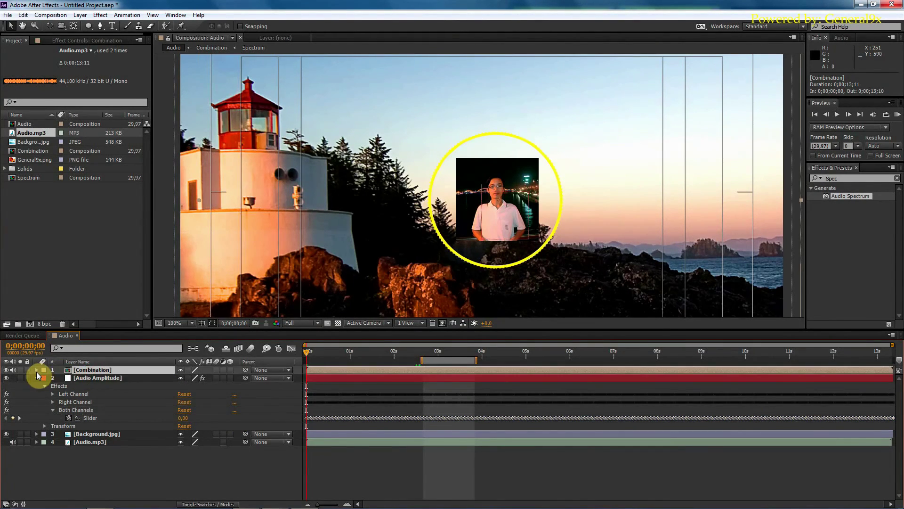
click(36, 371)
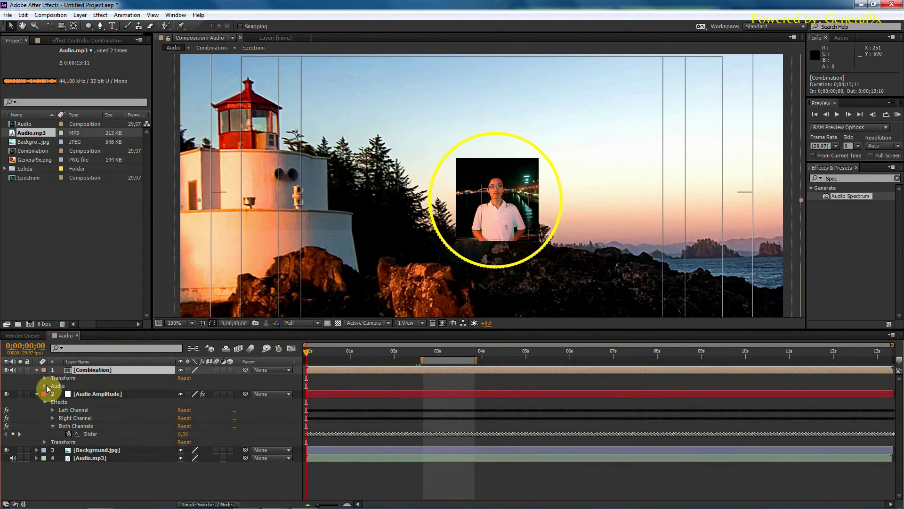
click(45, 378)
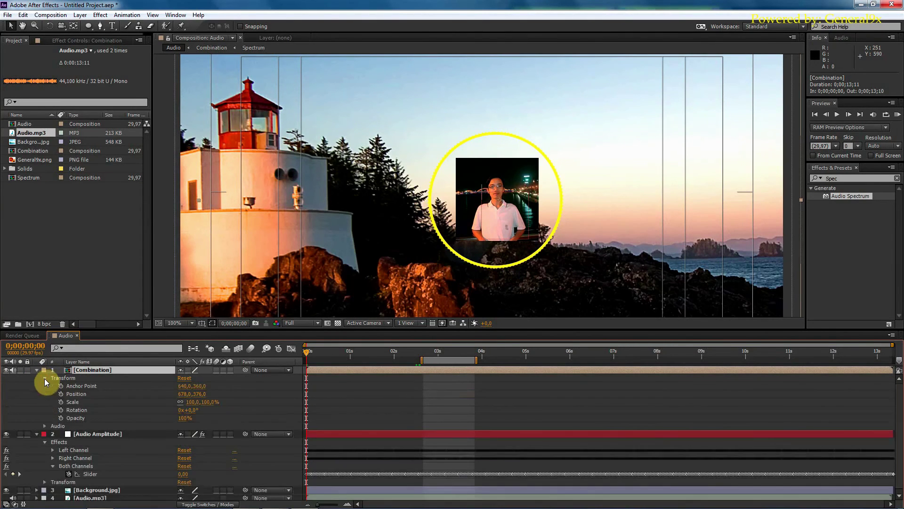
click(73, 403)
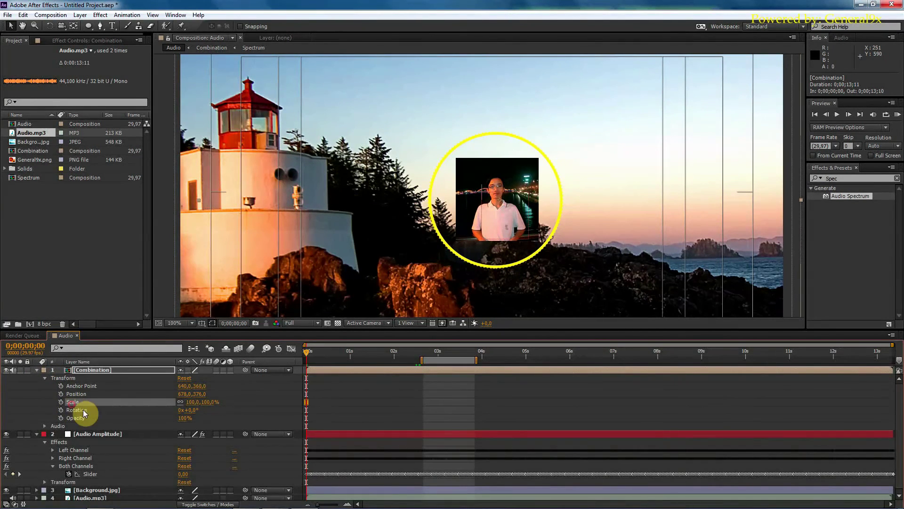
alt+click(60, 402)
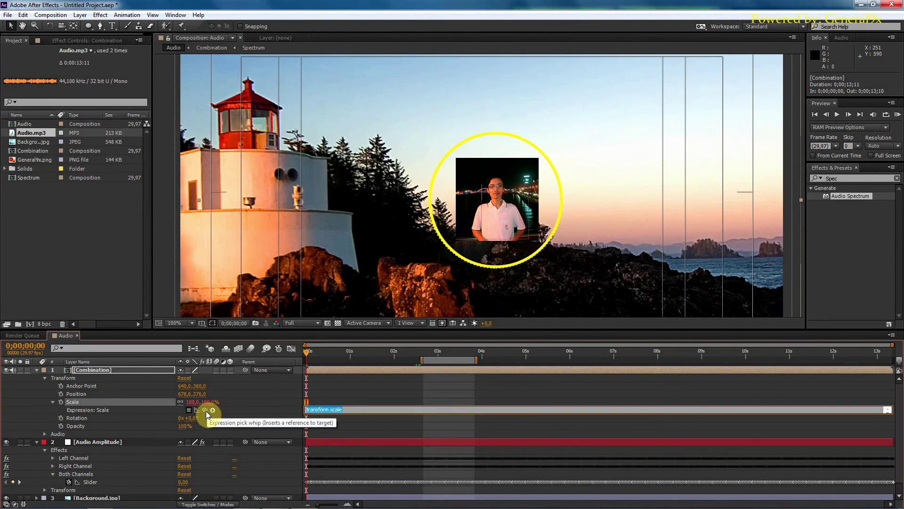
drag(204, 410, 198, 440)
drag(170, 469, 84, 481)
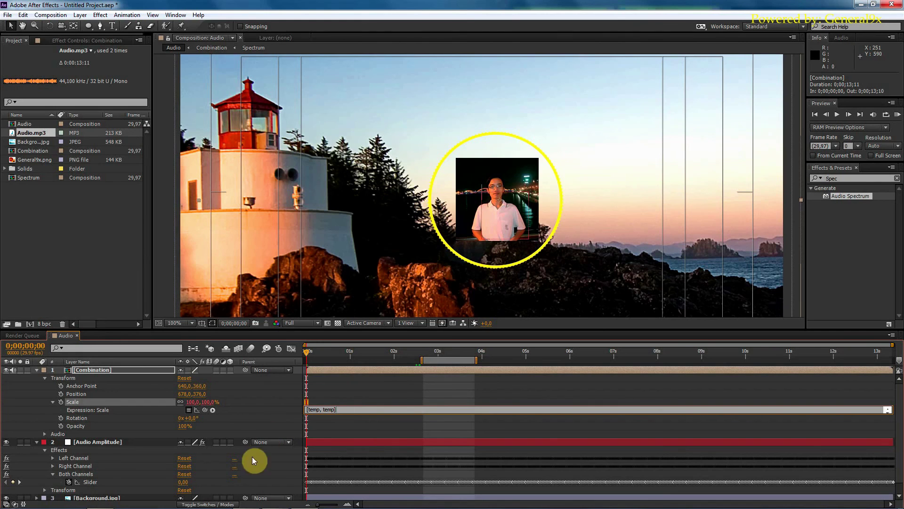
click(363, 431)
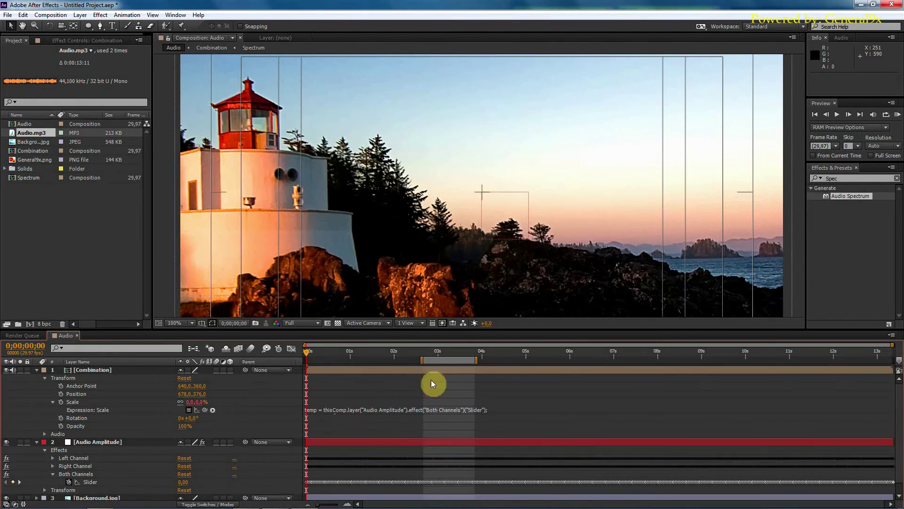
Step: Preview the audio-driven scaling of the Combination layer and set the current time to 0;00;02;18
key(space)
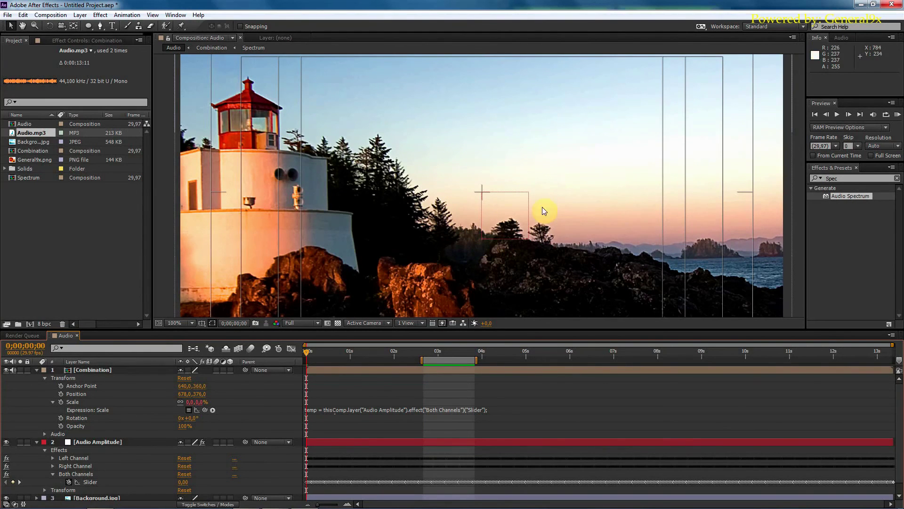
click(445, 352)
click(432, 350)
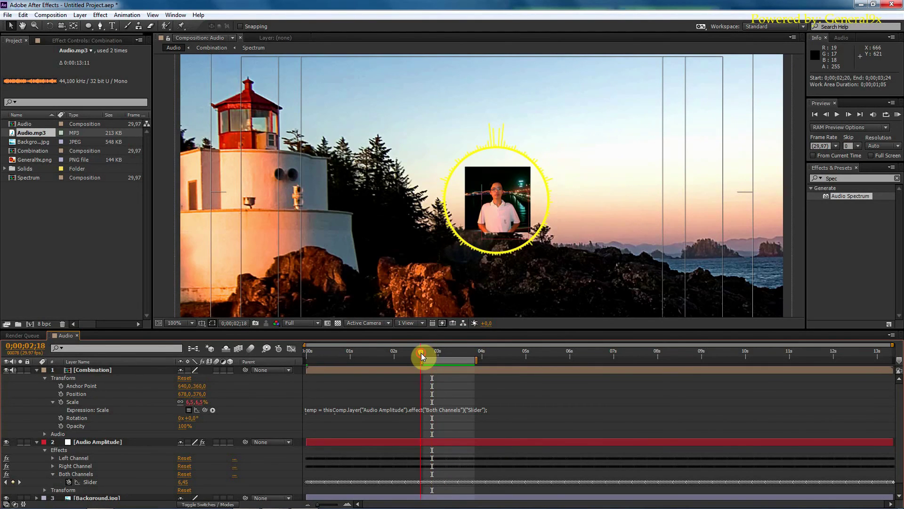
click(421, 352)
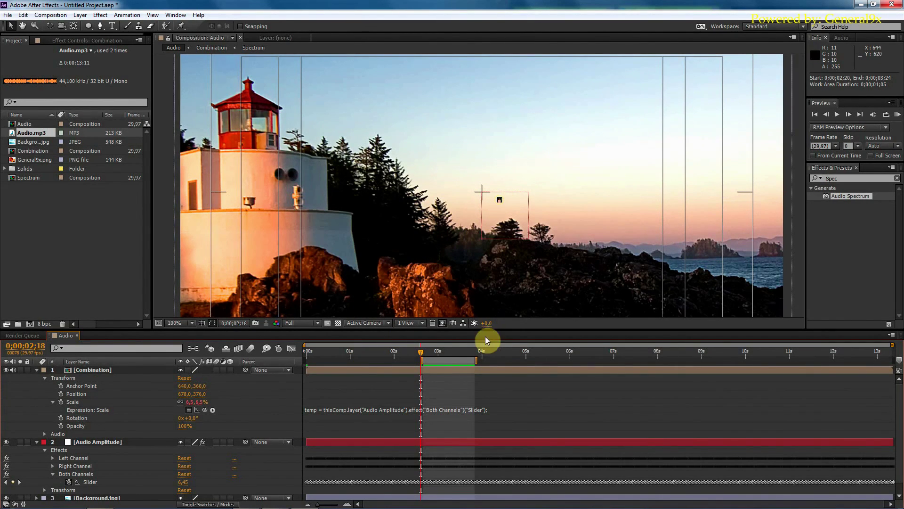
Step: Insert "100 + " before thisComp.layer in the first line of the Combination layer's Scale expression
click(321, 410)
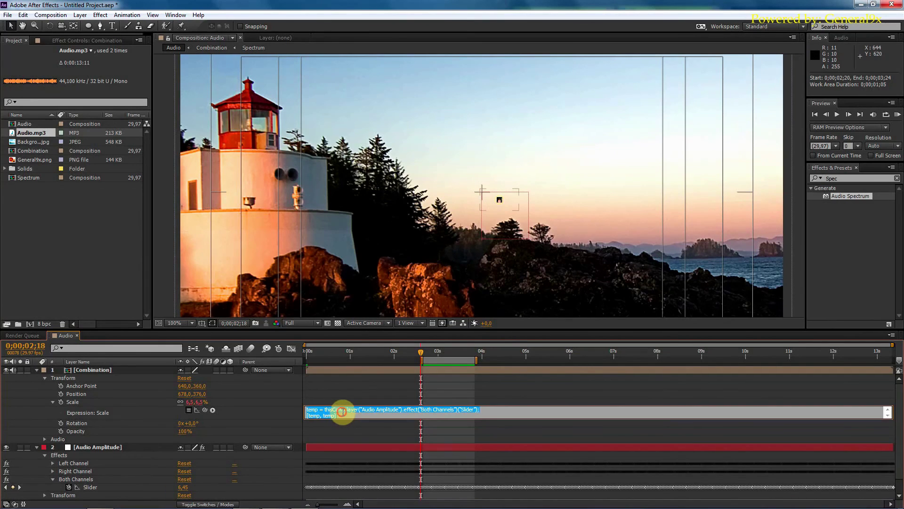
click(343, 415)
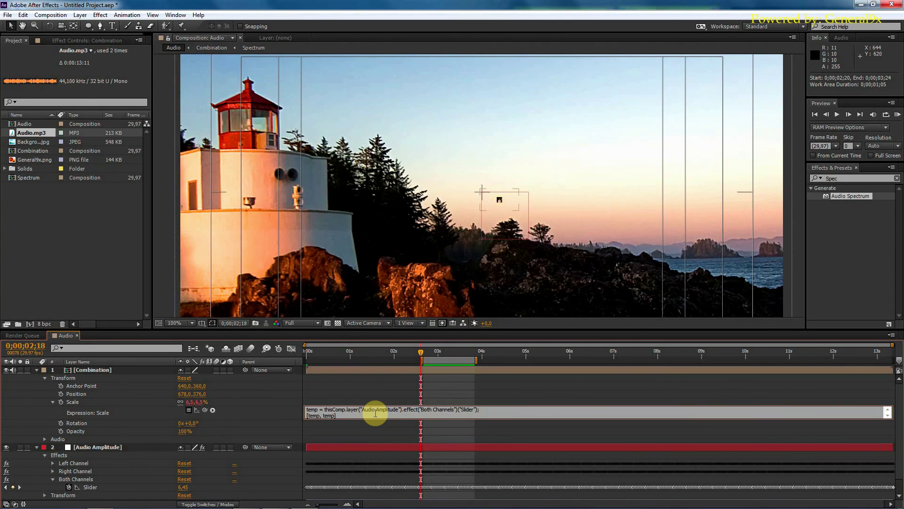
text(100)
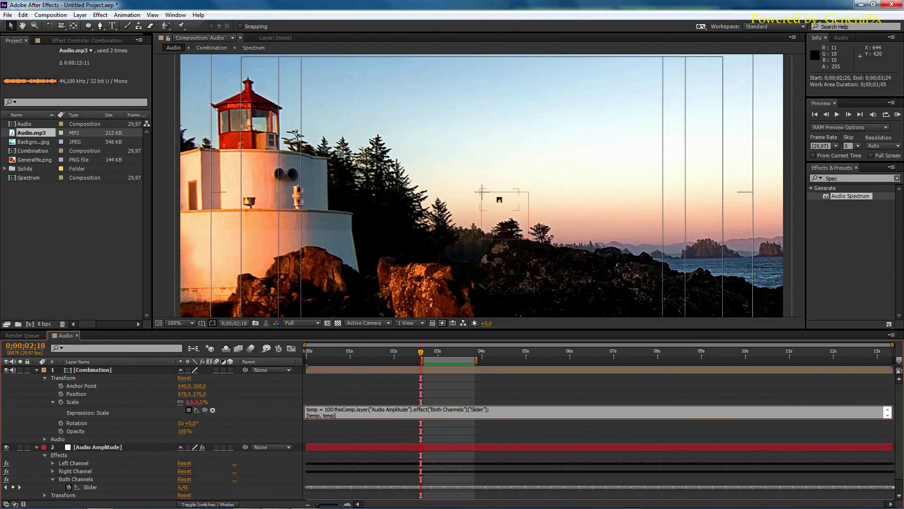
text( +)
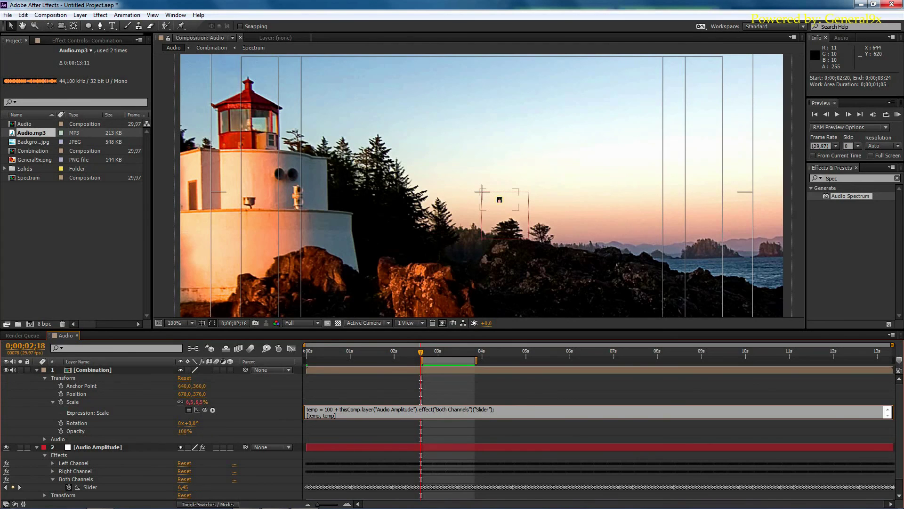
click(353, 413)
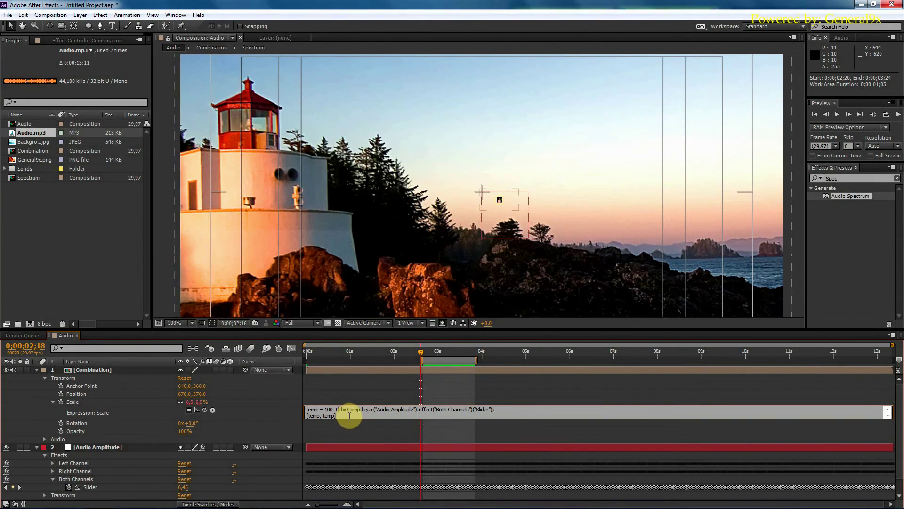
click(495, 410)
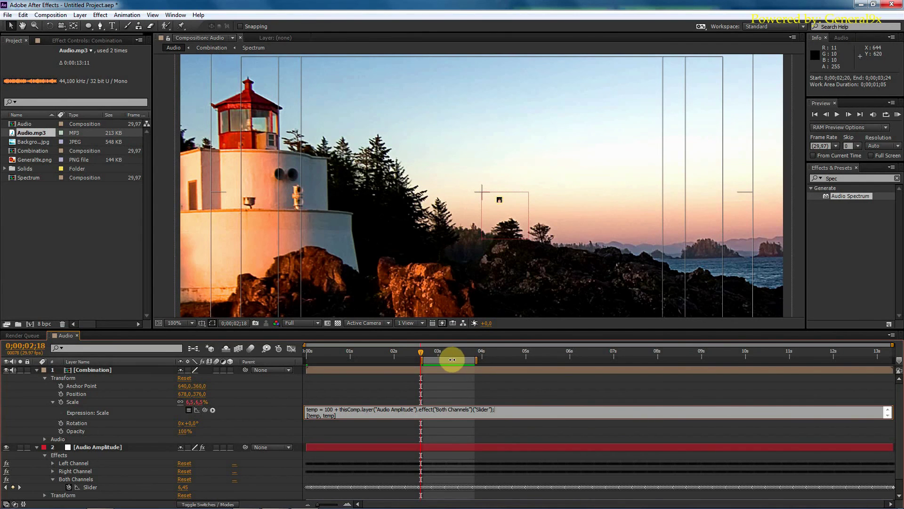
click(445, 391)
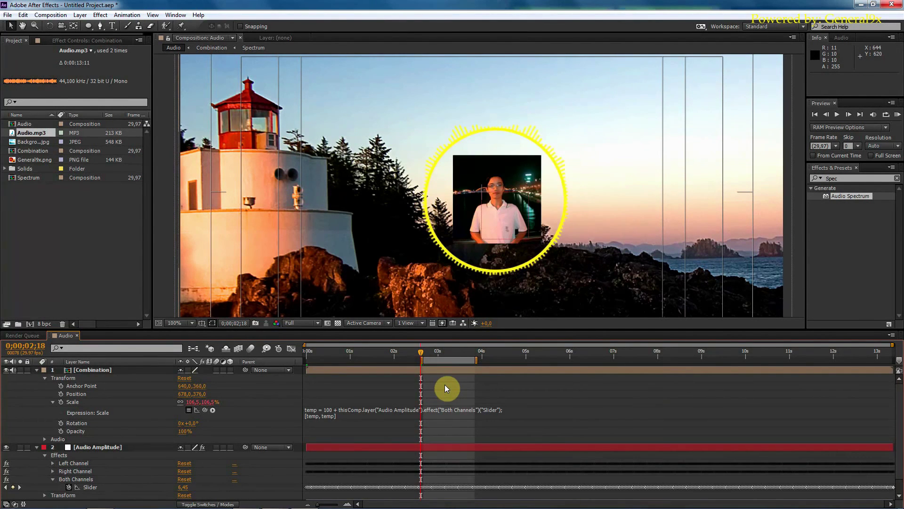
Step: Preview the Combination layer's scaling and append "/4" after ("Slider") in the first line of its Scale expression
key(KP_0)
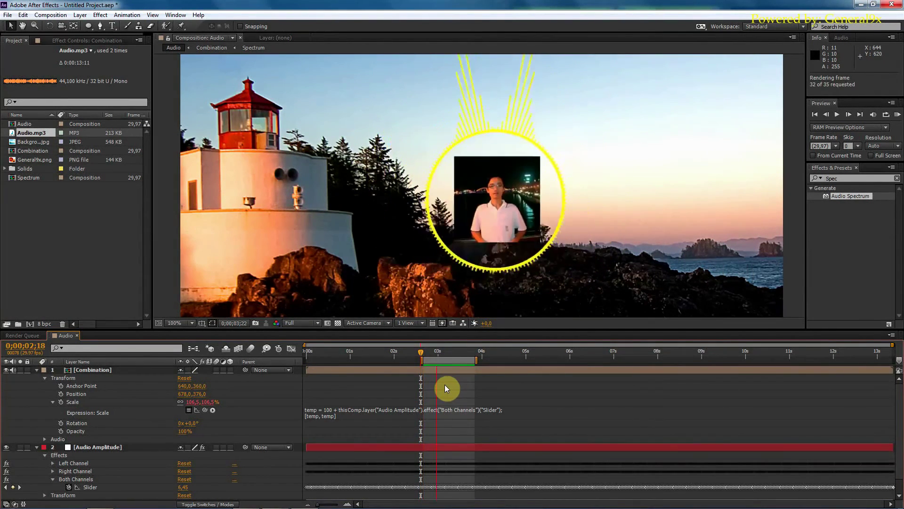
key(space)
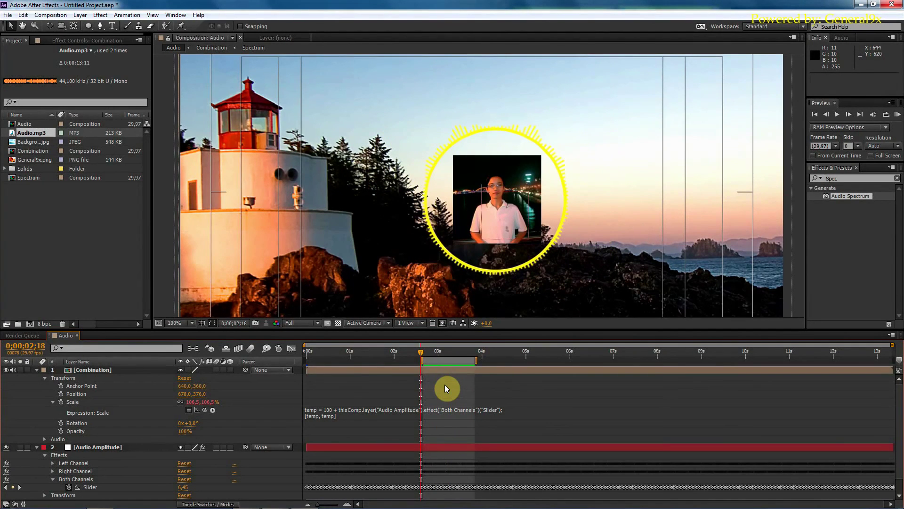
click(508, 408)
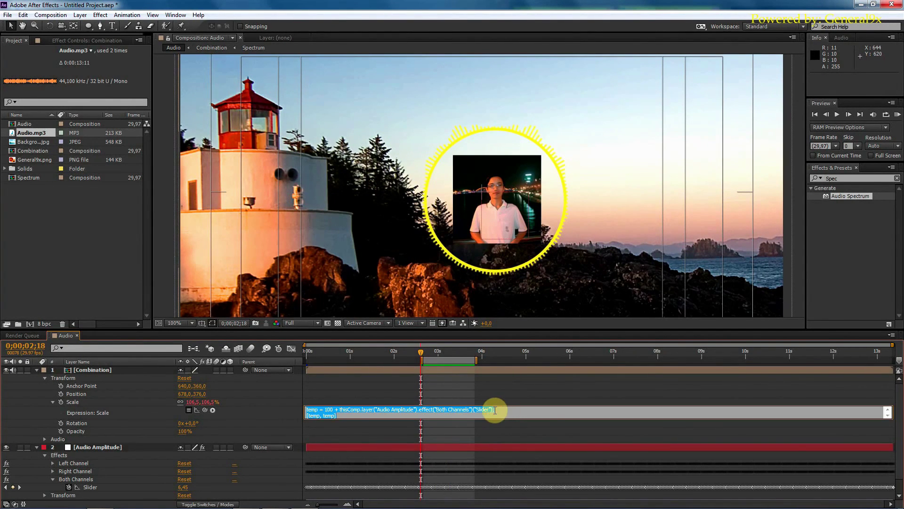
click(493, 410)
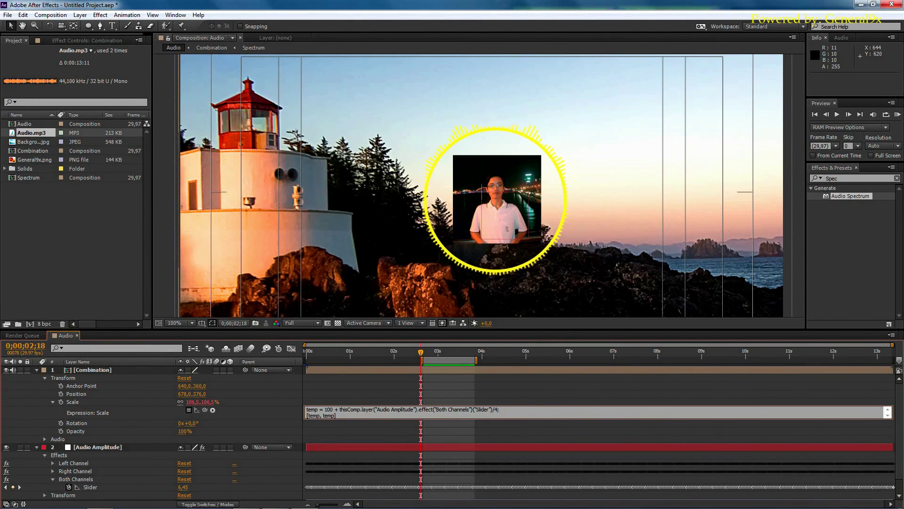
click(502, 396)
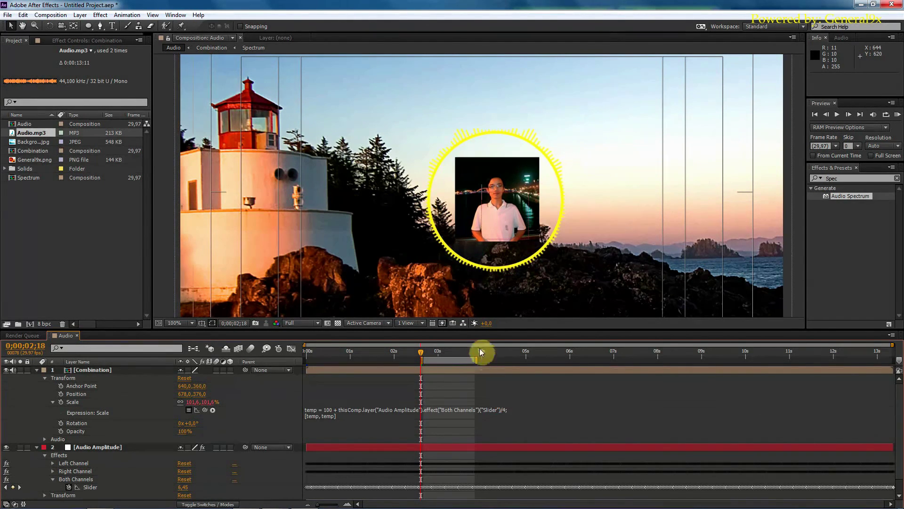
Step: Run RAM previews of the work area to check the Combination layer's scaling, including with the composition view at 50%
key(KP_0)
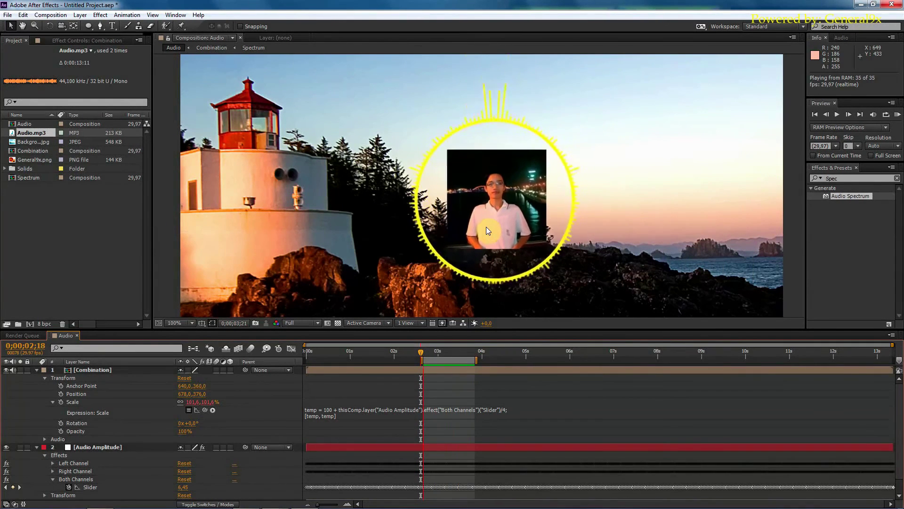
scroll(526, 163, down, 2)
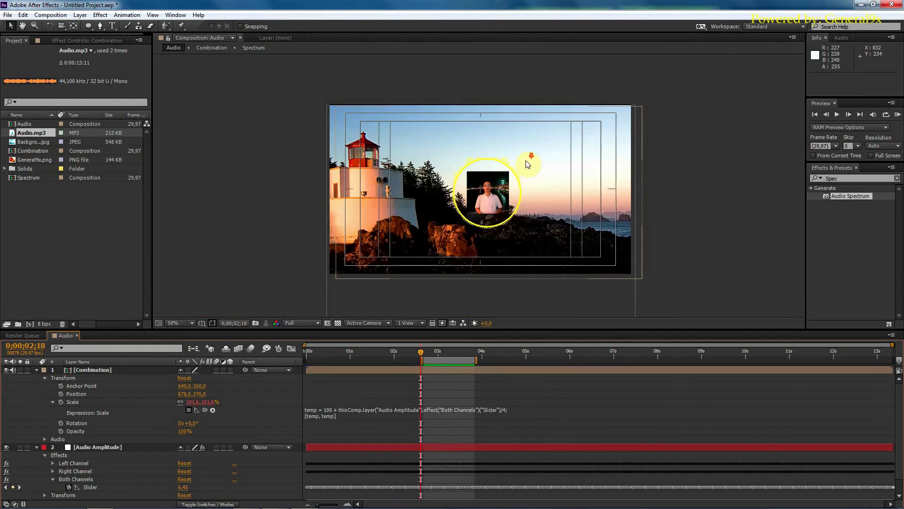
scroll(526, 164, up, 2)
scroll(527, 167, down, 2)
key(KP_0)
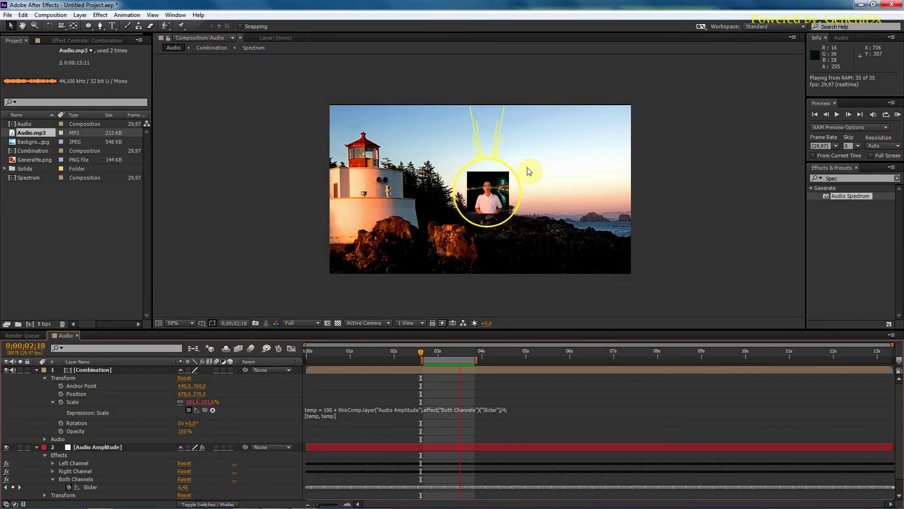
key(space)
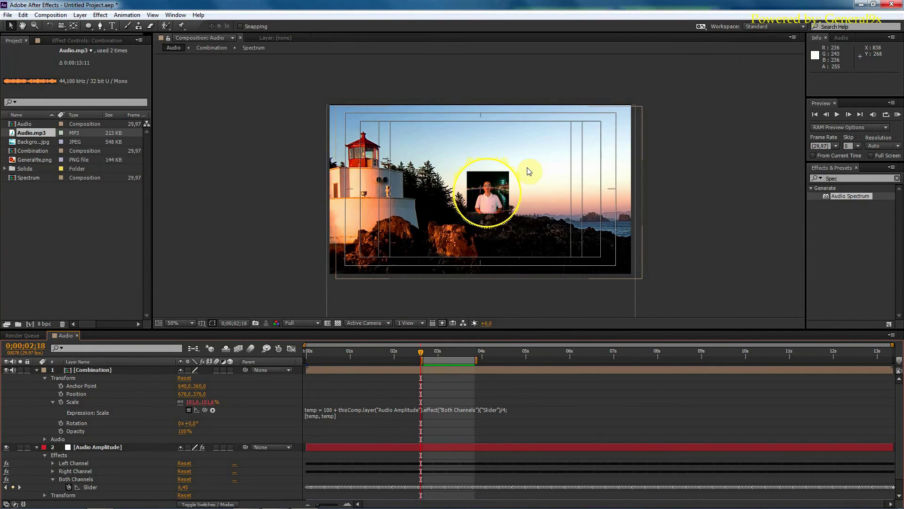